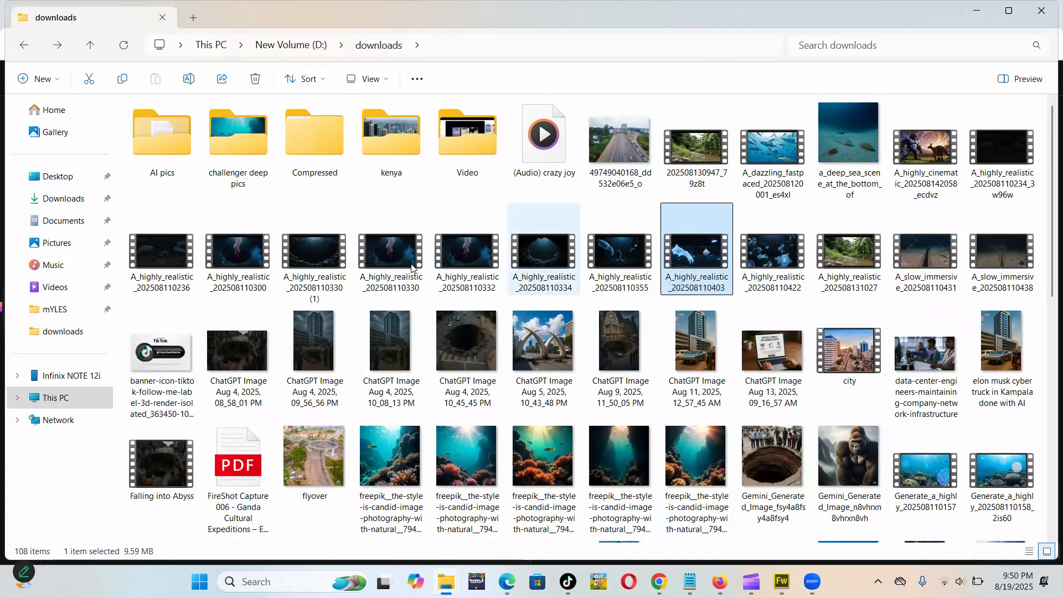
left_click(270, 267)
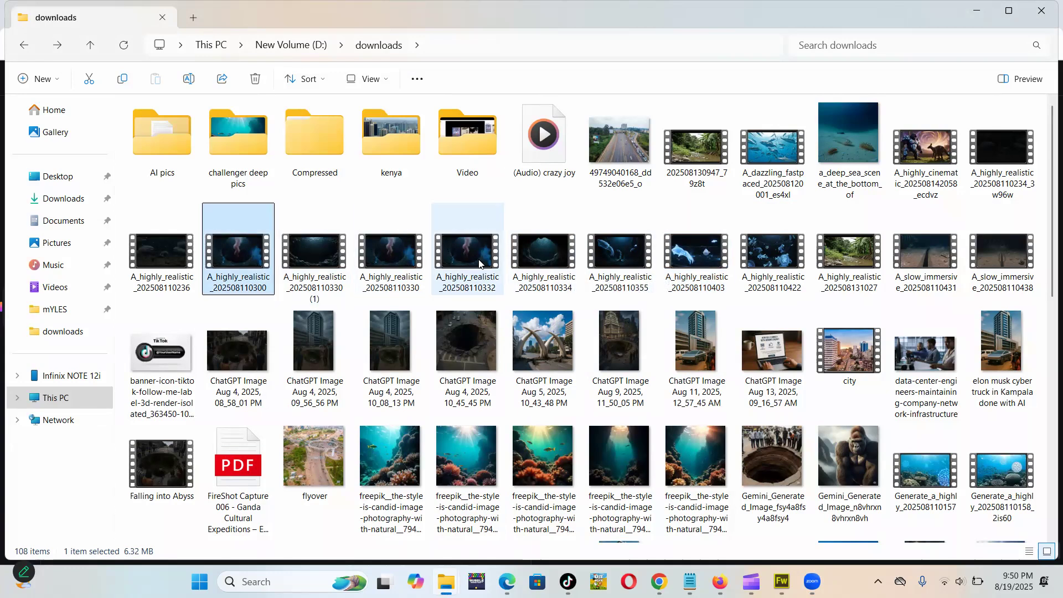
left_click(618, 271)
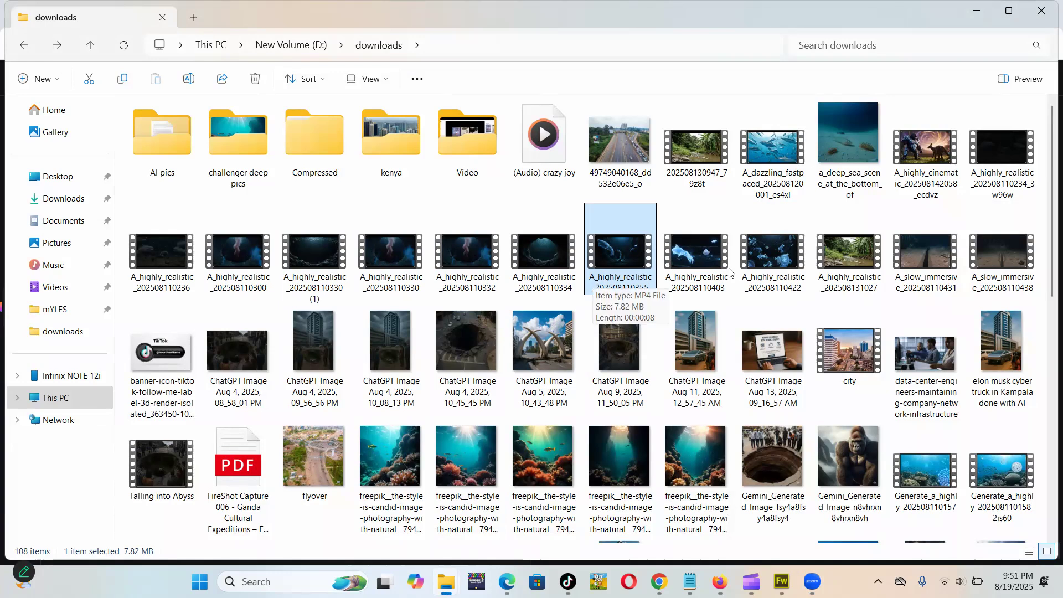
double_click(758, 258)
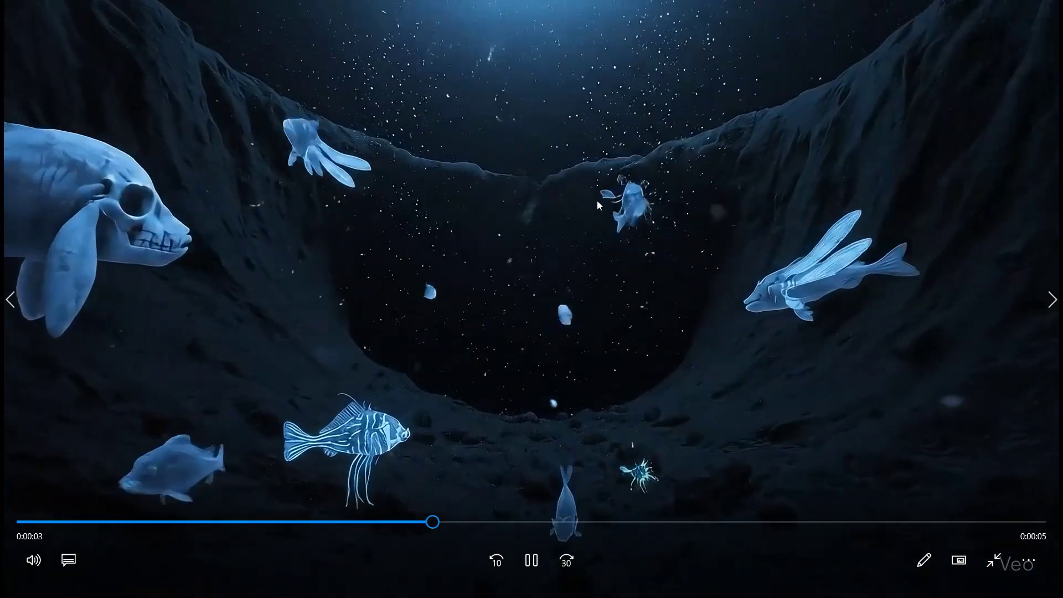
key("Escape")
left_click(1048, 7)
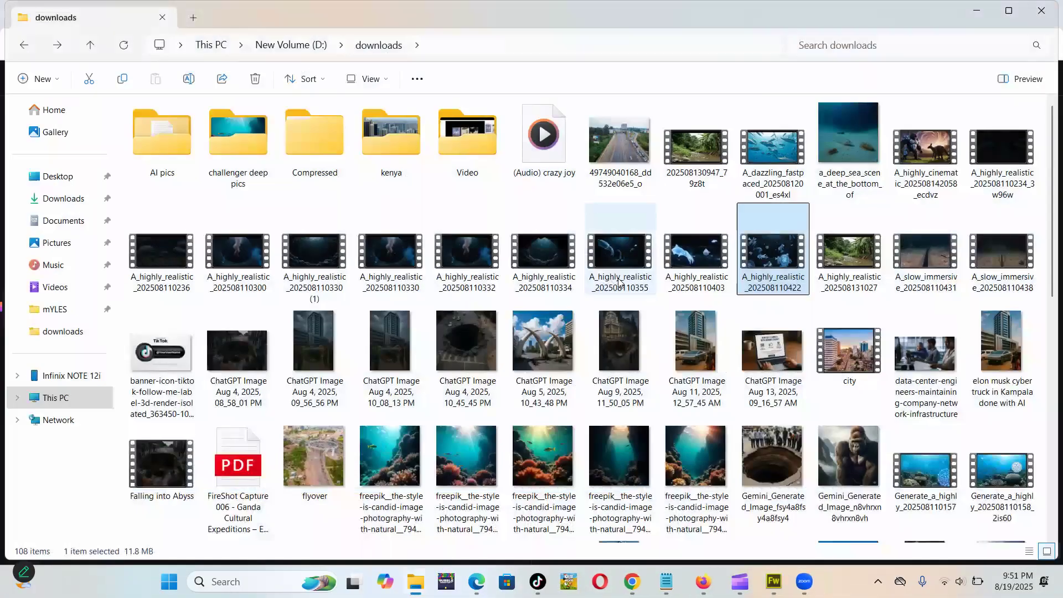
left_click(161, 254)
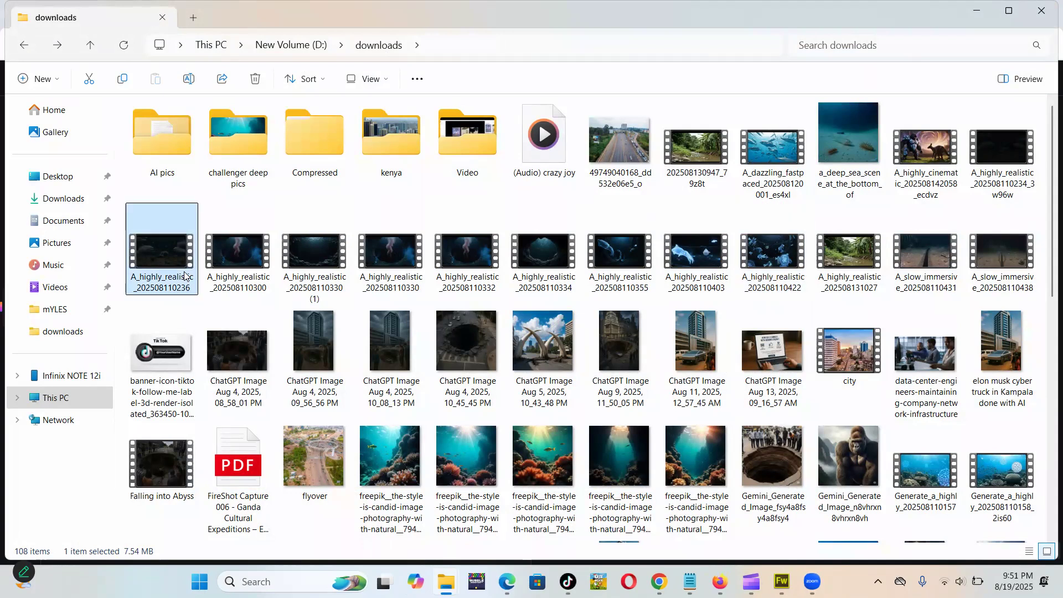
left_click(488, 271)
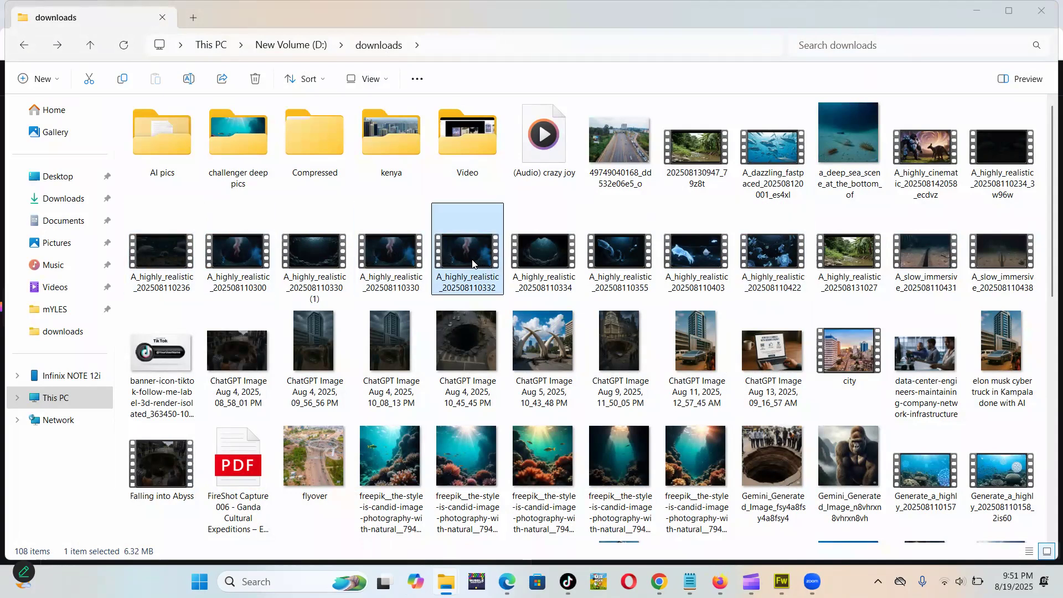
double_click(473, 264)
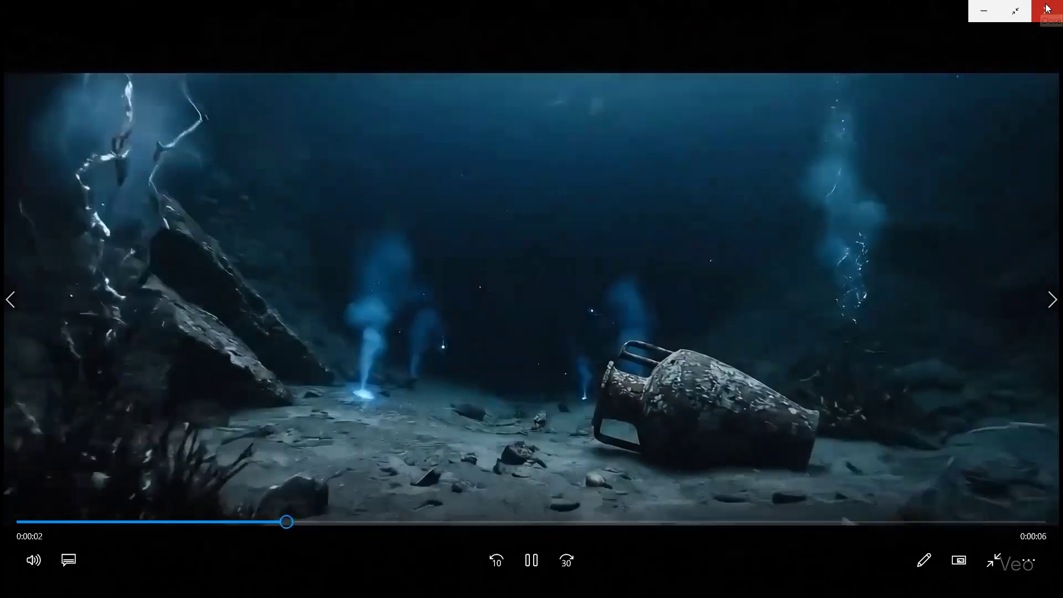
left_click(1048, 8)
double_click(396, 268)
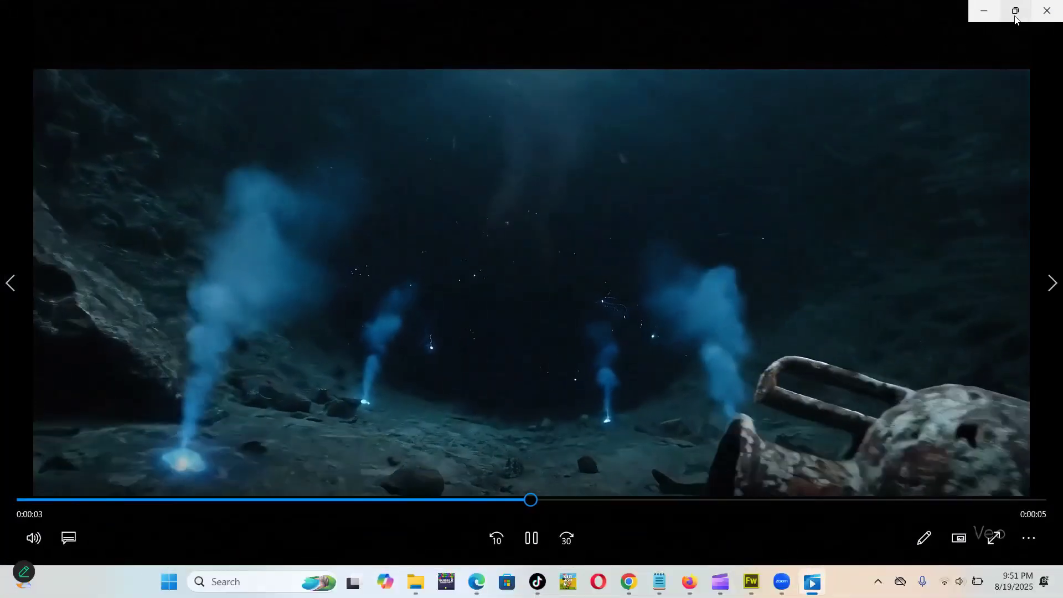
left_click(1042, 9)
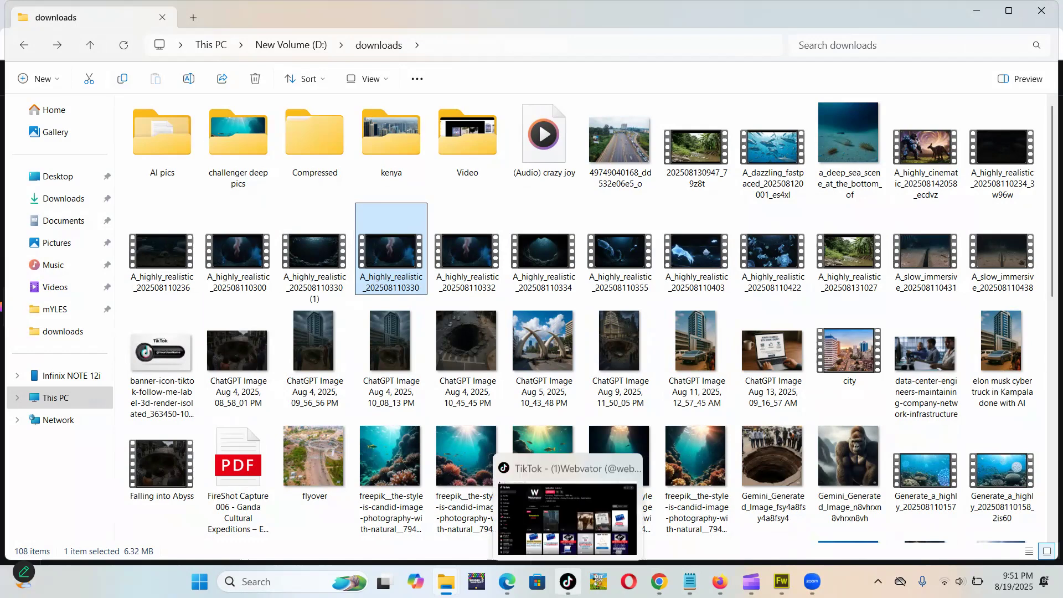
Step: Switch to Edge and watch the Funny Cat dancing TikTok video briefly, leaving it paused
left_click(503, 579)
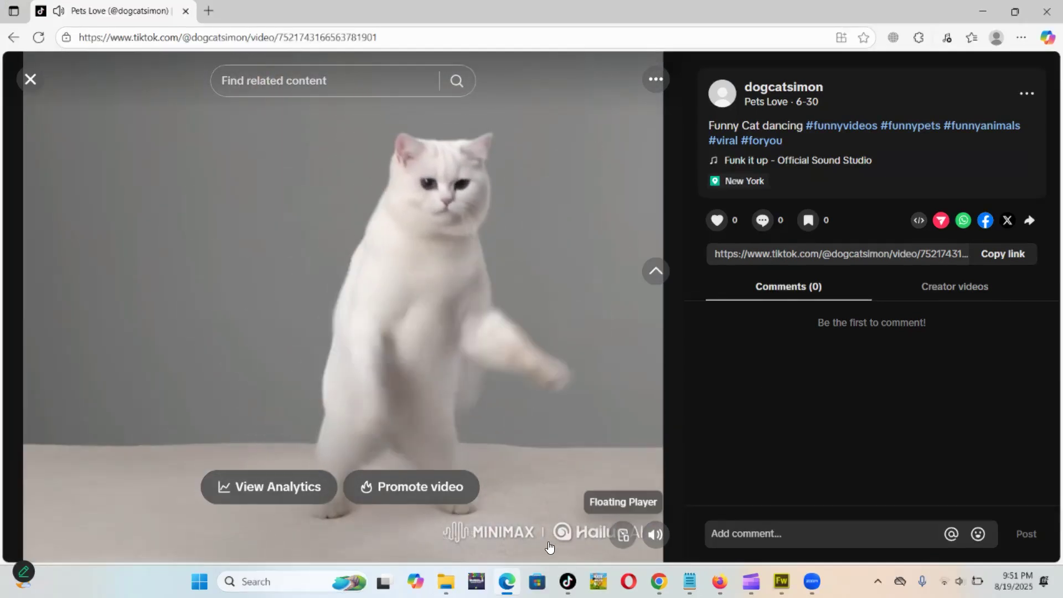
left_click(355, 306)
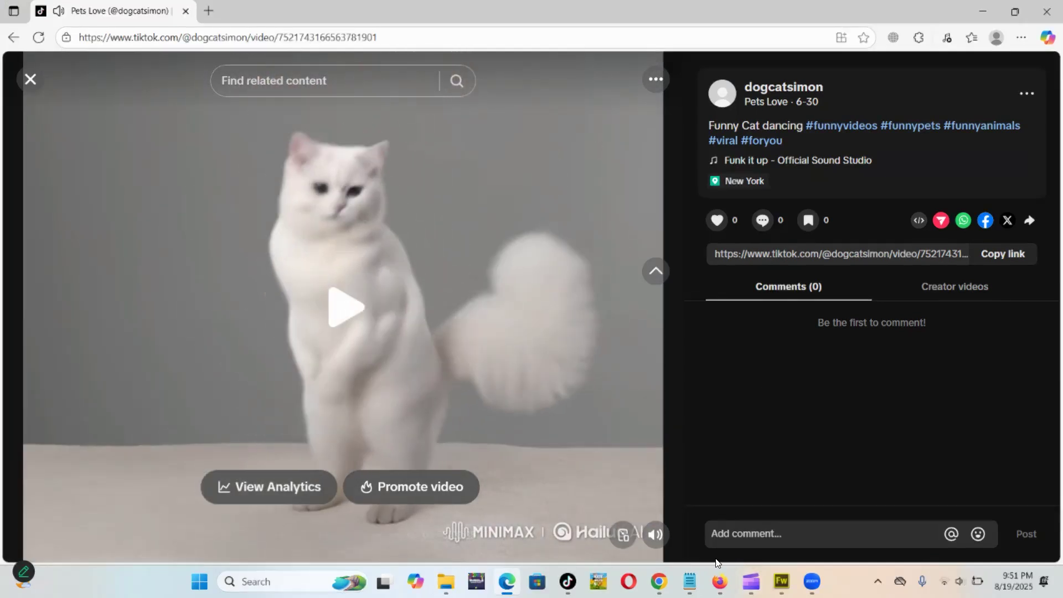
Step: Switch to Hailuo AI in Chrome and look through the earlier creations, from the cat videos to the sinkhole and tusk scenes
mouse_move(658, 582)
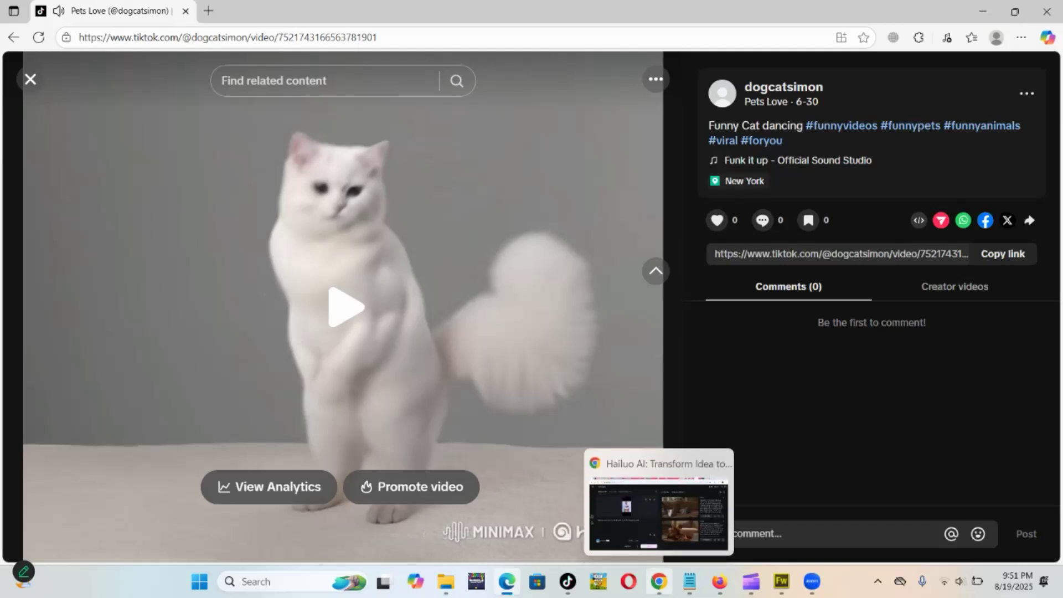
left_click(659, 512)
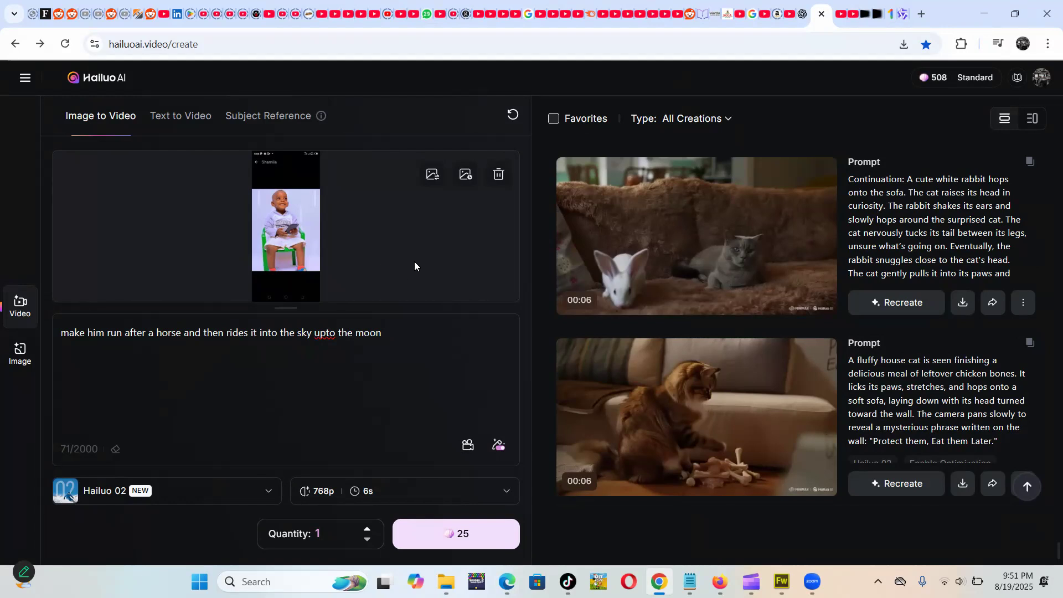
scroll(598, 261, "down", 1)
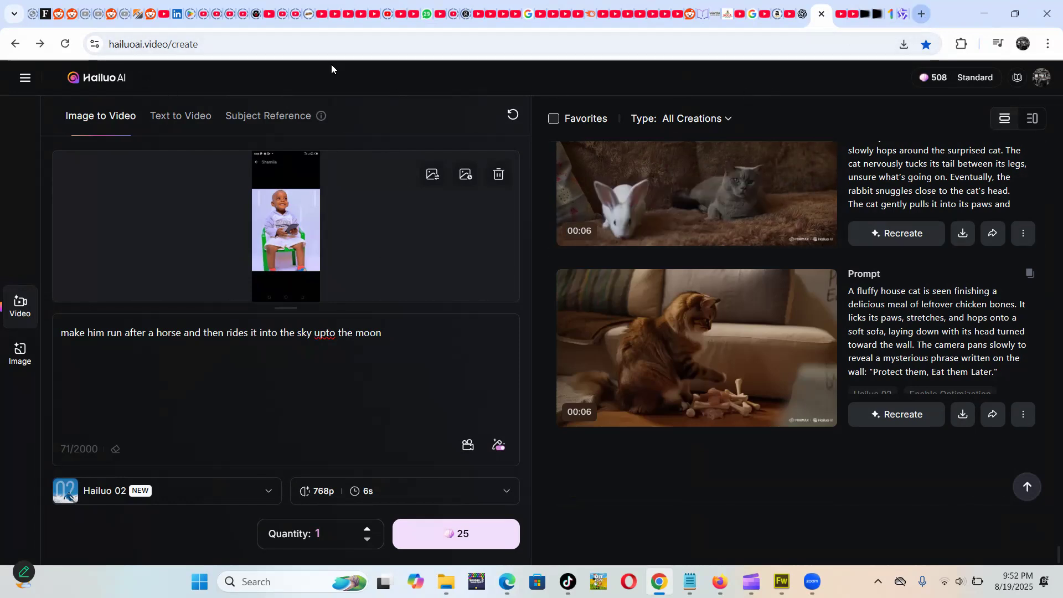
mouse_move(804, 366)
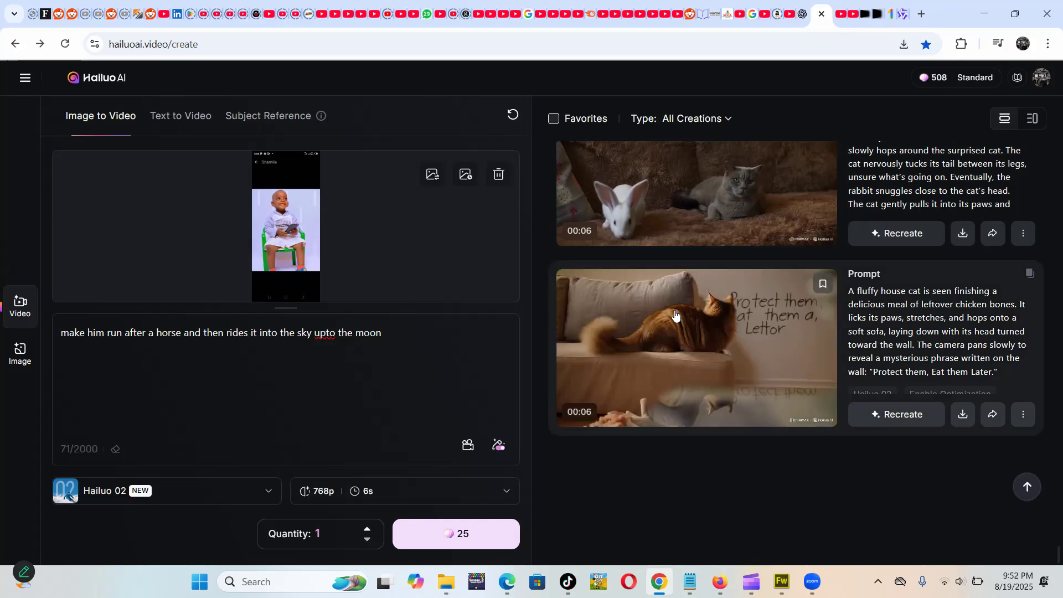
scroll(671, 317, "up", 3)
scroll(669, 329, "down", 3)
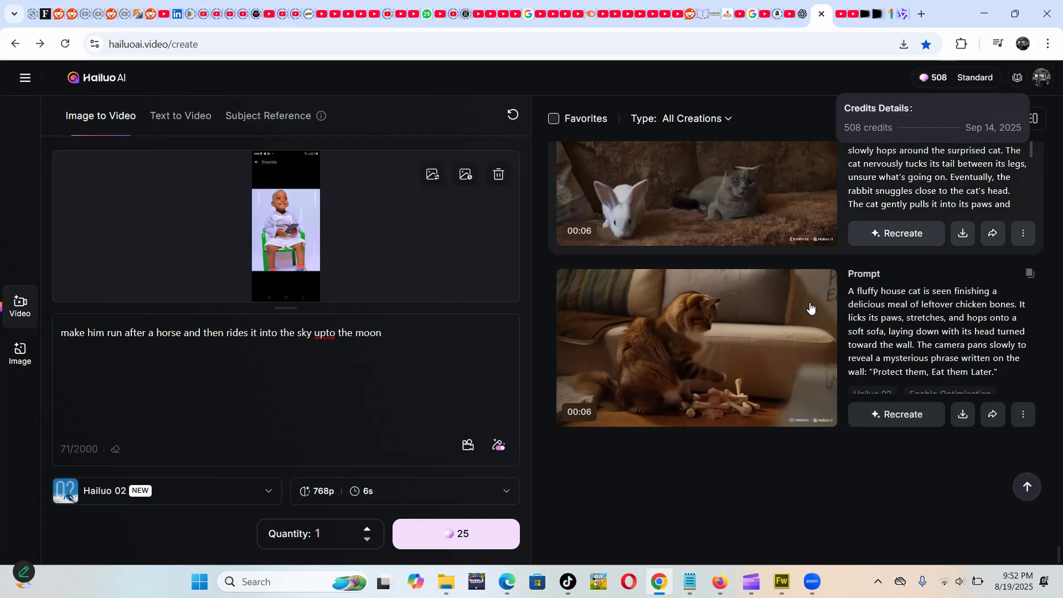
scroll(792, 318, "up", 2)
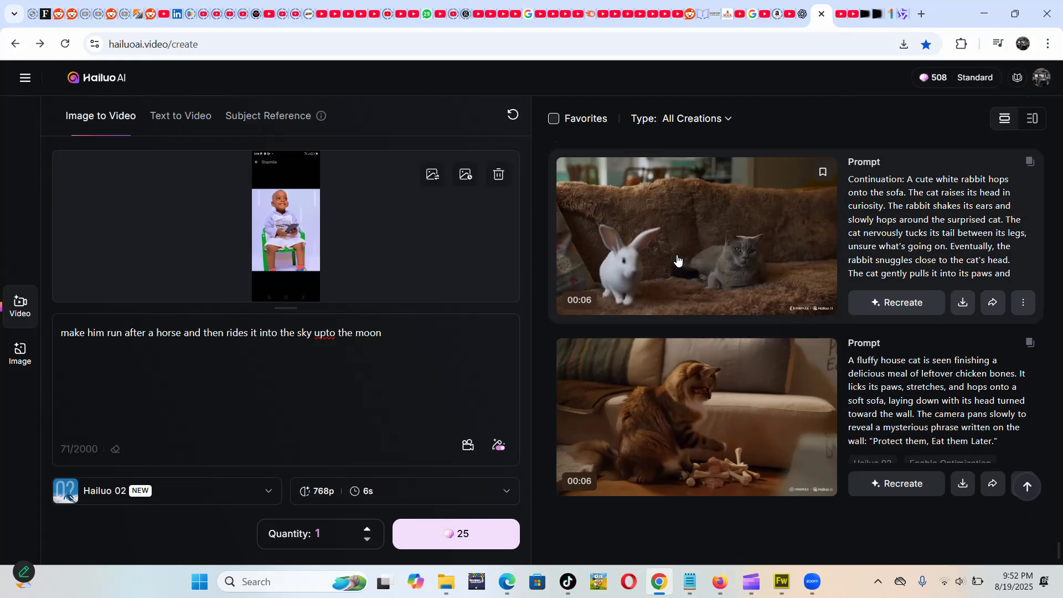
scroll(770, 358, "down", 2)
scroll(765, 360, "up", 7)
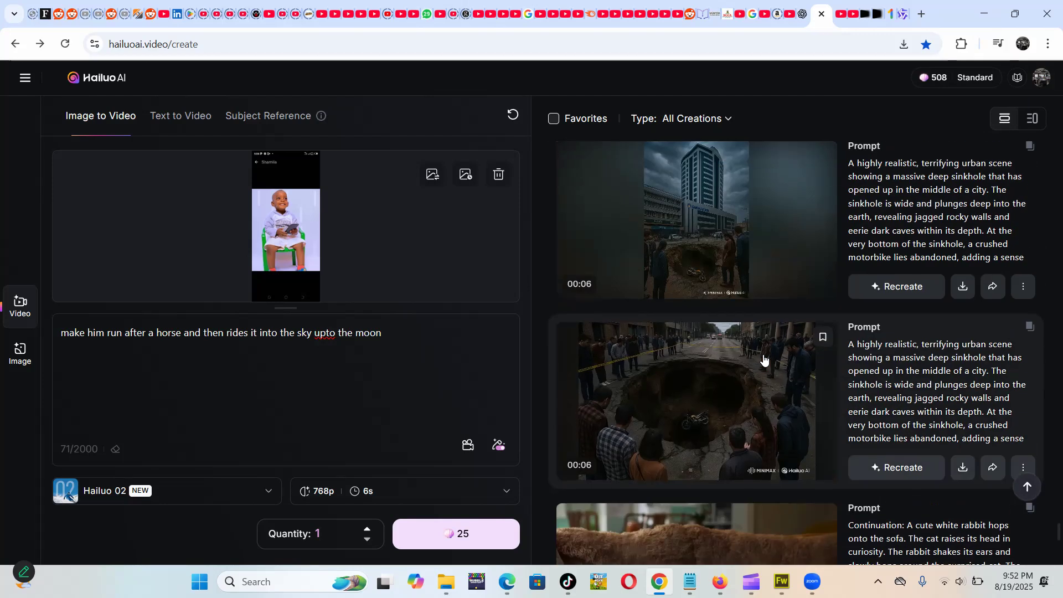
scroll(751, 299, "up", 6)
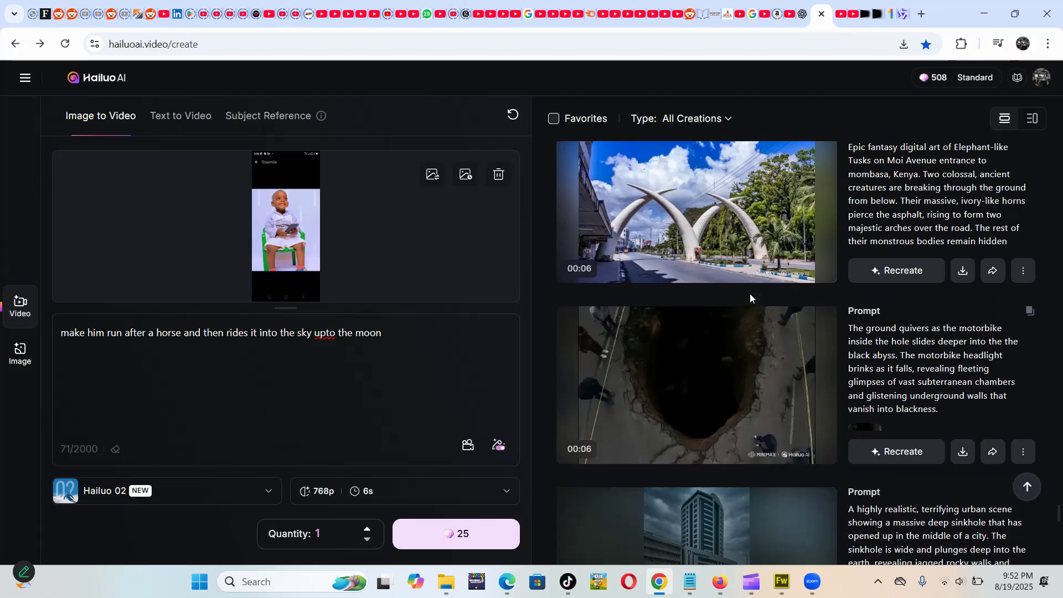
scroll(751, 299, "down", 4)
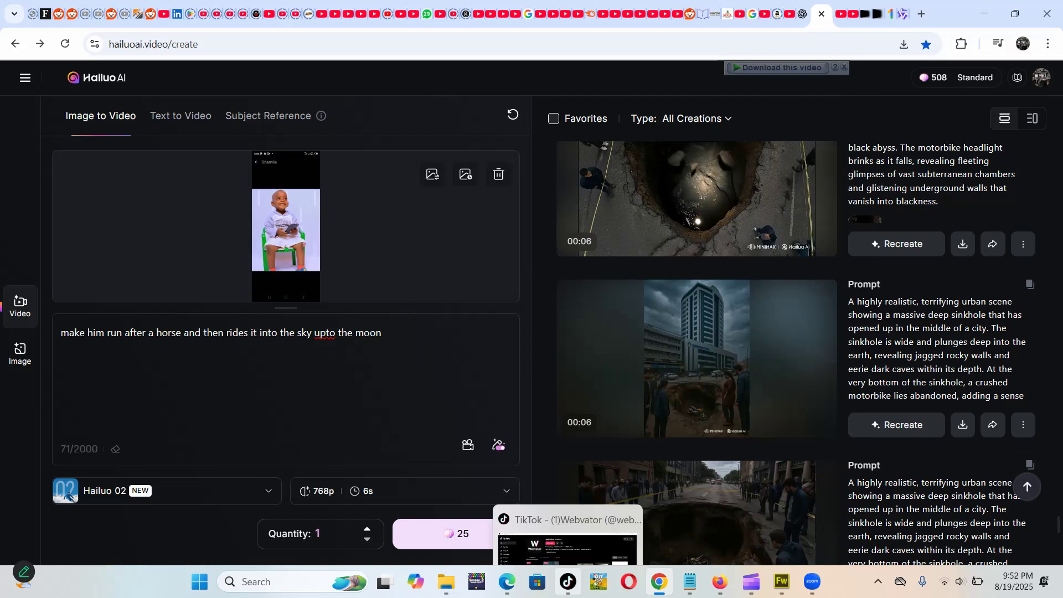
Step: Switch to the TikTok app, play the pinned AI-generated sinkhole video briefly, pause it and close the app
left_click(567, 582)
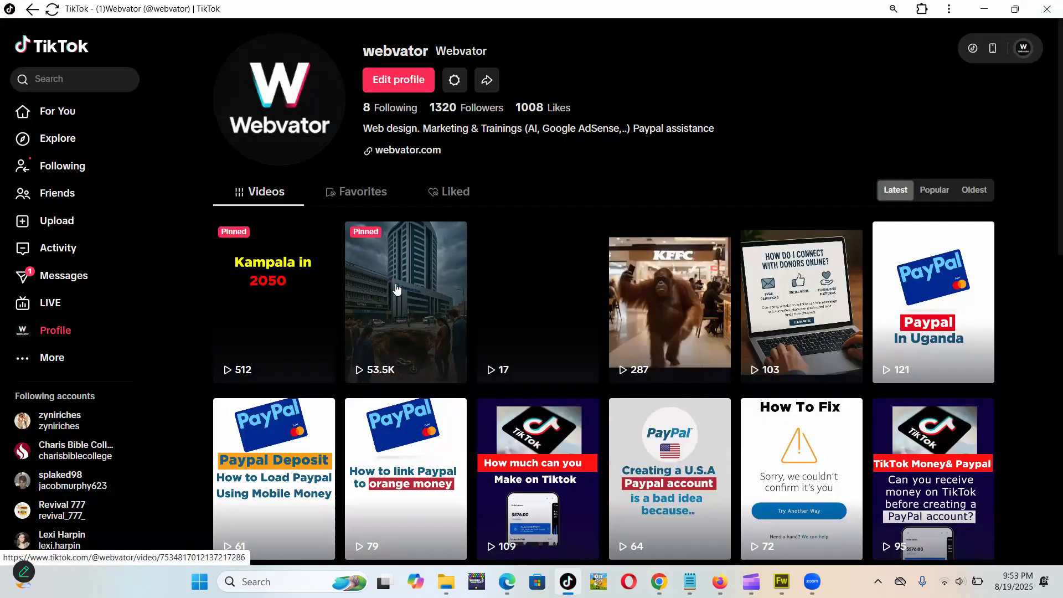
left_click(396, 289)
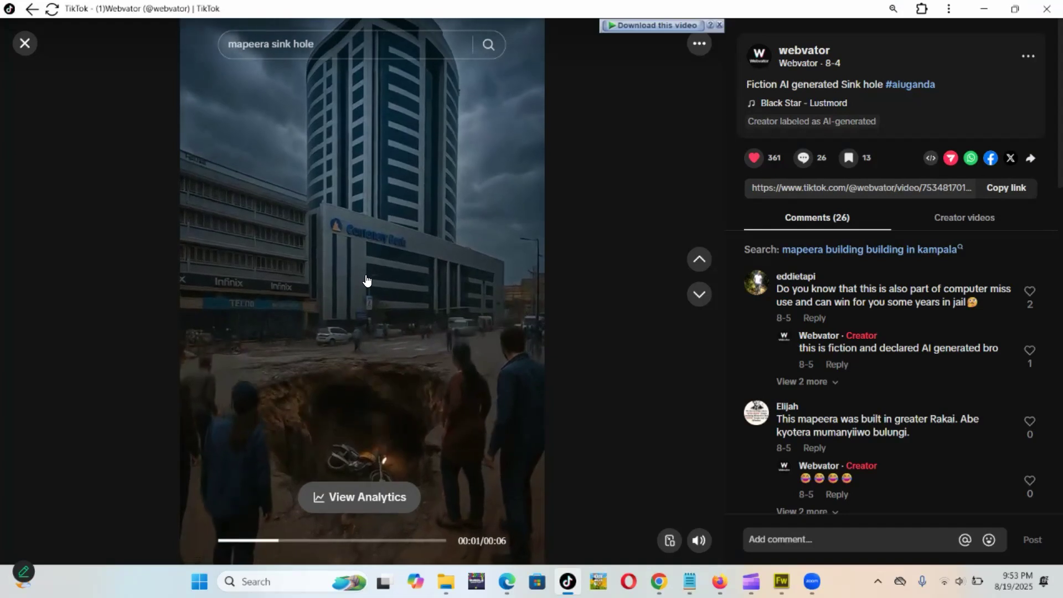
left_click(368, 280)
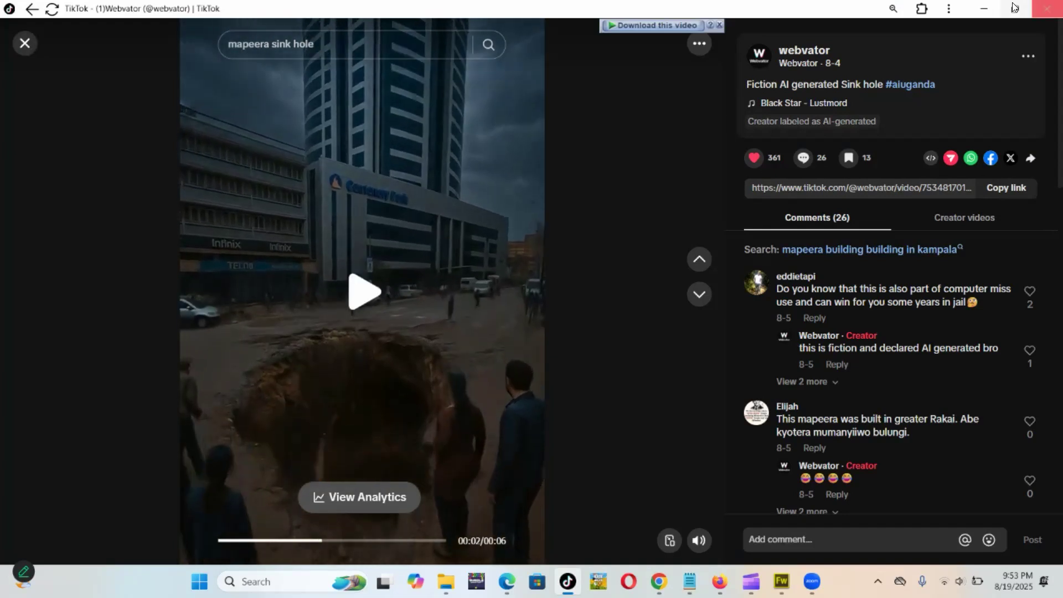
left_click(1044, 11)
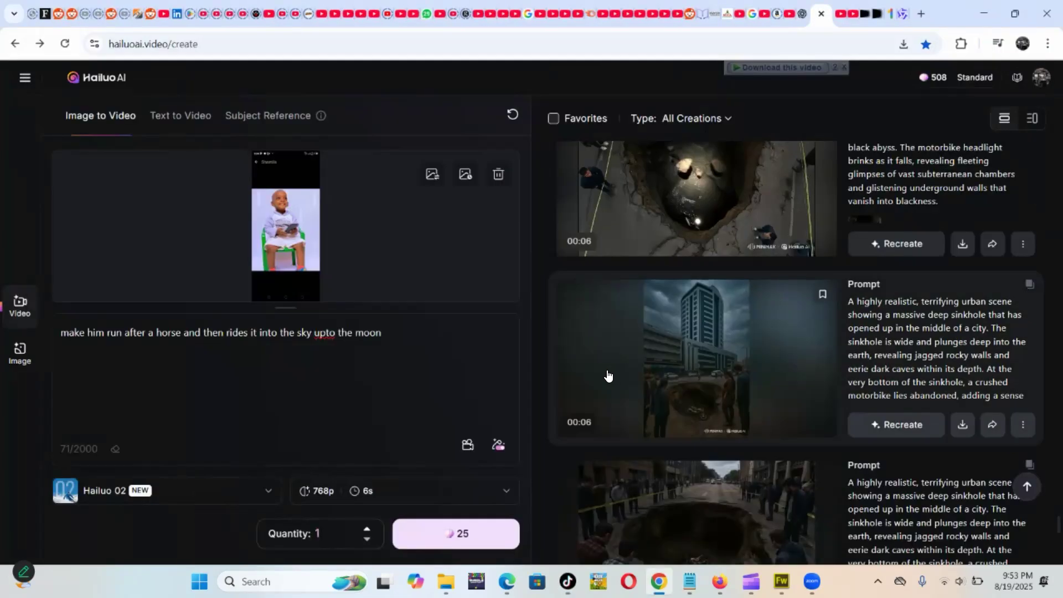
Step: Review the tusk-arch and sinkhole creations in Hailuo AI, dismissing the video download overlay
scroll(705, 331, "up", 2)
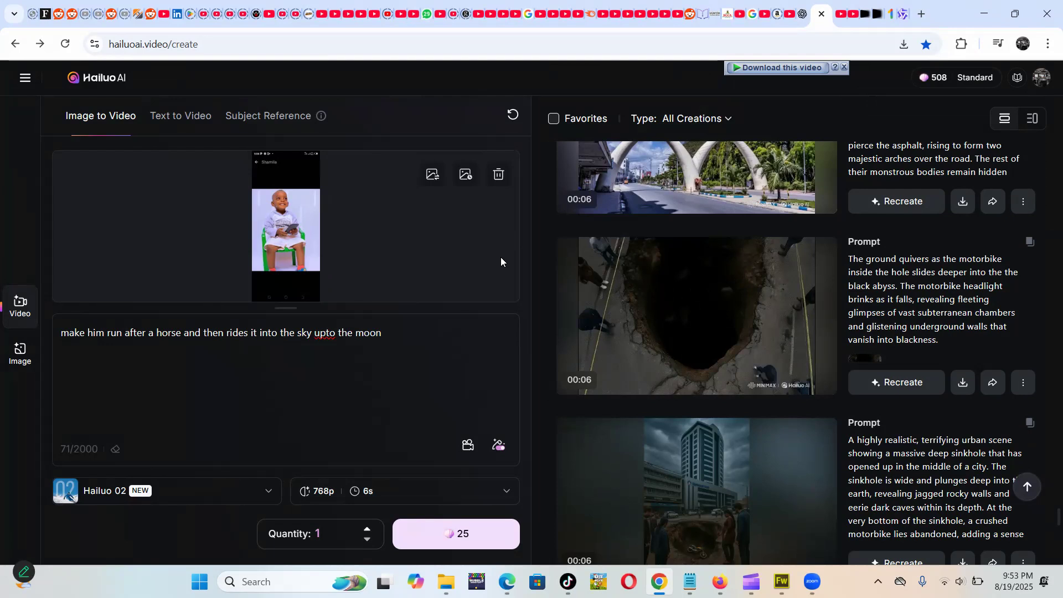
scroll(698, 285, "up", 3)
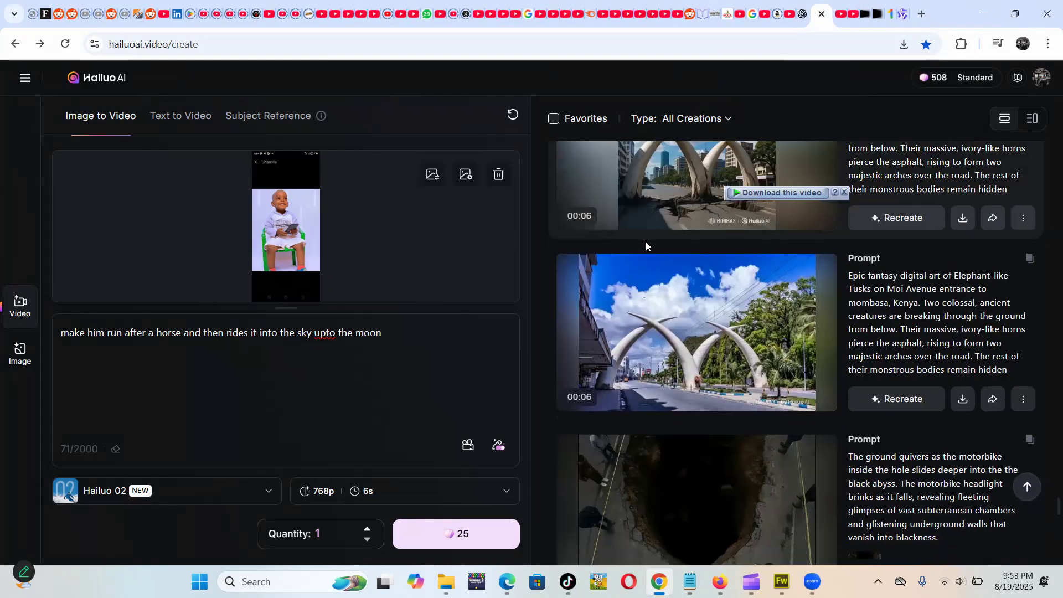
scroll(647, 246, "down", 3)
left_click(845, 192)
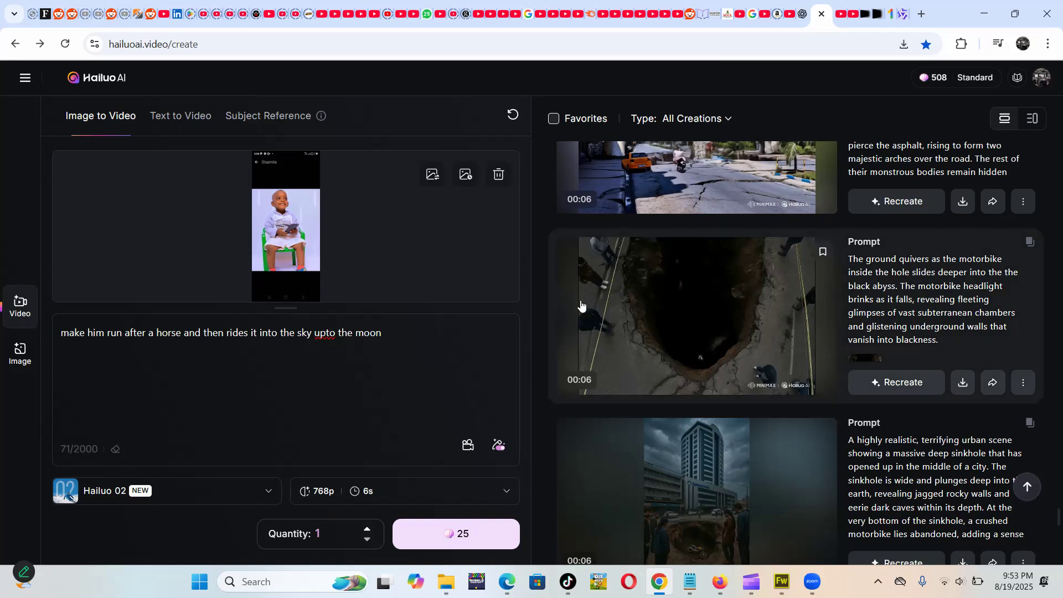
scroll(678, 233, "up", 1)
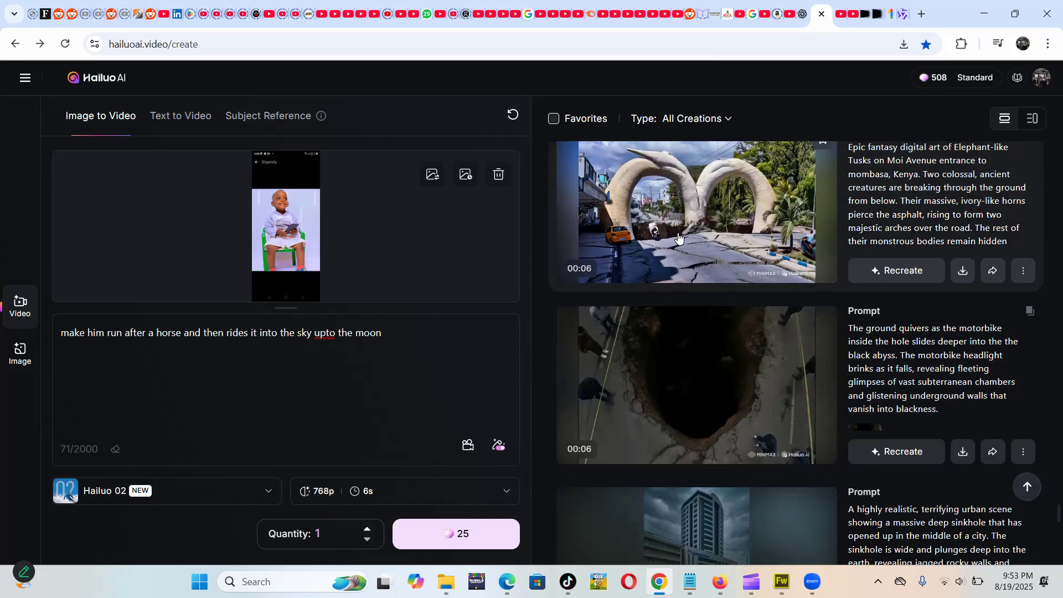
scroll(677, 235, "down", 5)
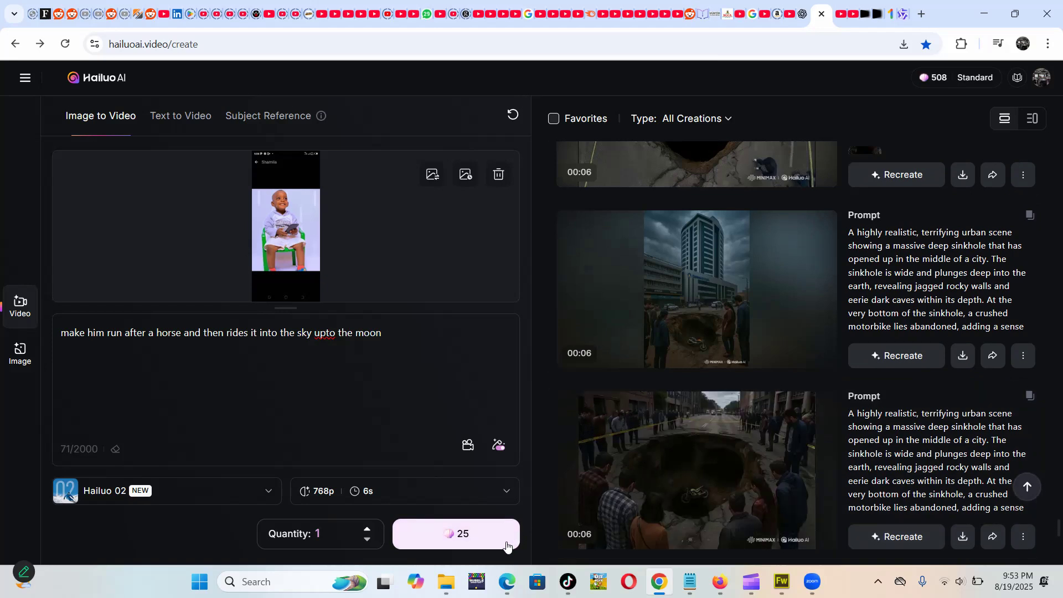
Step: Switch to the downloads folder in File Explorer and look over the saved Hailuo video files
mouse_move(446, 581)
left_click(521, 510)
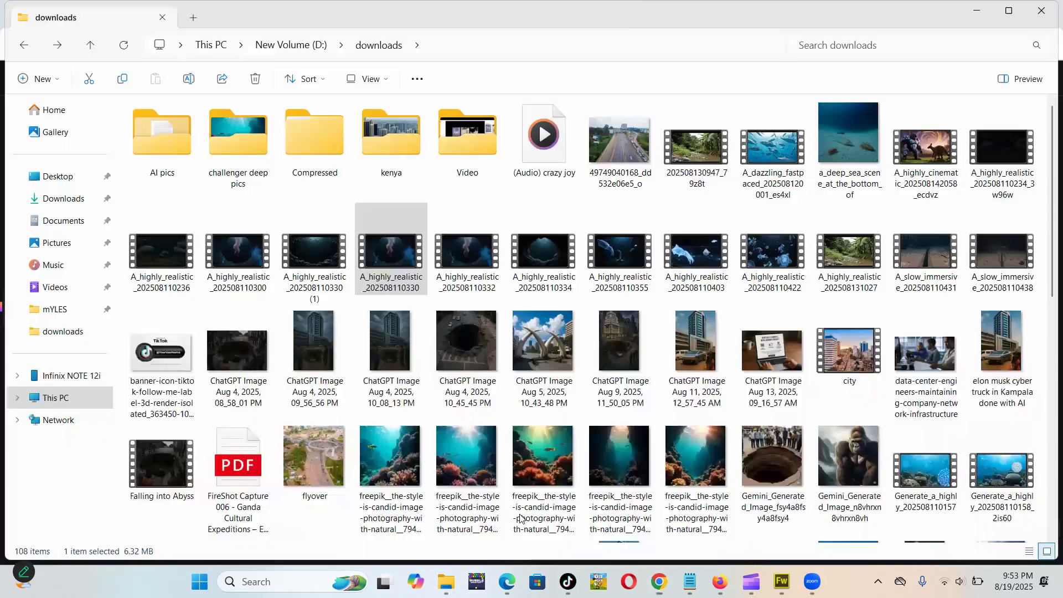
scroll(671, 424, "down", 3)
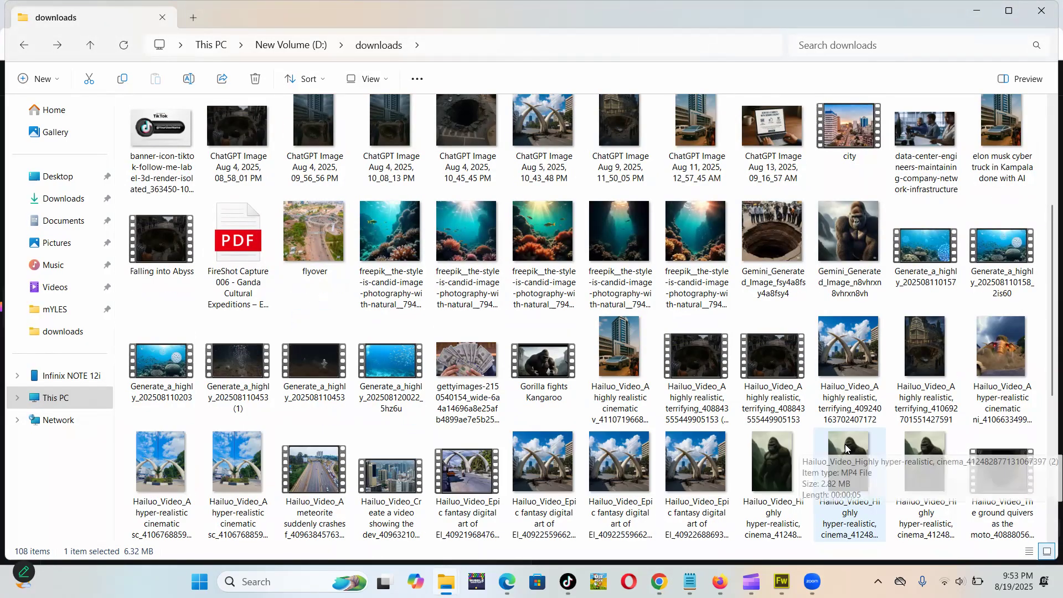
scroll(846, 447, "up", 3)
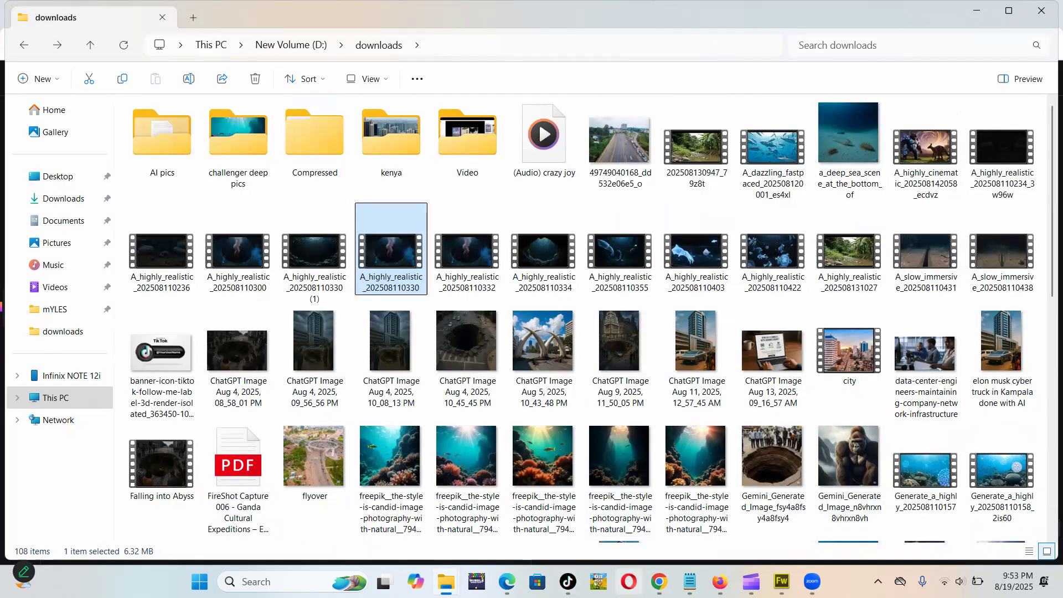
Step: Return to Hailuo AI and read the full prompts and generation settings of the sinkhole creations
key("alt+Tab")
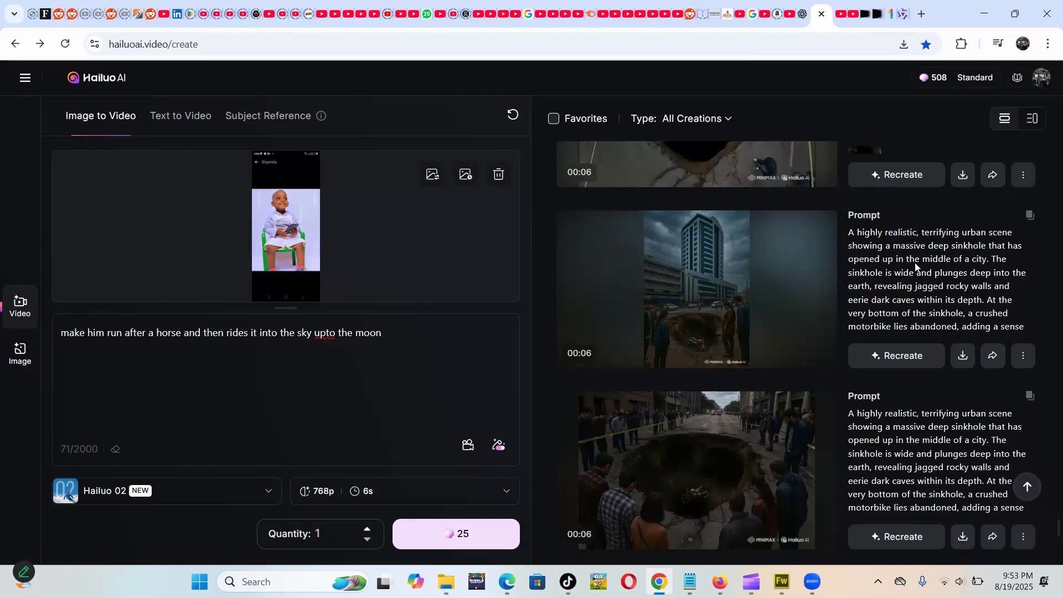
scroll(916, 263, "down", 5)
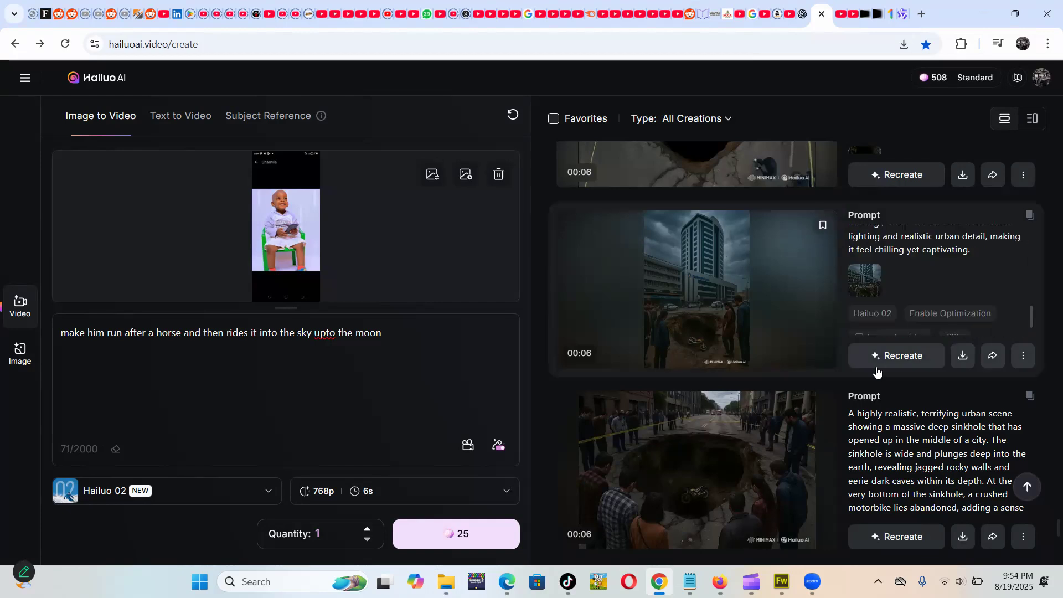
scroll(872, 427, "down", 3)
scroll(871, 426, "down", 3)
scroll(778, 380, "down", 10)
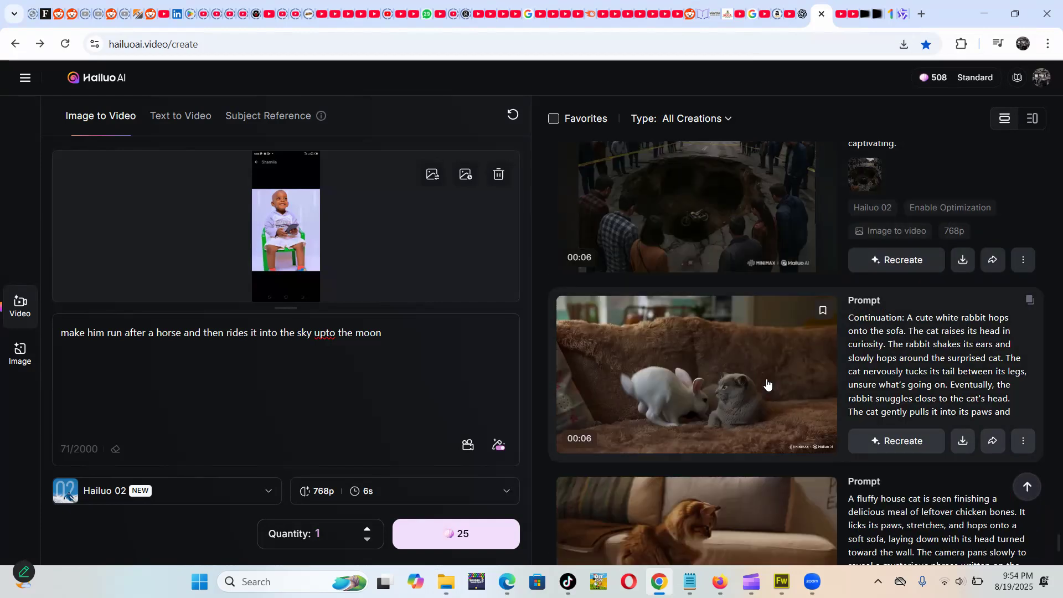
Step: Switch to the Downloads folder in File Explorer and play the two saved white rabbit and cat videos, closing each one
scroll(759, 317, "up", 1)
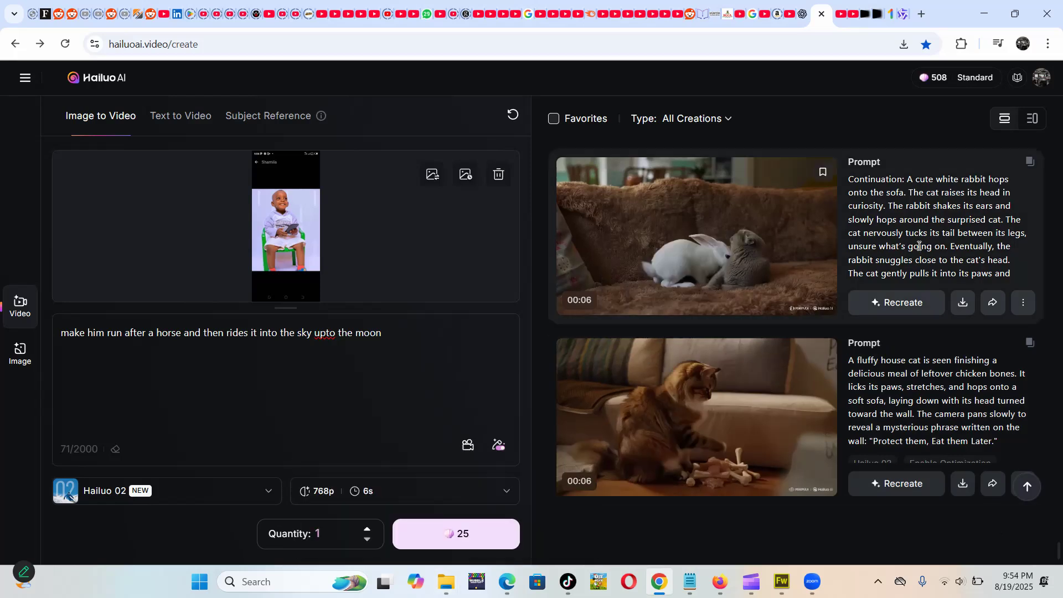
mouse_move(447, 582)
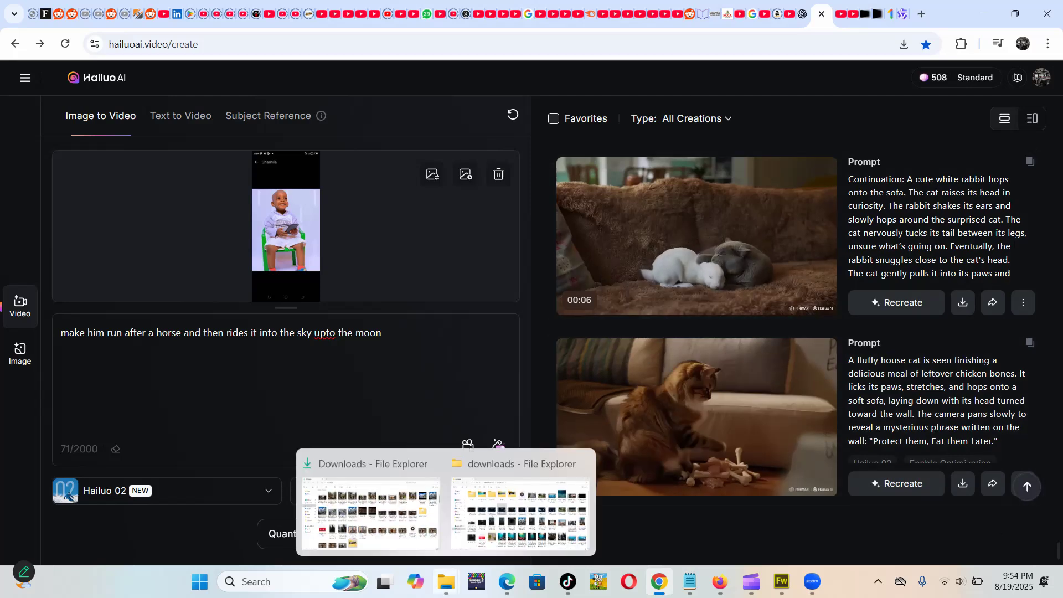
left_click(408, 510)
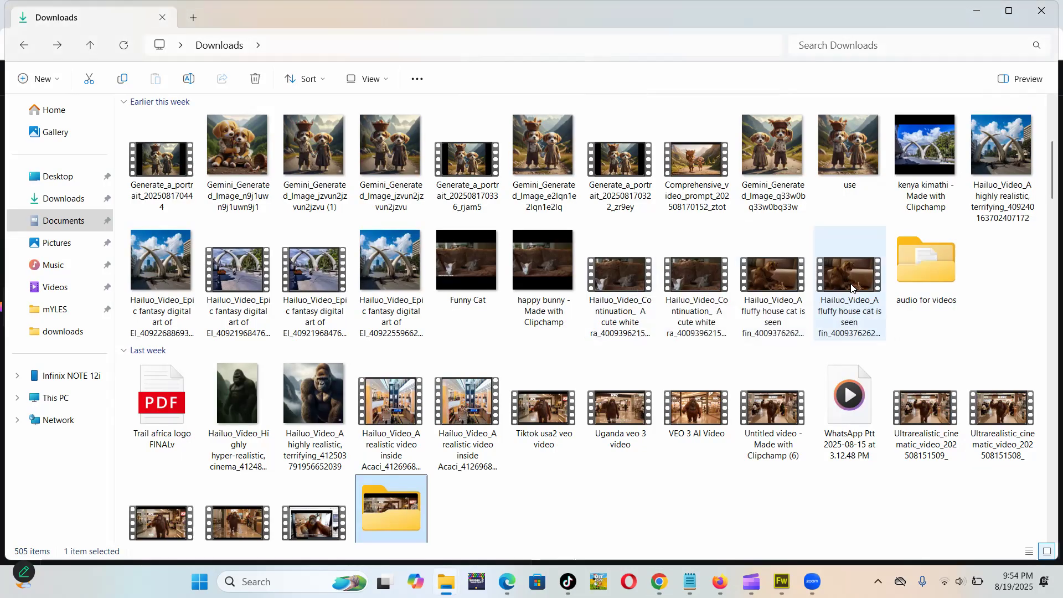
double_click(699, 280)
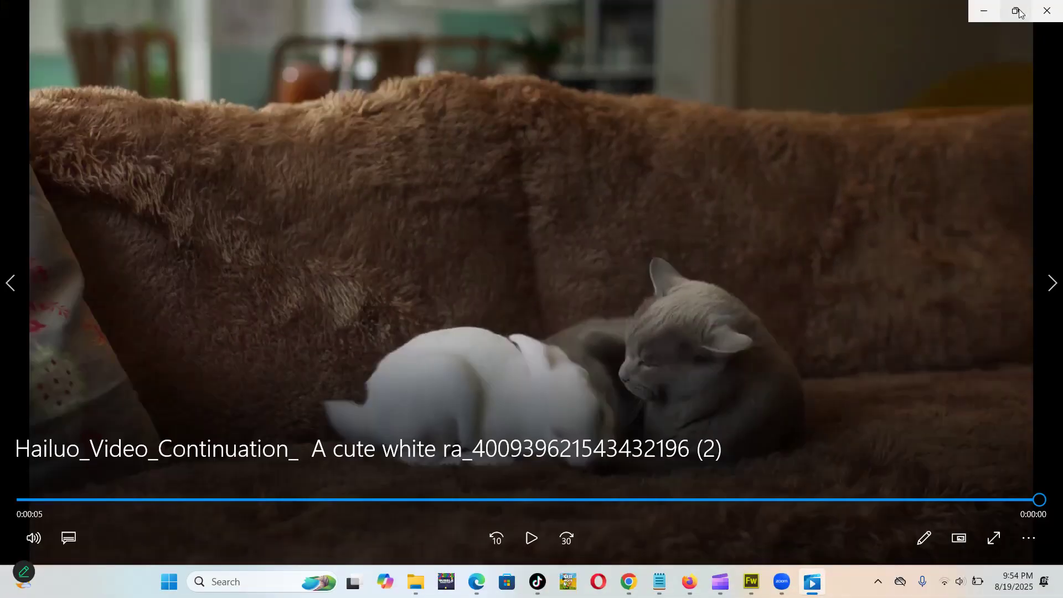
left_click(1047, 12)
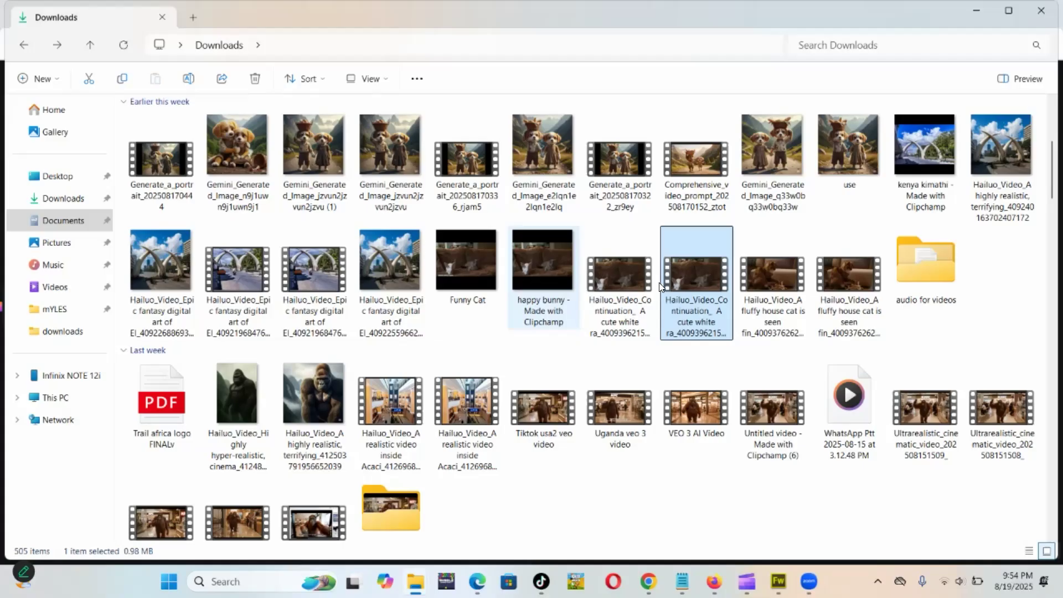
double_click(620, 276)
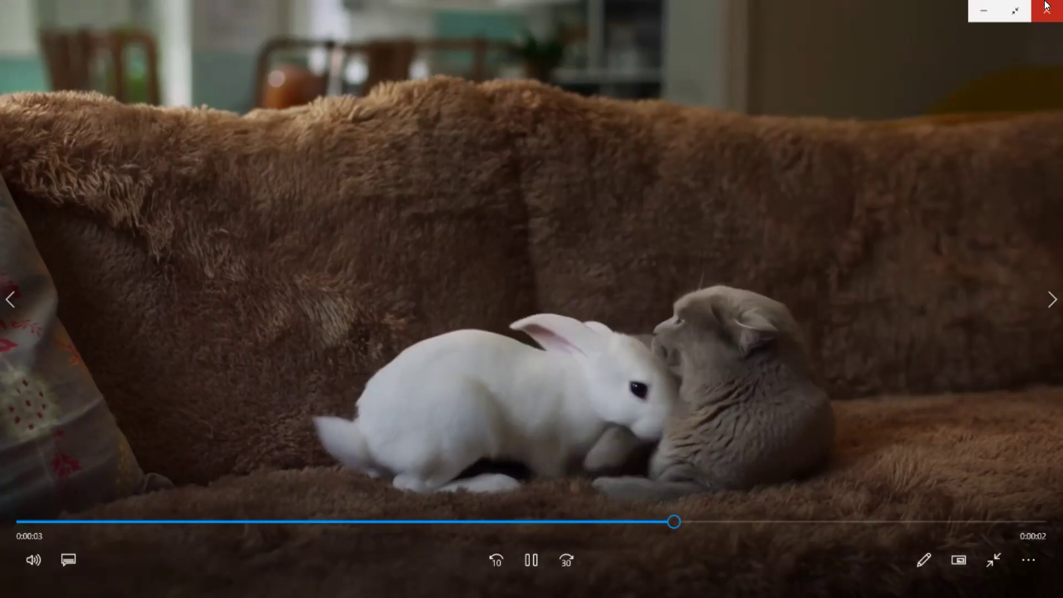
left_click(1047, 10)
Step: Return to Hailuo AI and look over the cat, sinkhole, tusk-arch and futuristic Kampala creations, dismissing the video download overlays
left_click(659, 581)
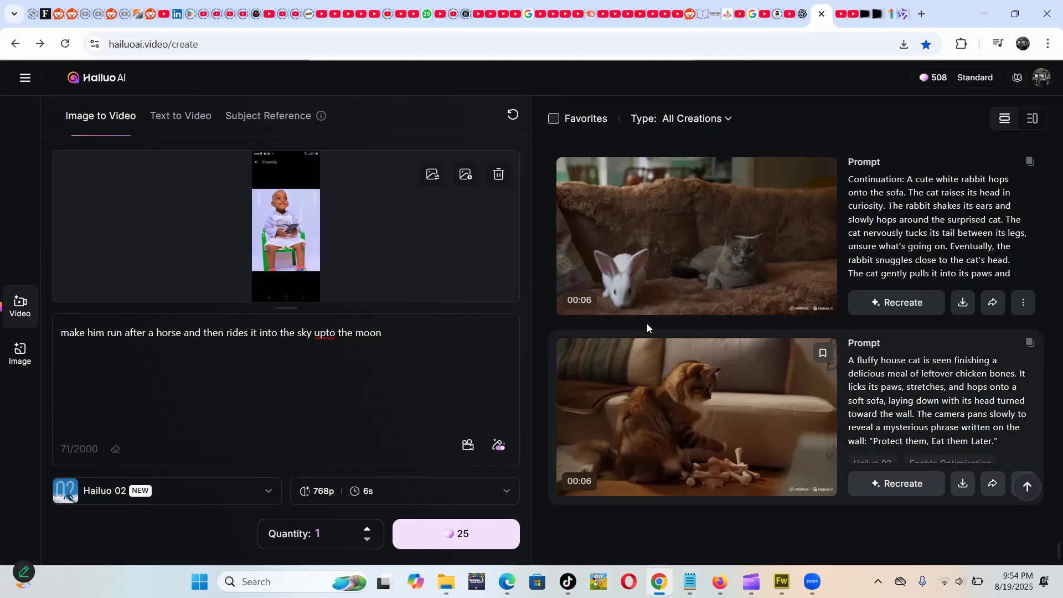
scroll(732, 337, "up", 5)
scroll(731, 341, "down", 5)
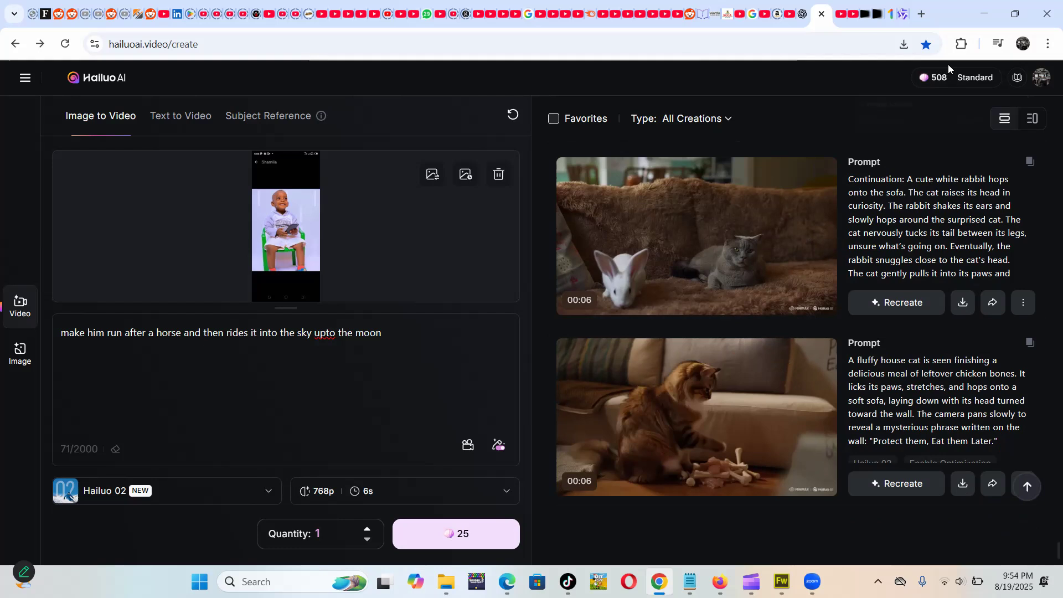
scroll(691, 330, "down", 1)
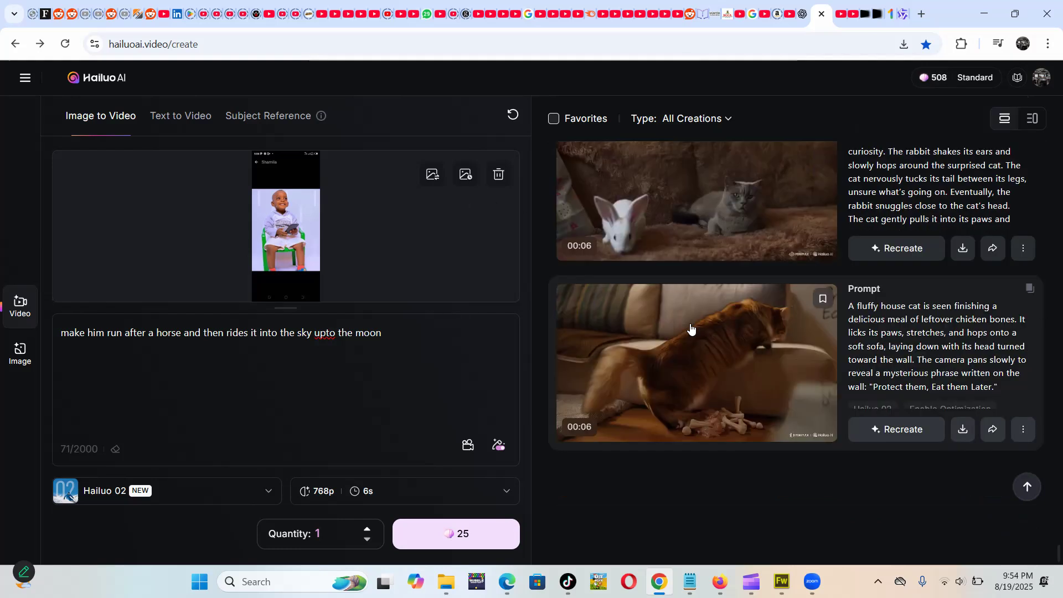
scroll(691, 330, "up", 3)
scroll(692, 332, "up", 10)
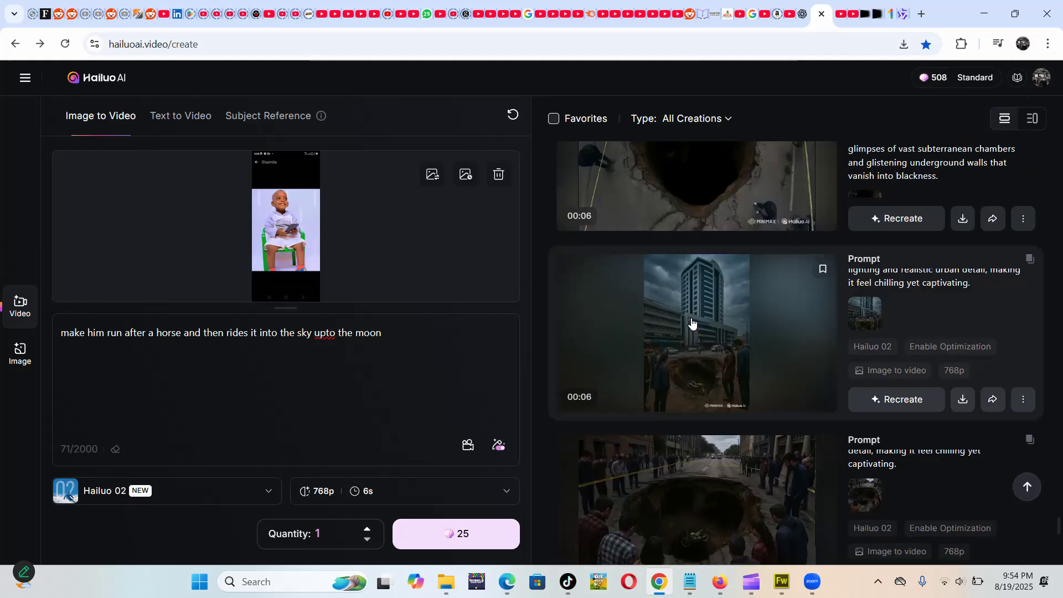
scroll(679, 400, "up", 6)
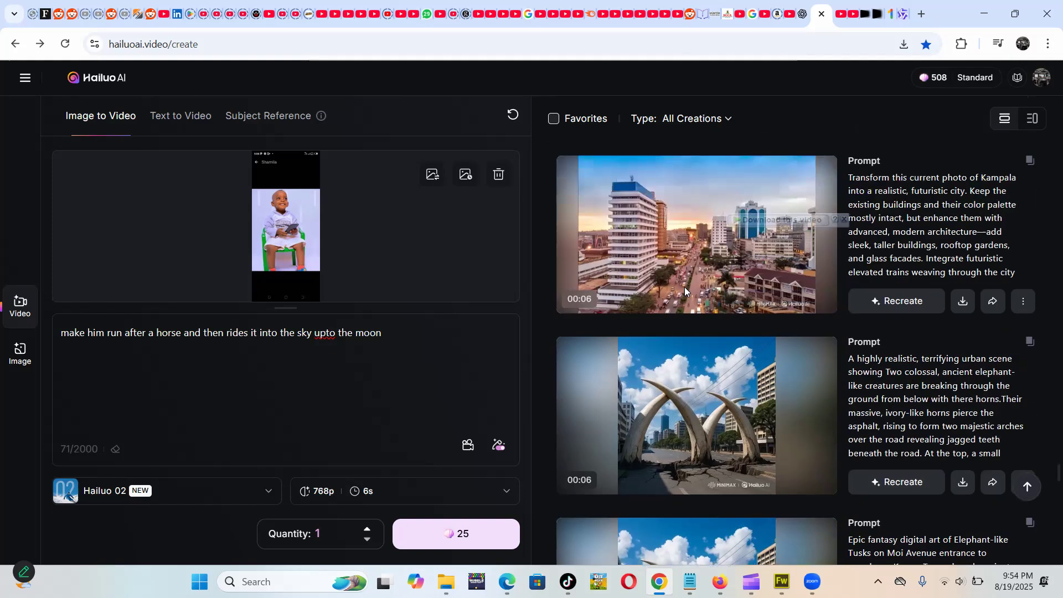
left_click(844, 219)
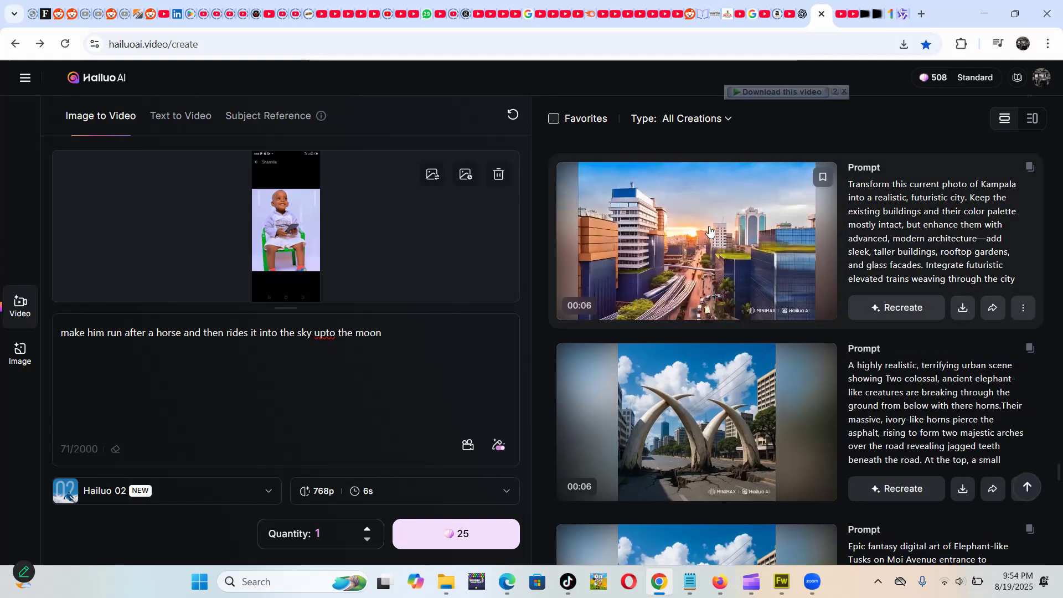
scroll(710, 266, "up", 2)
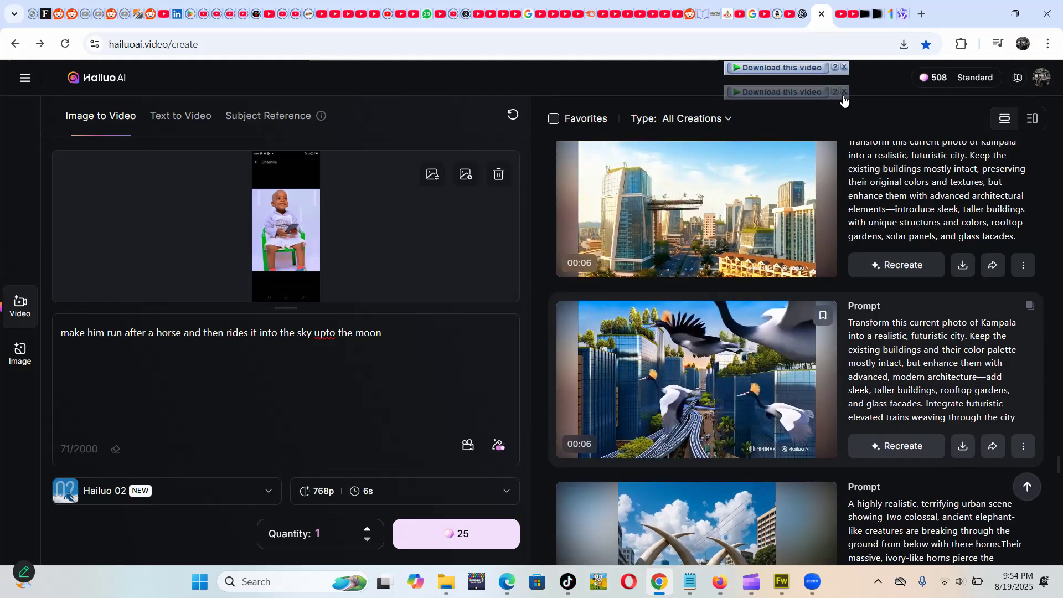
left_click(844, 67)
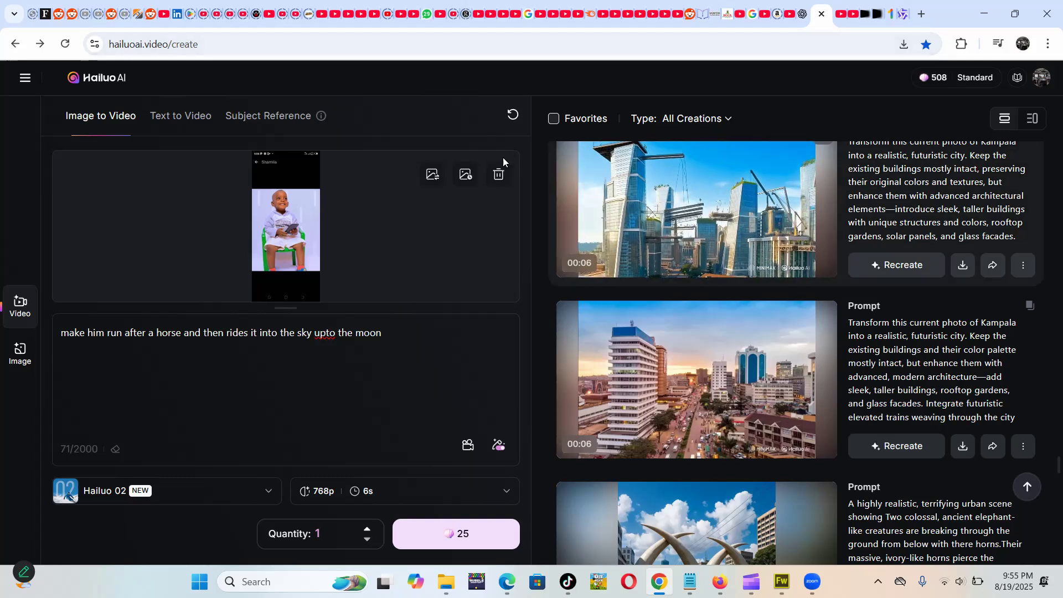
Step: View the soldier boda boda chat in Qwen, dismiss its download overlay, and open the Qwen chat site in a new browser tab
left_click(902, 15)
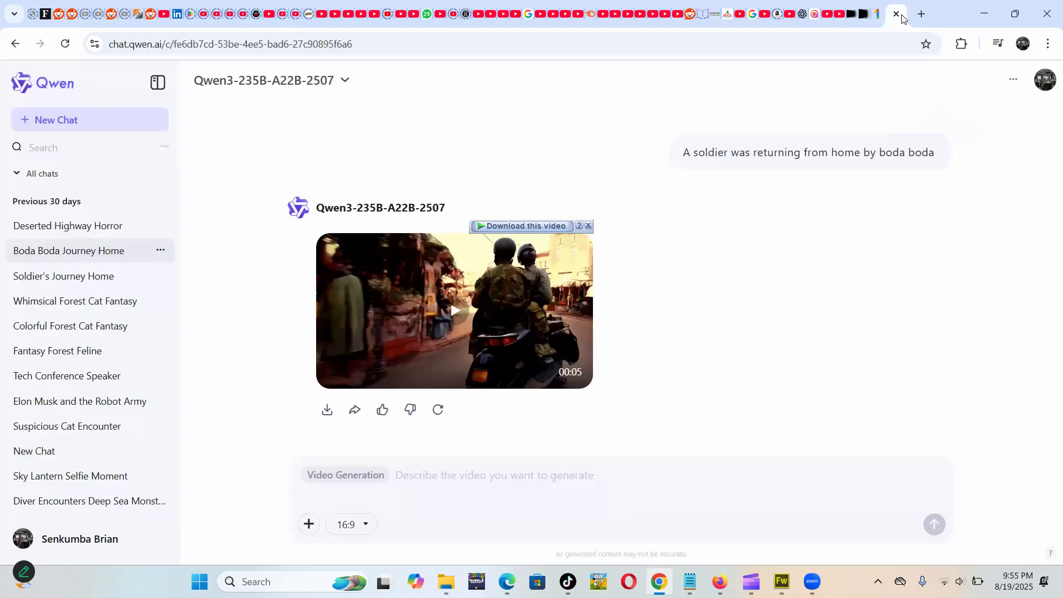
left_click(589, 227)
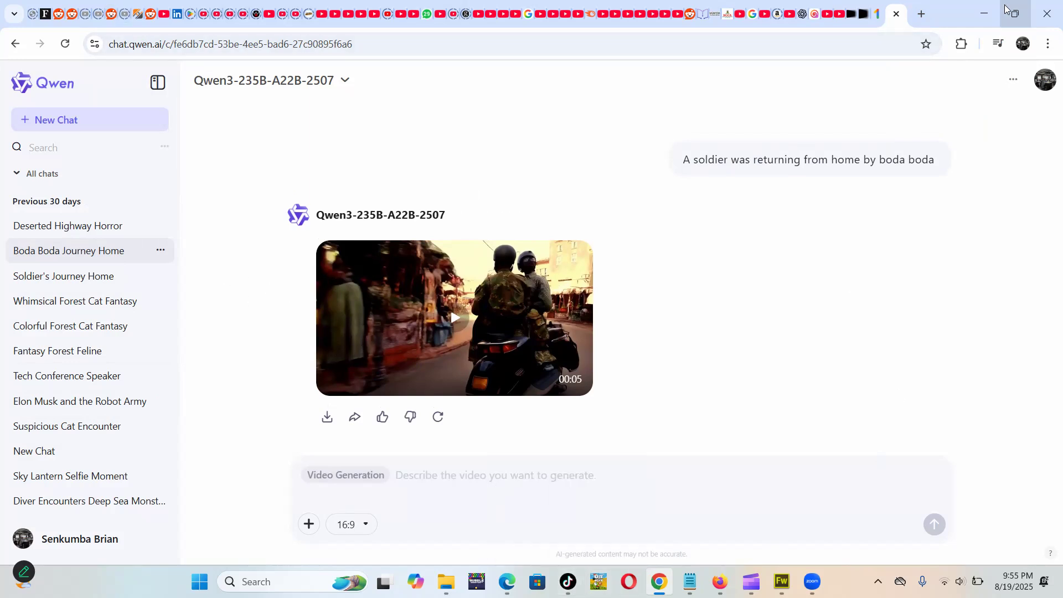
left_click(922, 25)
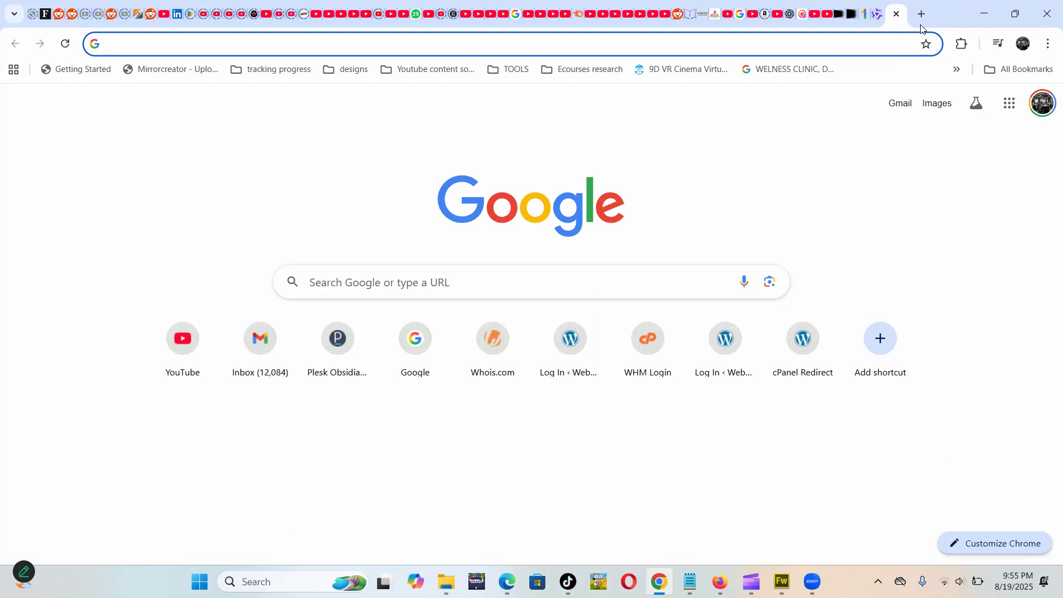
type("qwen")
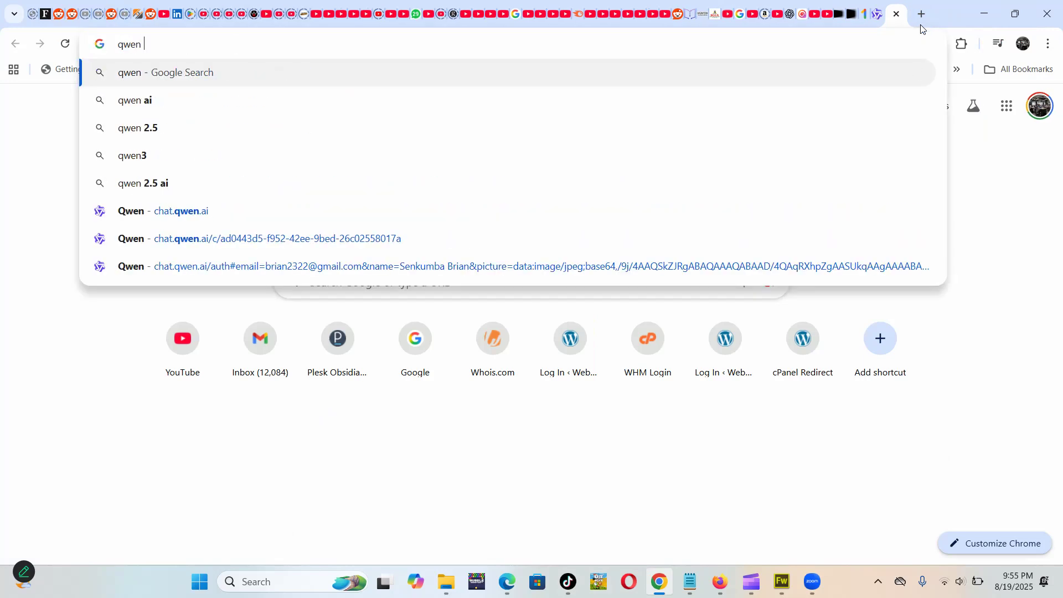
key("Return")
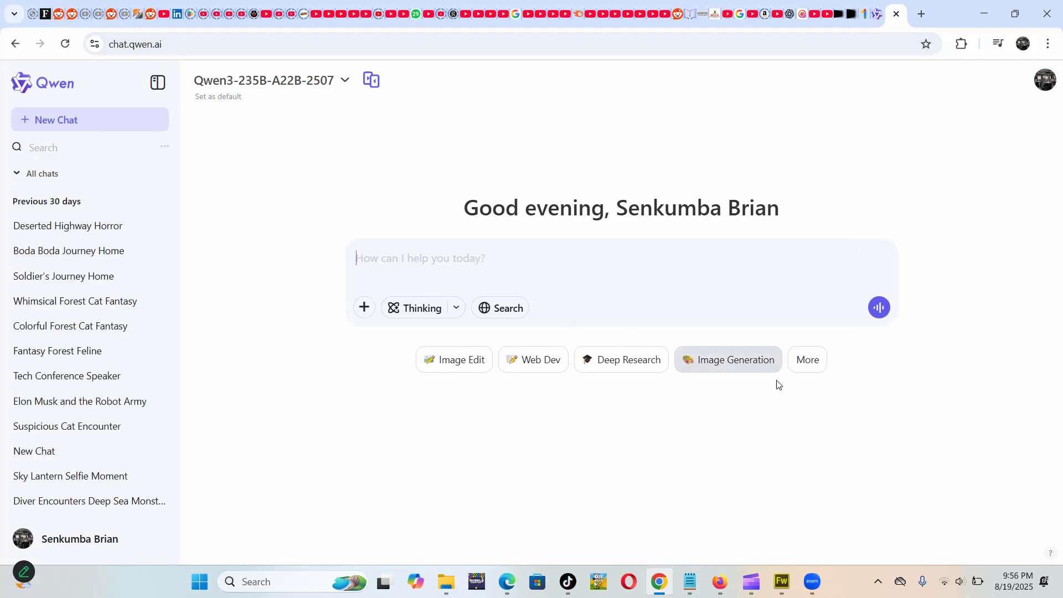
Step: Choose Video Generation in Qwen and submit the prompt "generate a cat driving a car" with the 16:9 format
left_click(798, 360)
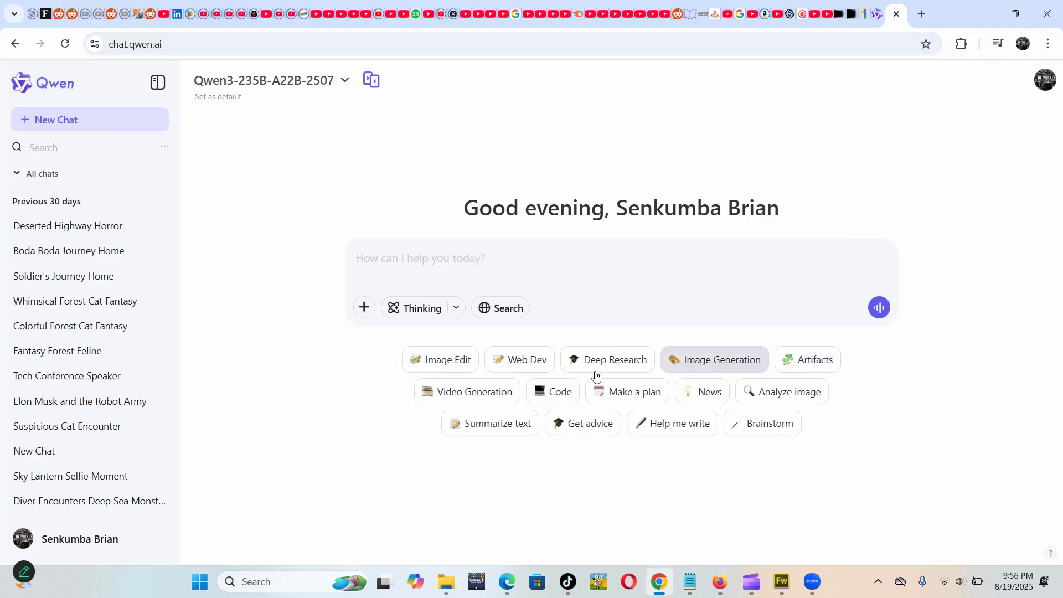
left_click(475, 393)
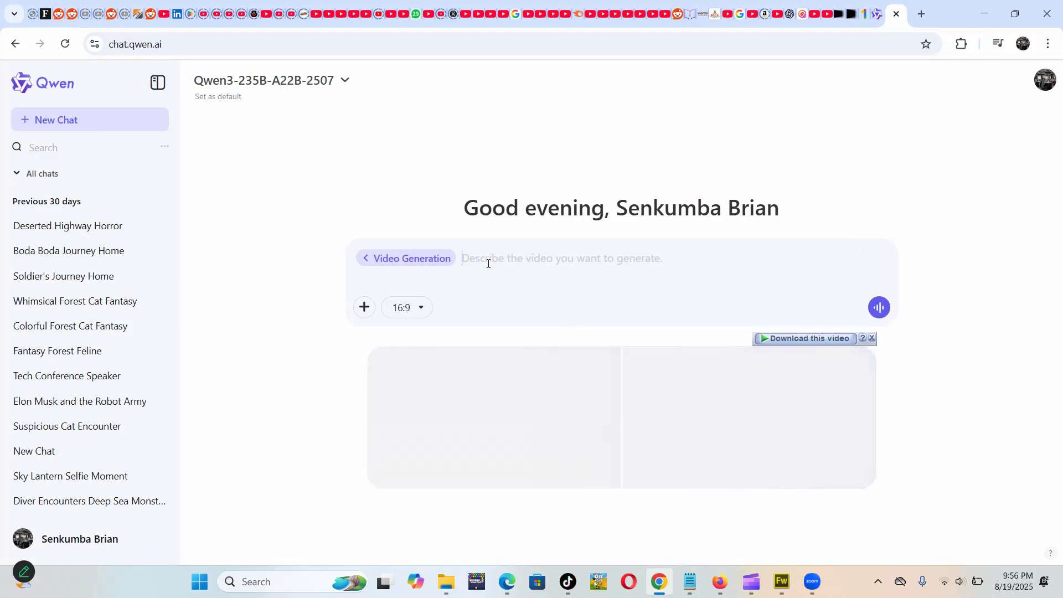
type("generate a cat")
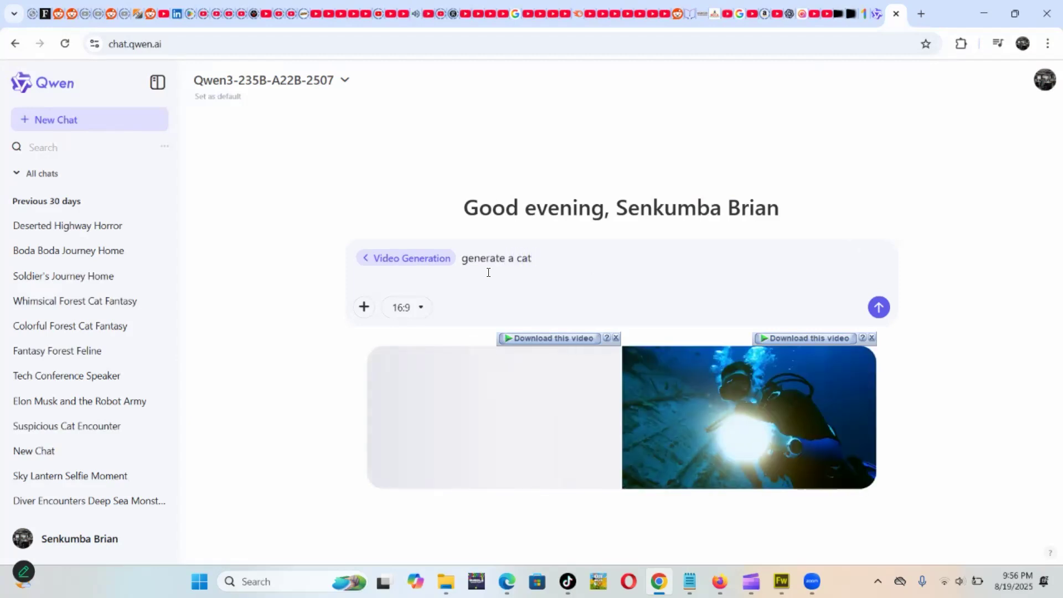
type(" driving a car")
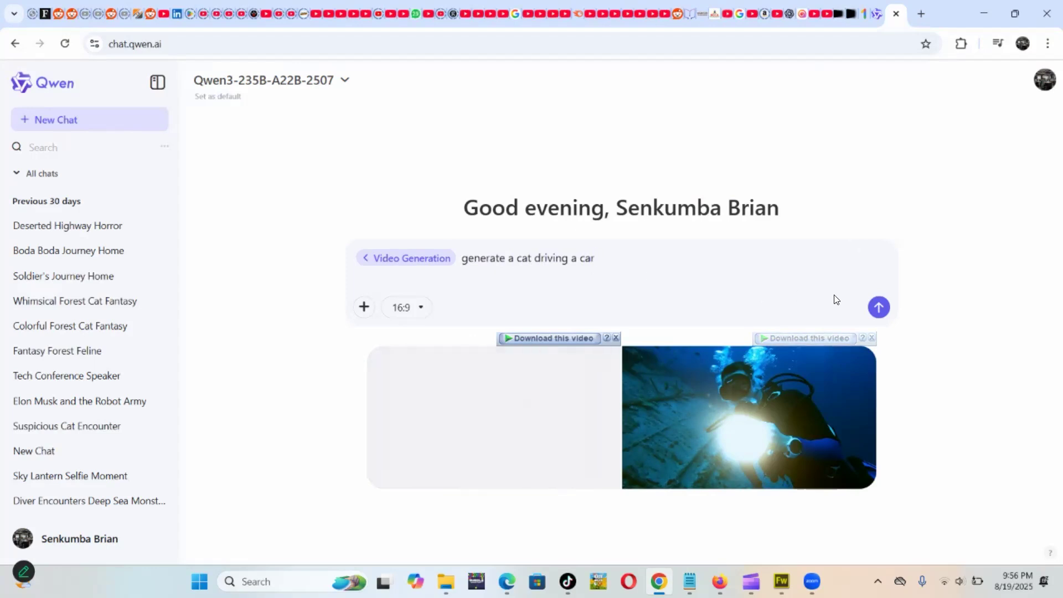
key("Return")
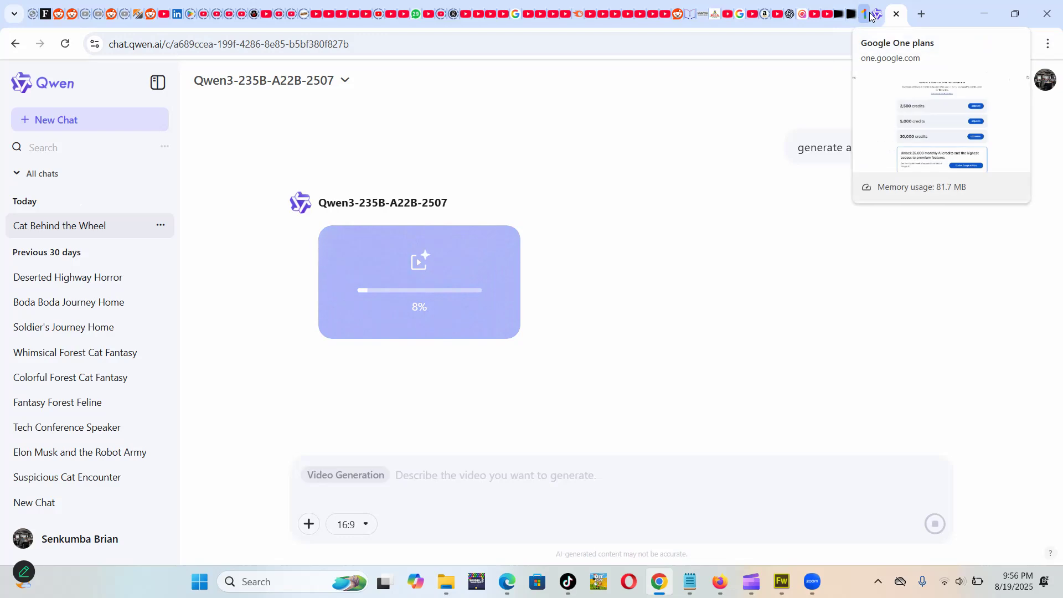
Step: Switch to Hailuo AI to check the Standard plan's renewal date and return to the cat video chat in Qwen
left_click(803, 14)
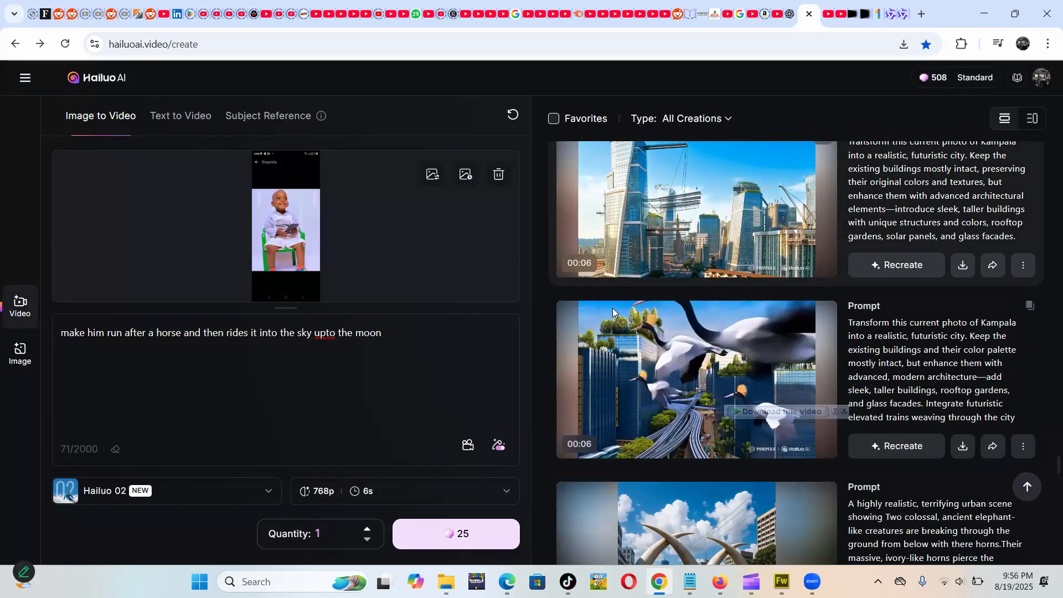
mouse_move(975, 77)
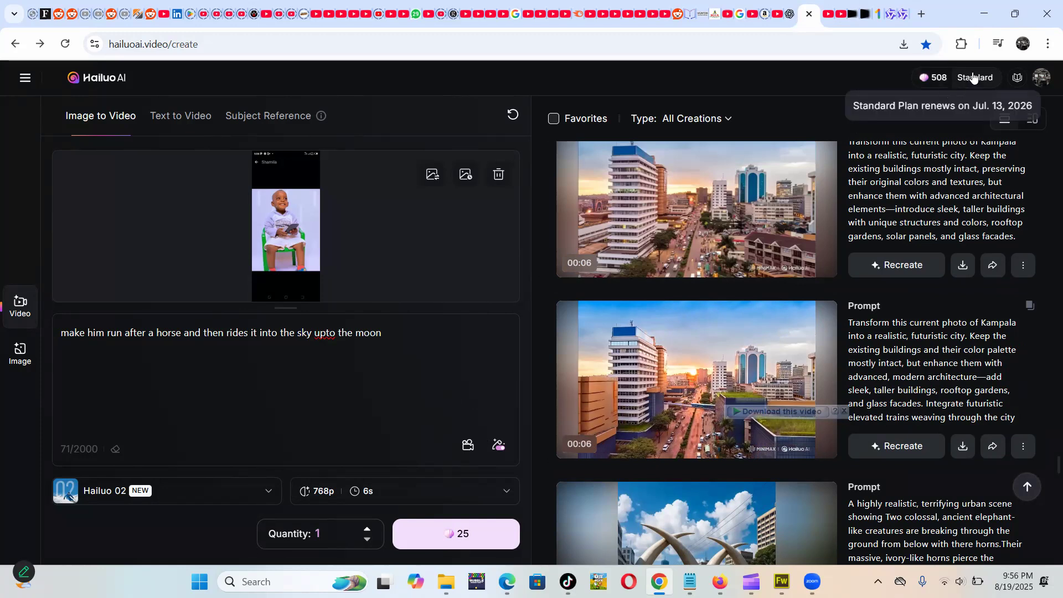
left_click(903, 17)
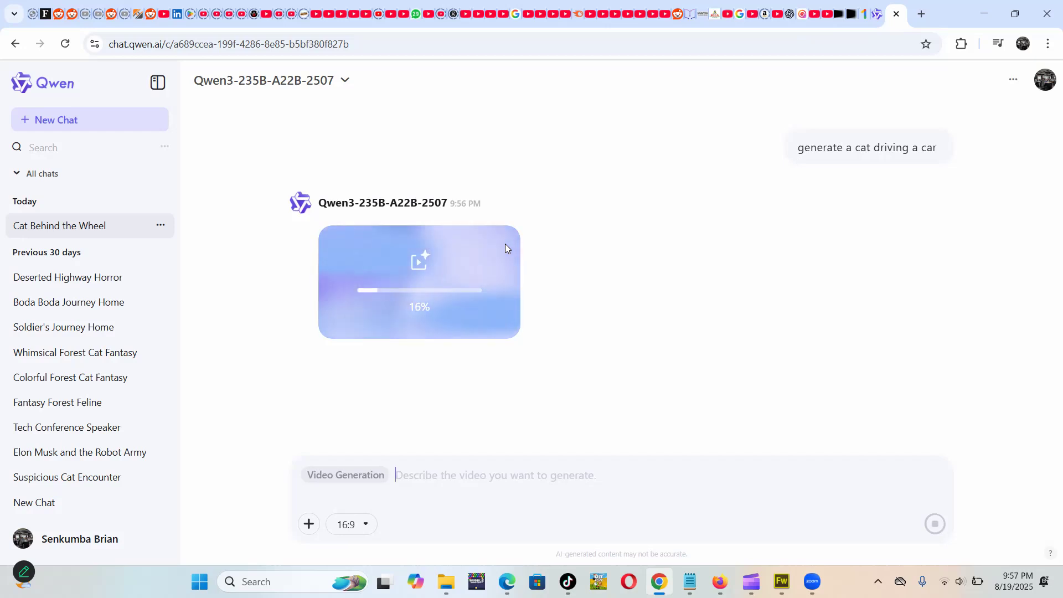
Step: Browse the Hailuo AI creations again and check the progress of the cat driving video in Qwen
left_click(803, 16)
scroll(784, 268, "up", 7)
scroll(783, 268, "down", 12)
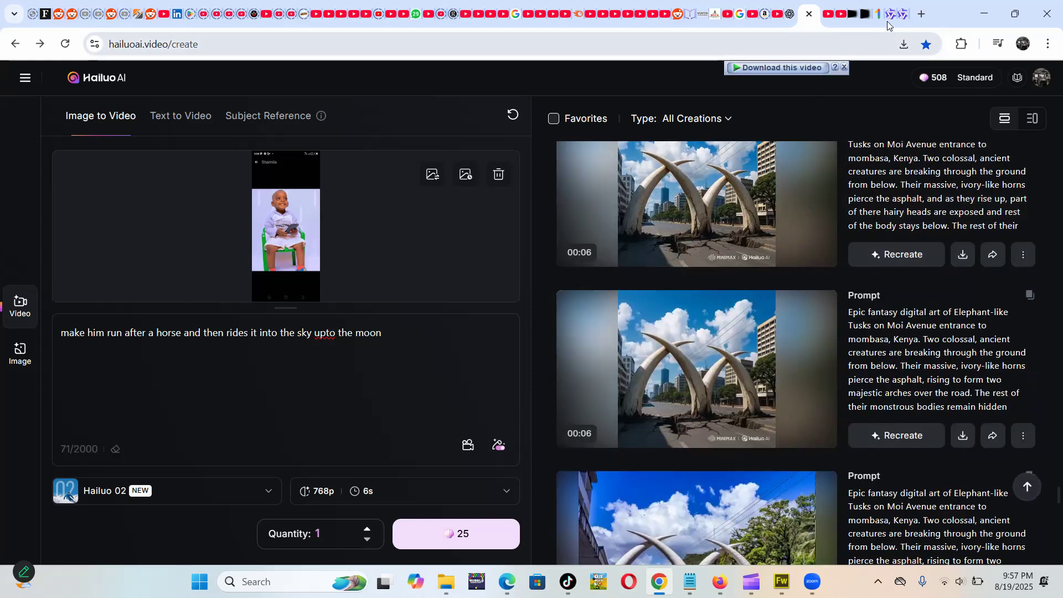
left_click(892, 15)
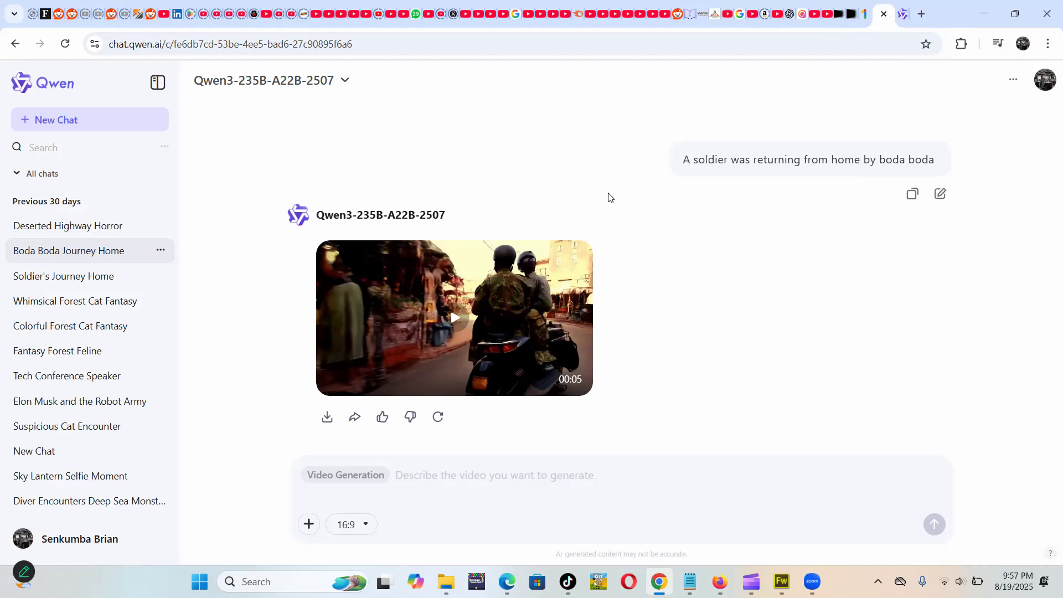
left_click(904, 14)
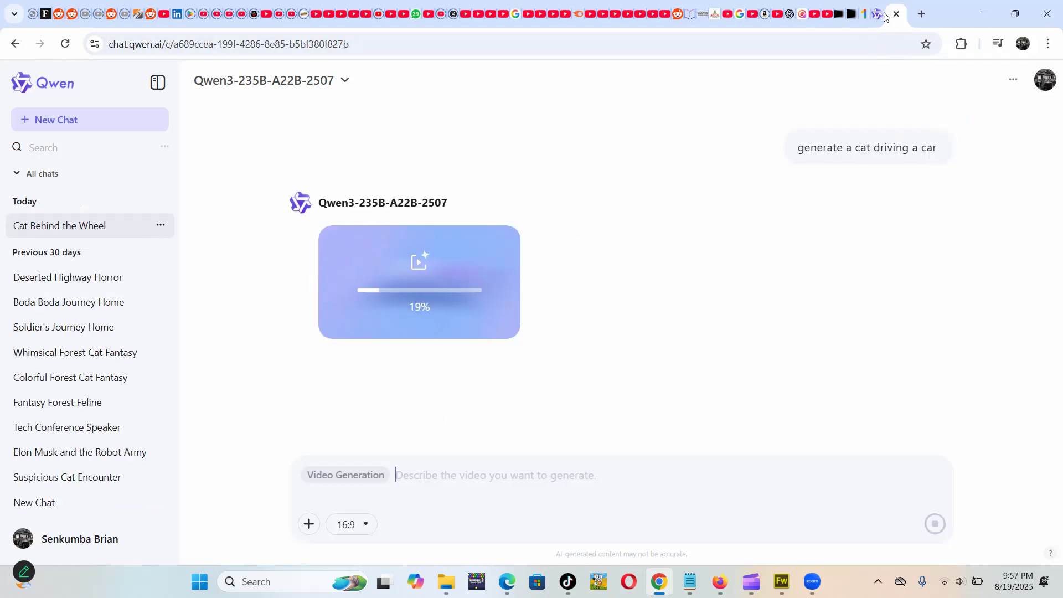
Step: Watch and close the boda boda soldier video in Qwen, and play the bus video from the "Soldier's Journey Home" chat, dismissing its download overlay
left_click(878, 15)
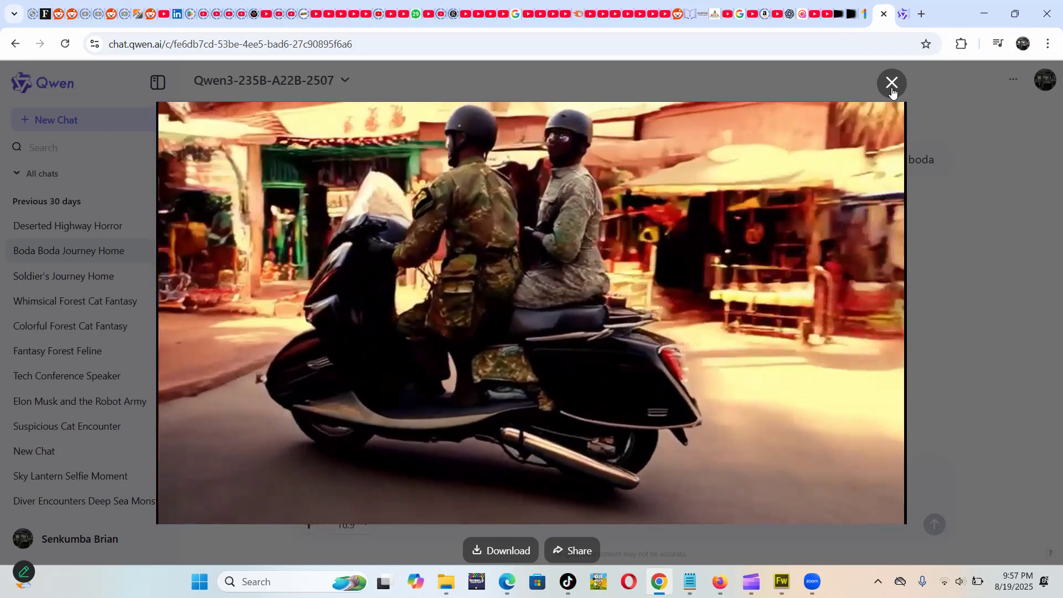
left_click(892, 89)
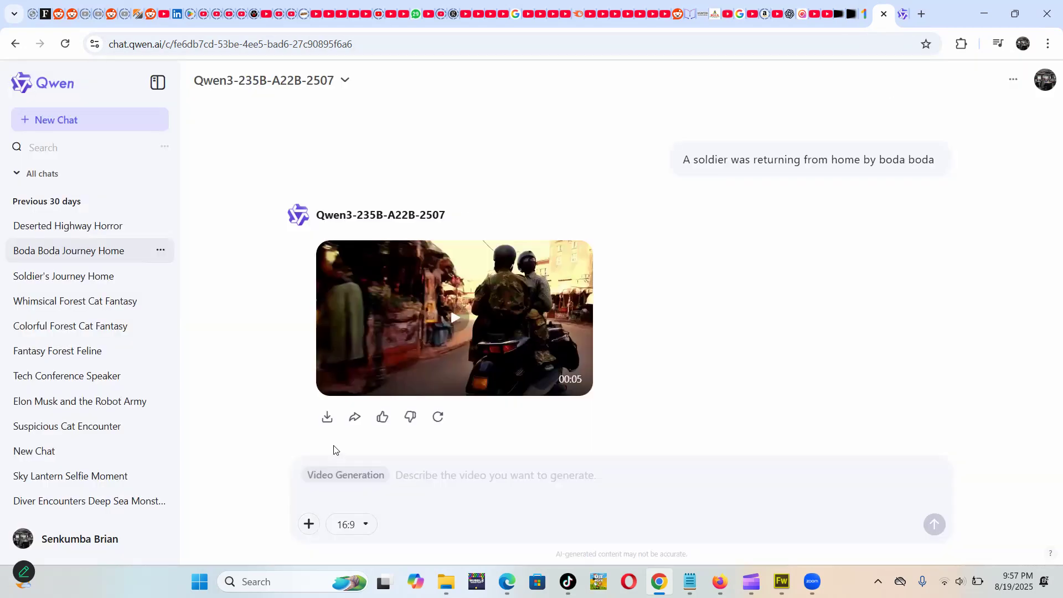
left_click(58, 275)
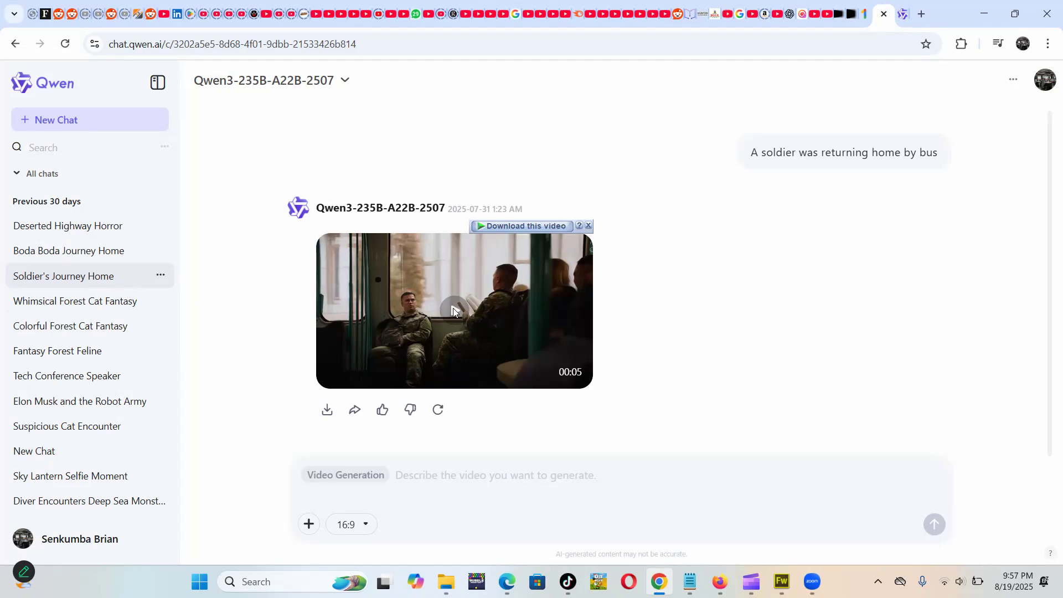
left_click(453, 310)
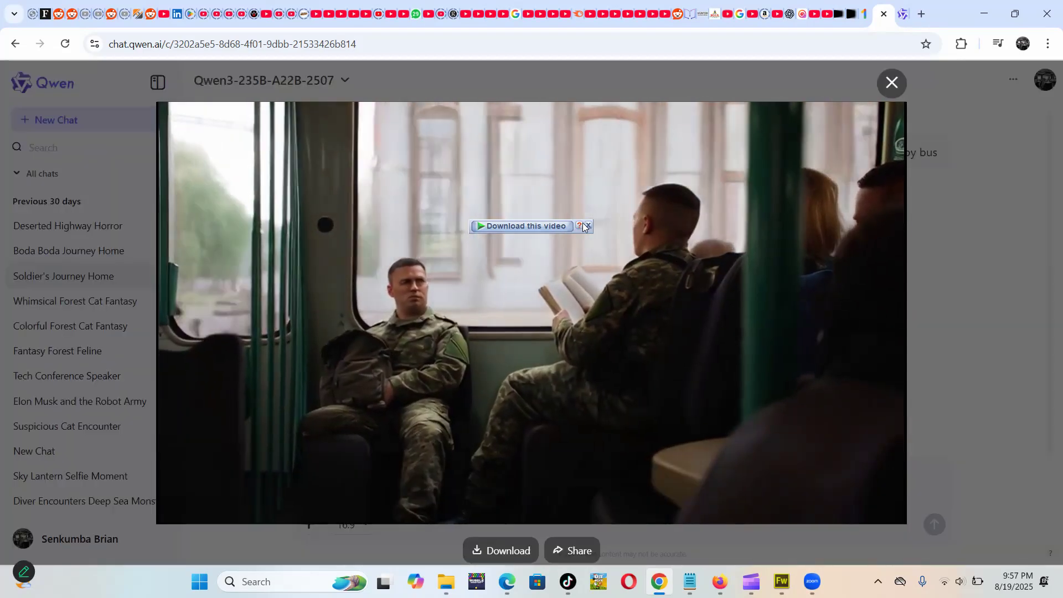
left_click(589, 225)
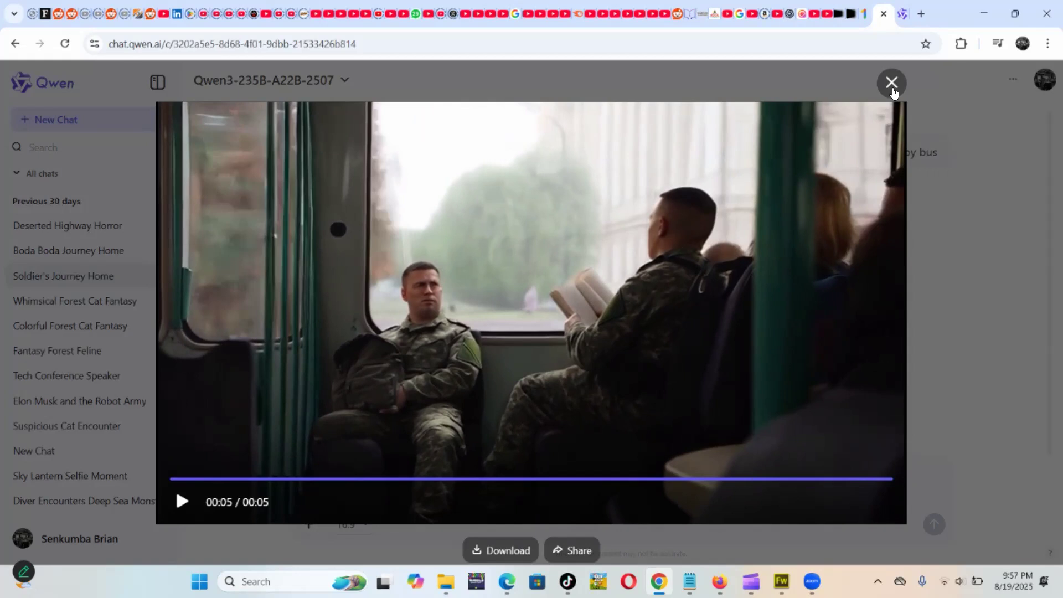
Step: Close the bus video, read the prompt of the "Whimsical Forest Cat Fantasy" chat, and watch and close its video
left_click(892, 85)
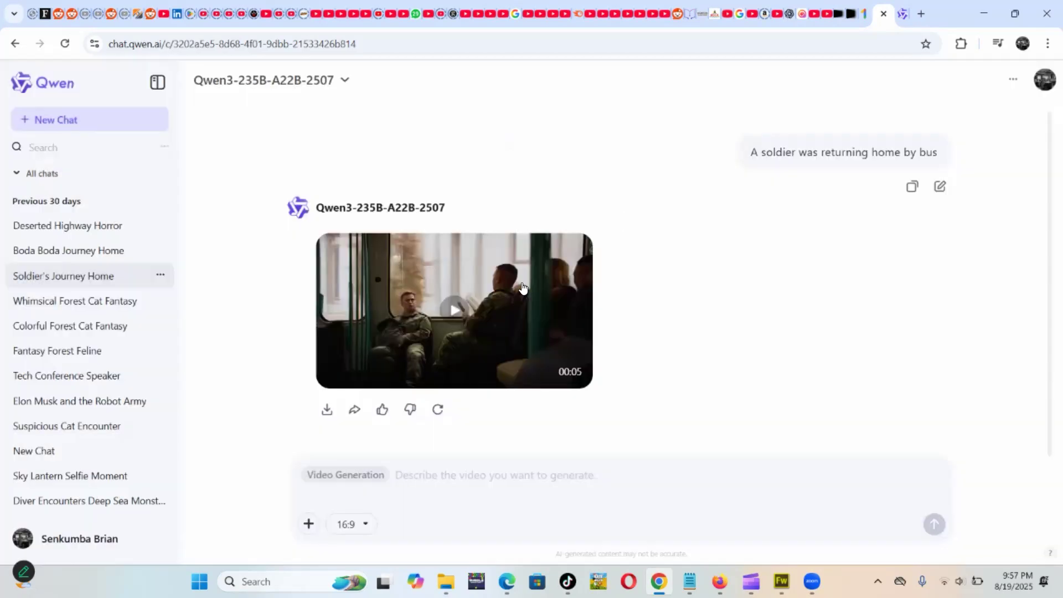
left_click(78, 301)
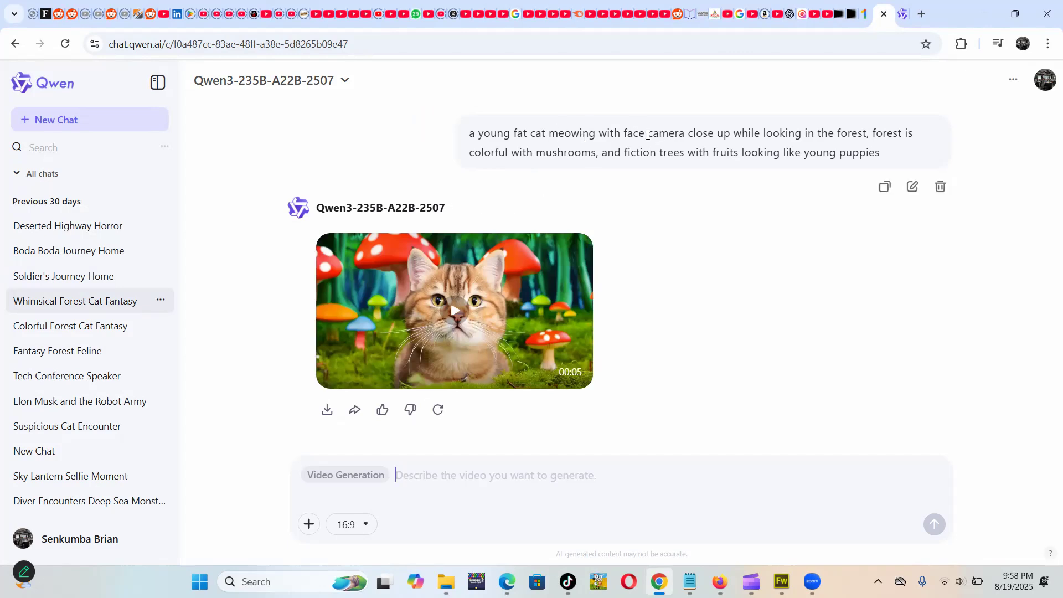
left_click_drag(648, 135, 728, 138)
left_click_drag(825, 145, 581, 151)
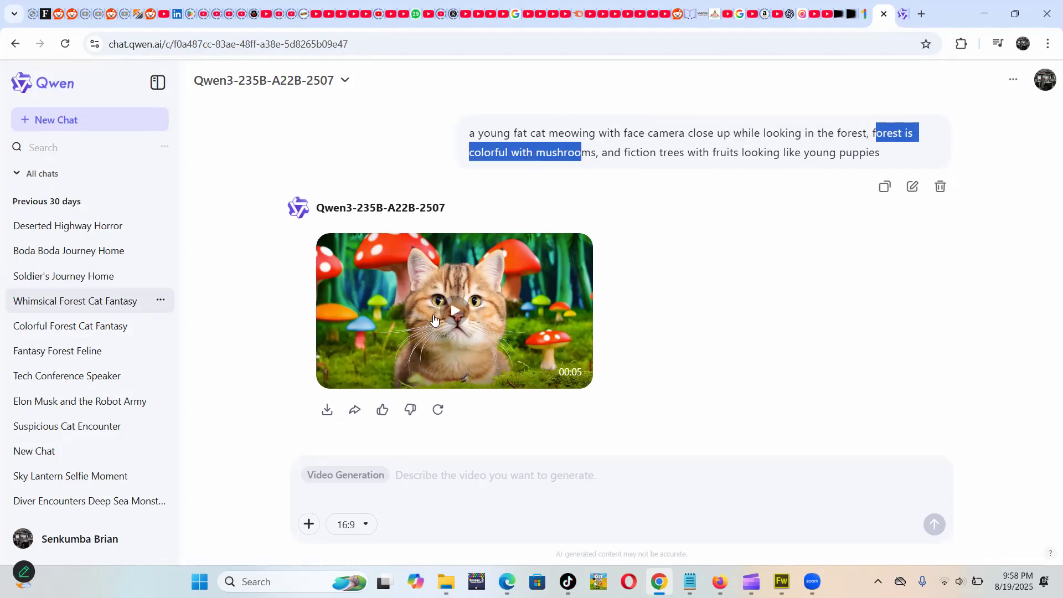
left_click(453, 305)
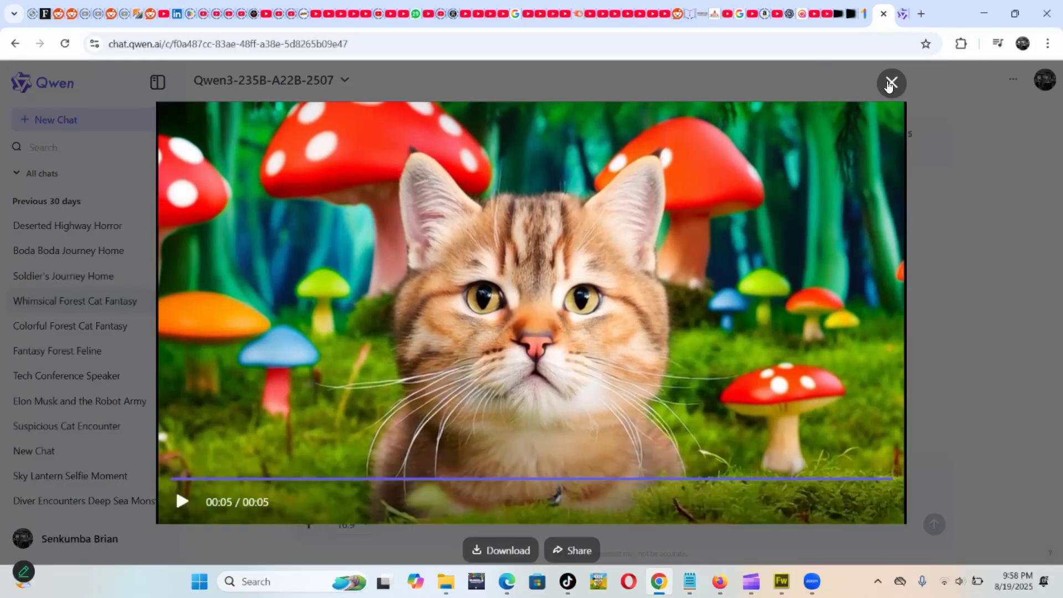
left_click(890, 83)
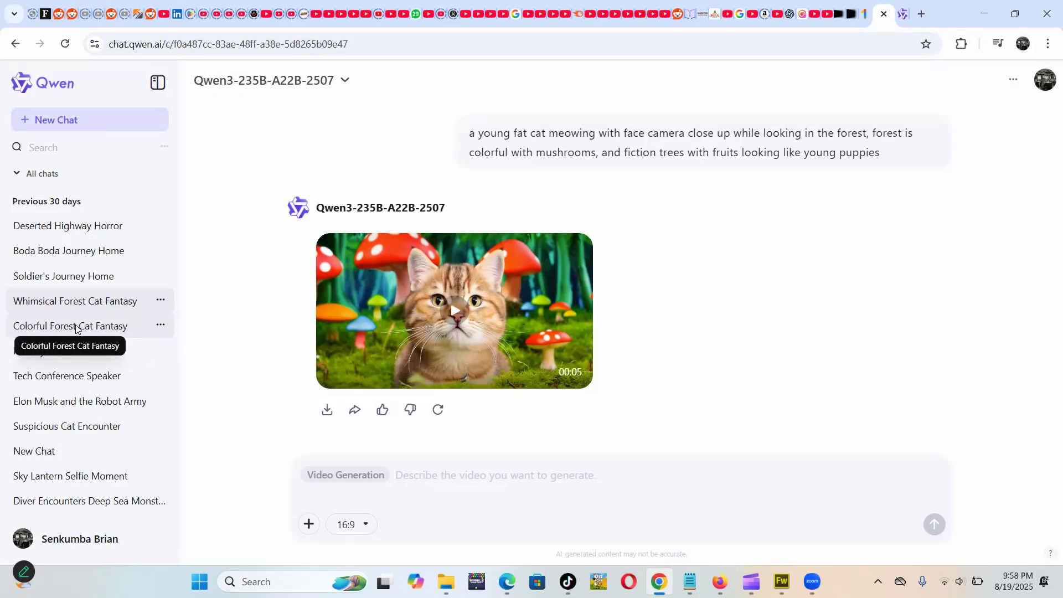
Step: Open the "Colorful Forest Cat Fantasy" chat, and watch and close its realistic cat video
left_click(101, 328)
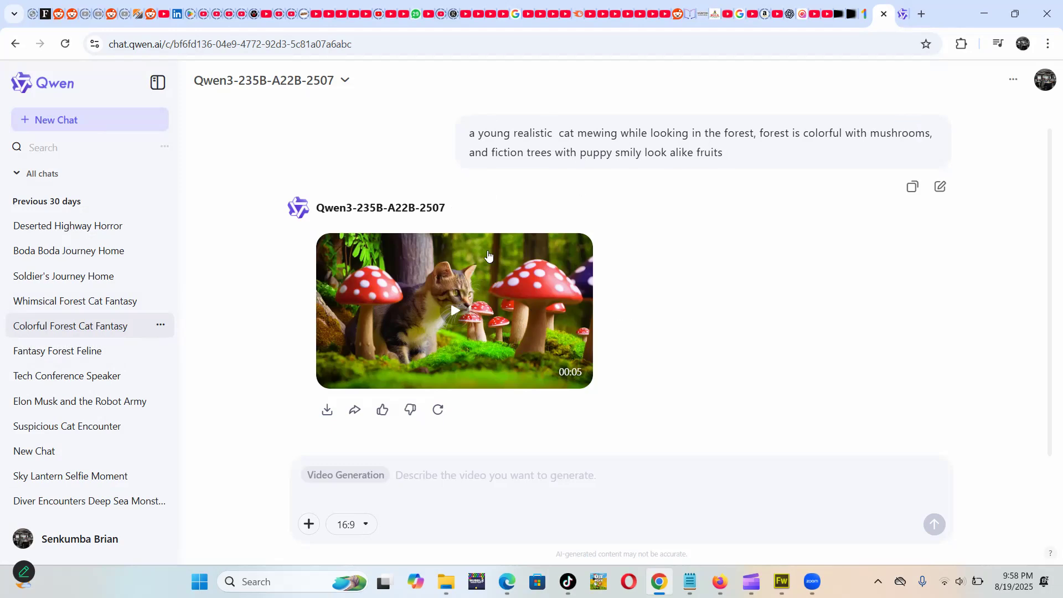
left_click(457, 310)
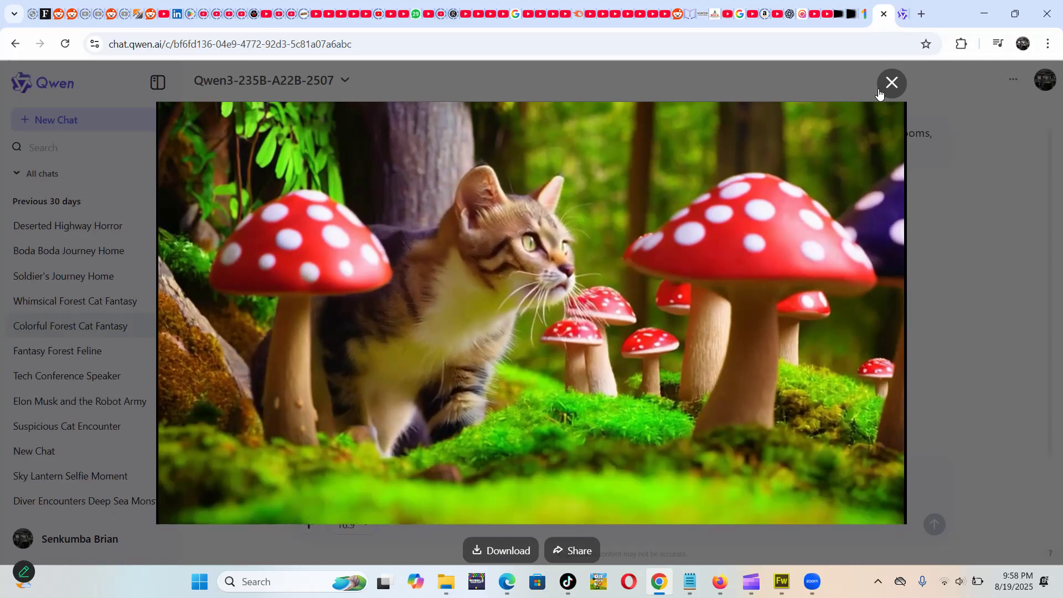
left_click(888, 84)
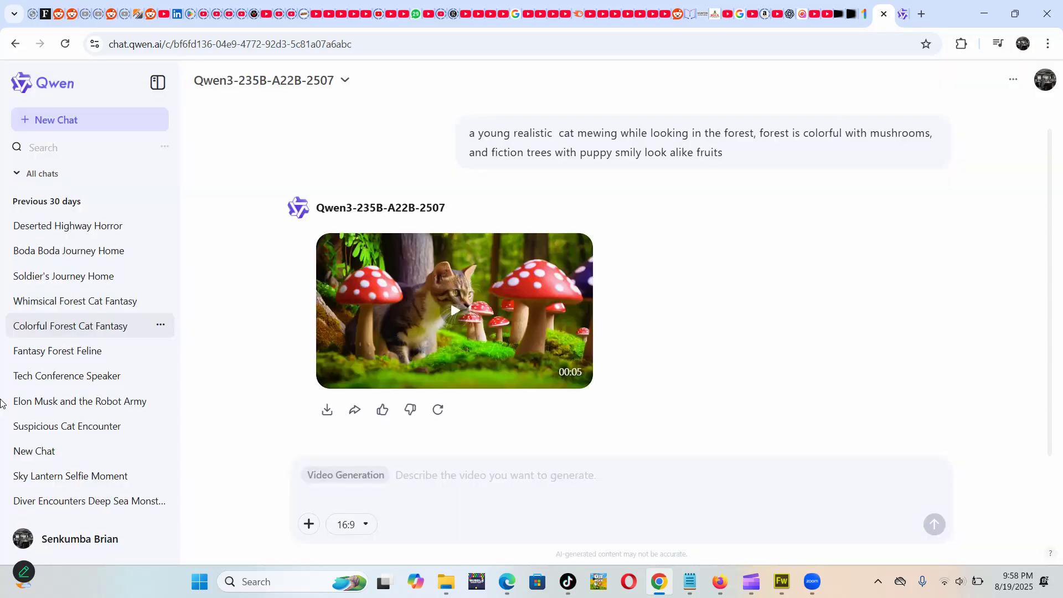
Step: Open the "Fantasy Forest Feline" chat, and play and close its video of the young fat cat
left_click(54, 351)
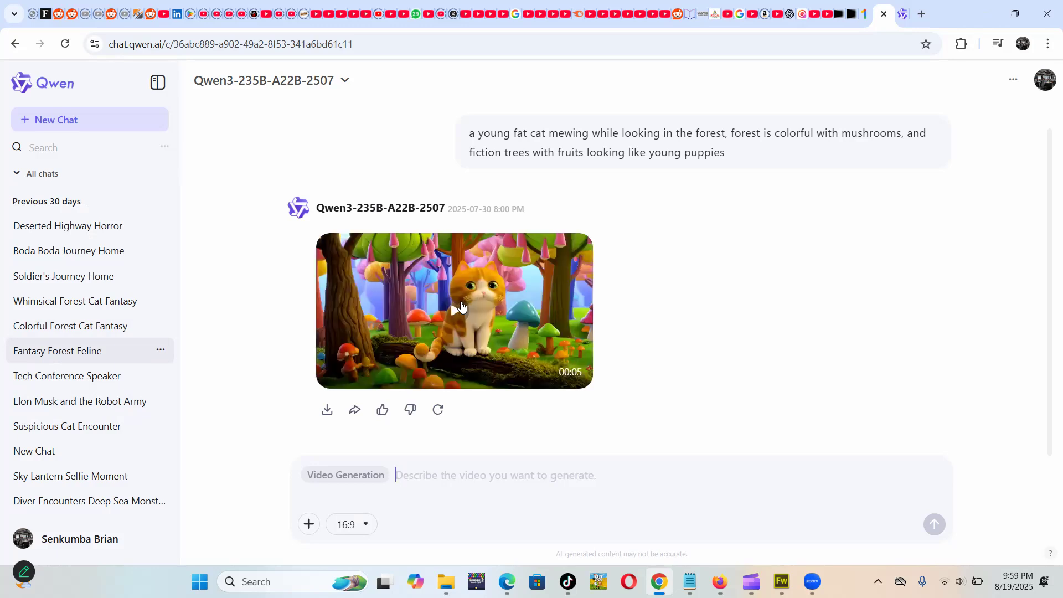
left_click(454, 315)
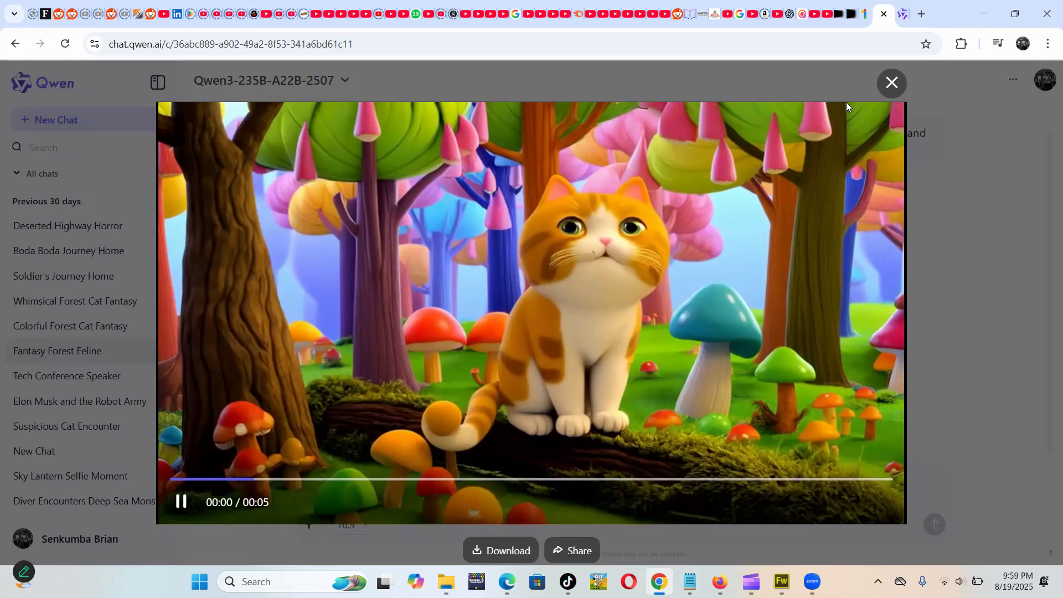
left_click(889, 83)
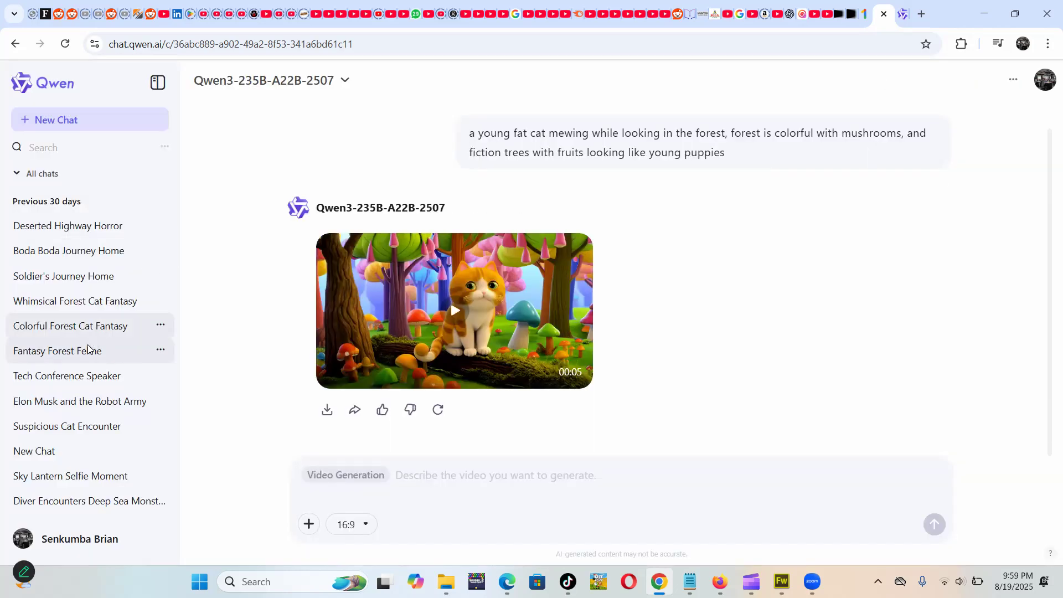
Step: Check the progress of the cat driving video in Qwen and switch to the Google Flow about page
scroll(81, 412, "down", 1)
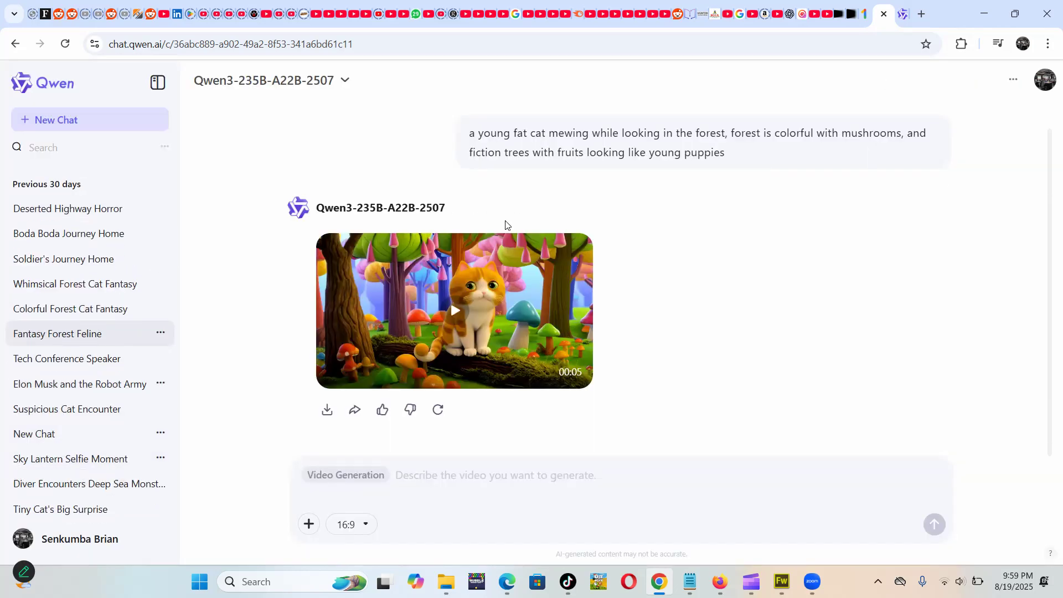
left_click(903, 13)
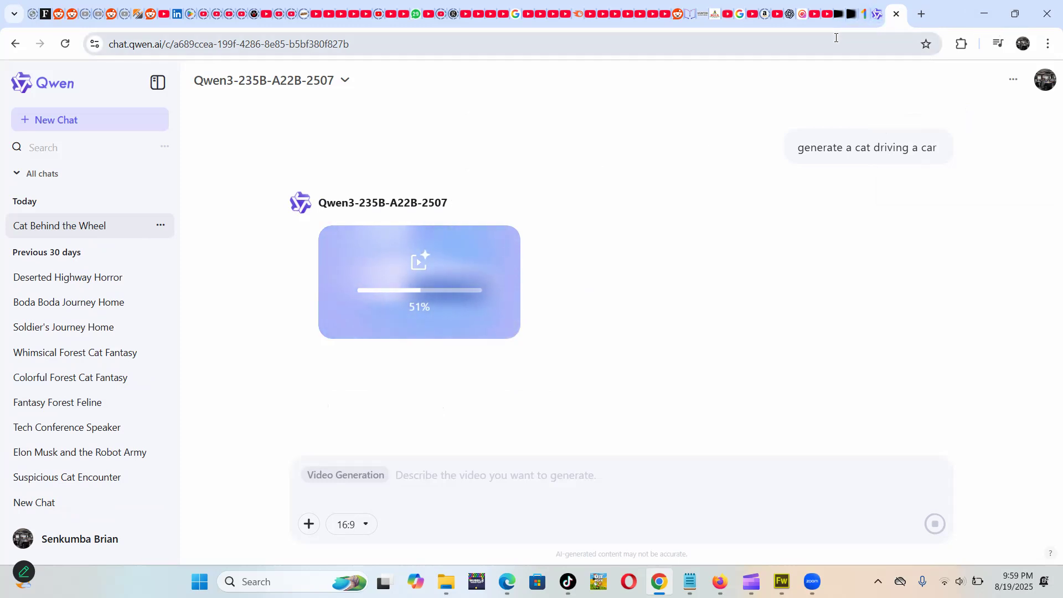
mouse_move(849, 20)
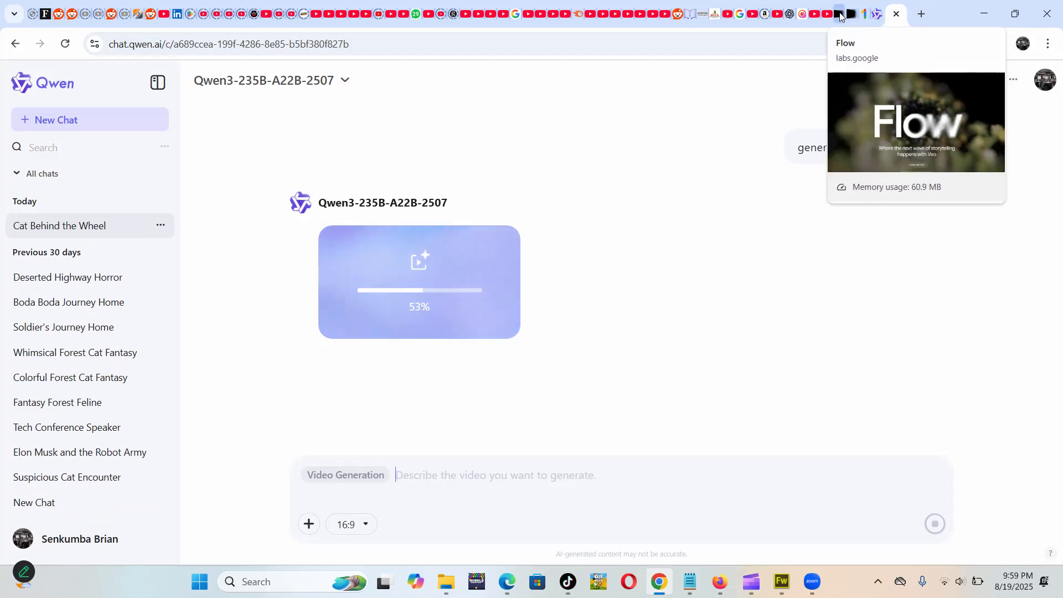
left_click(841, 15)
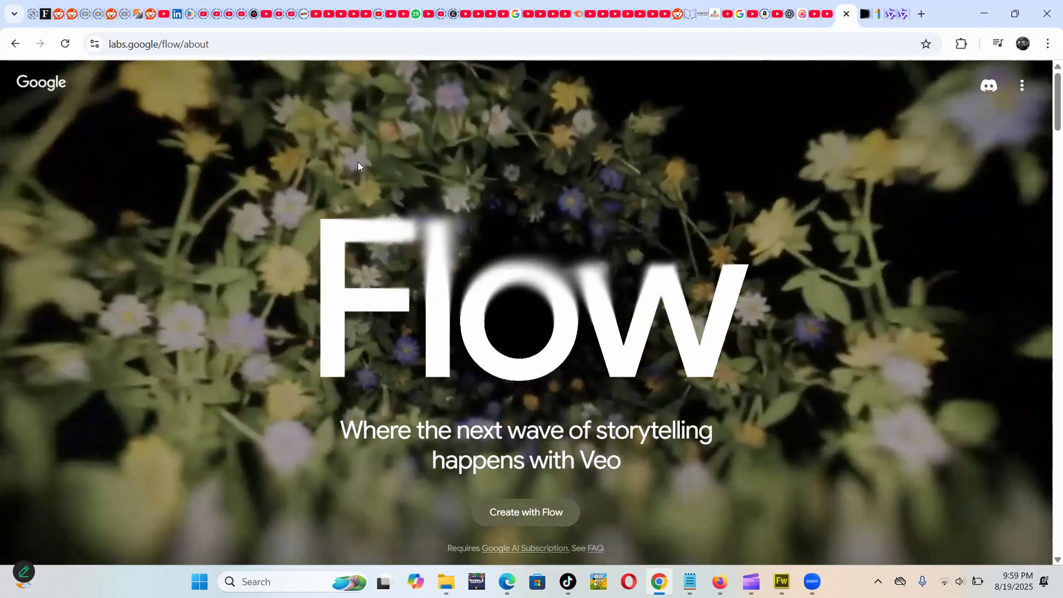
left_click(130, 44)
triple_click(130, 45)
right_click(129, 45)
left_click(187, 175)
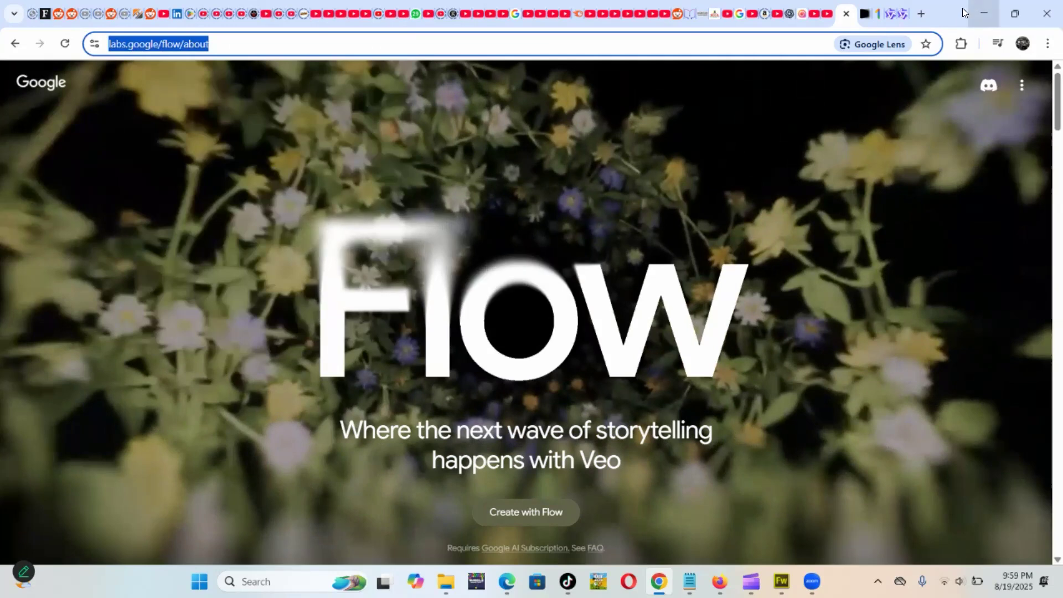
left_click(925, 14)
type("g")
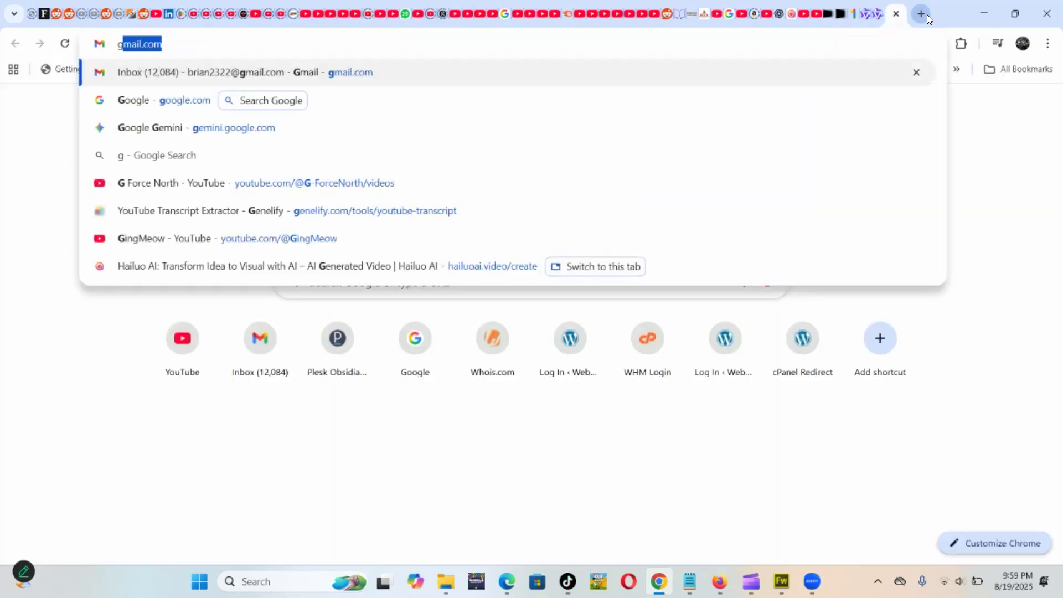
key("Return")
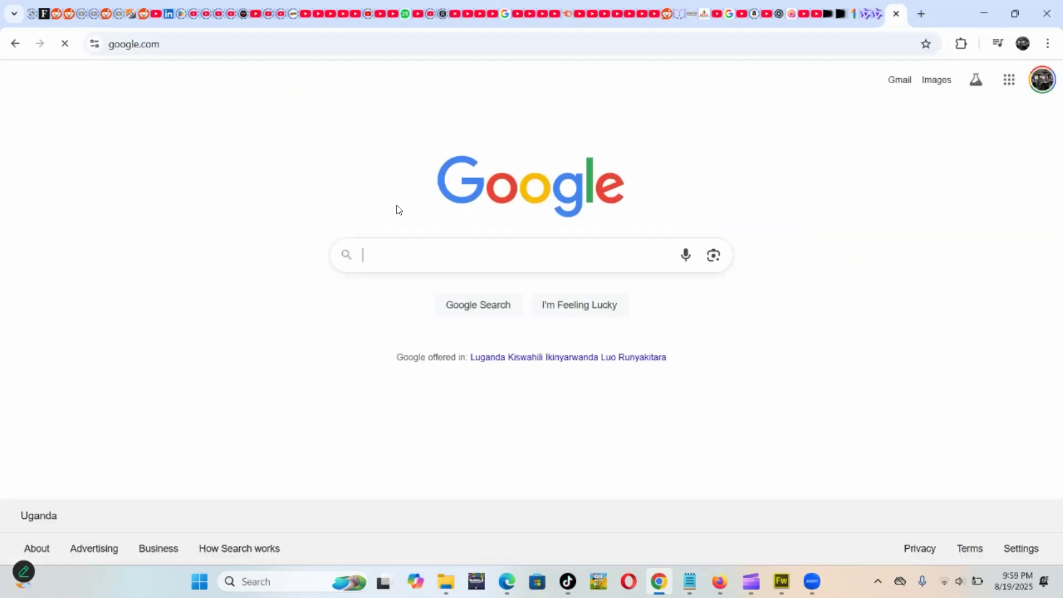
key("ctrl+v")
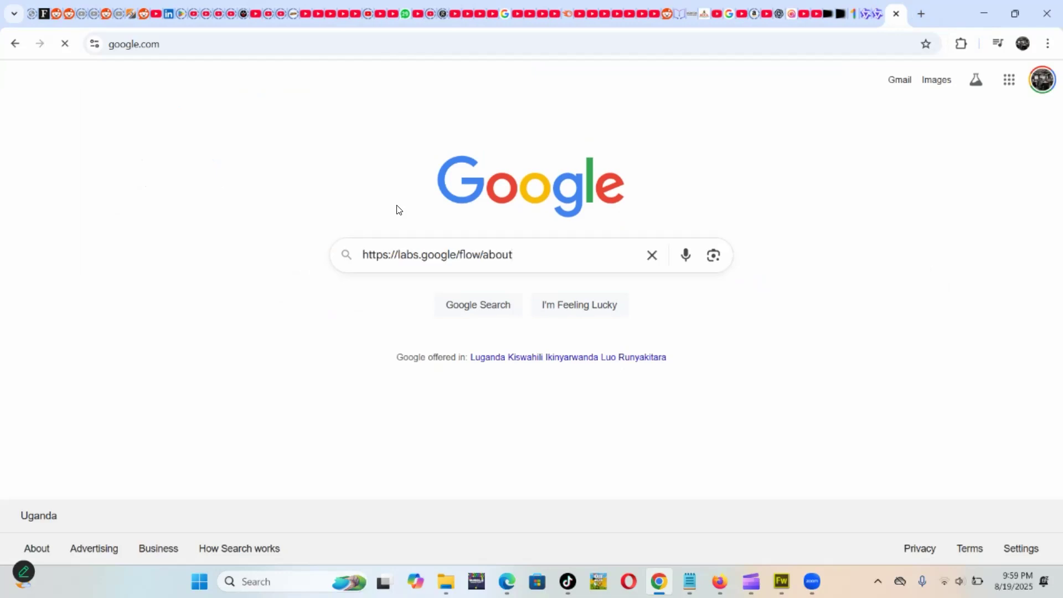
key("Return")
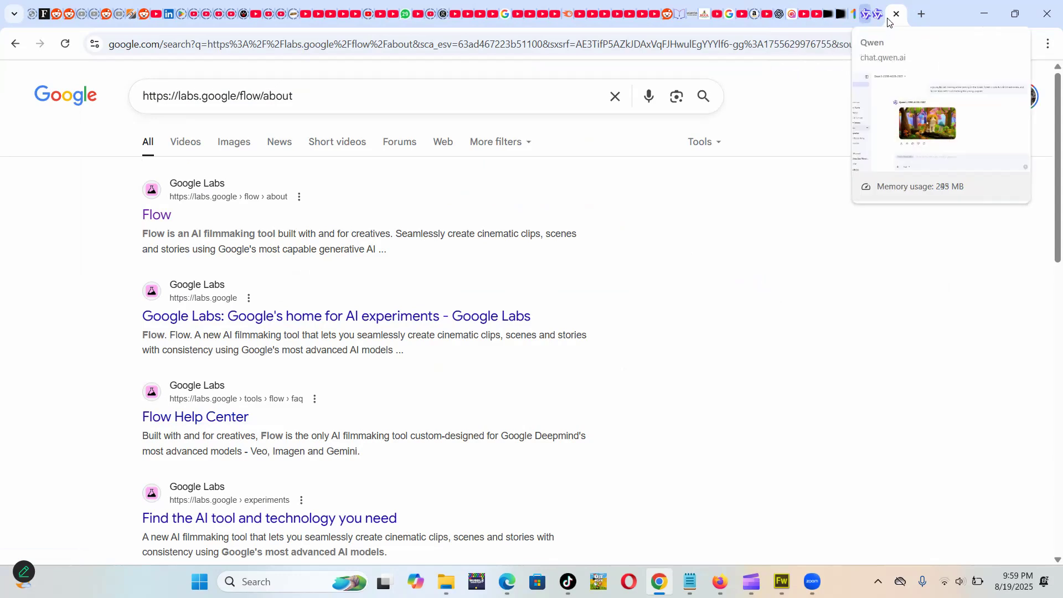
Step: Show the Flow projects page and switch to the downloads folder in File Explorer
left_click(840, 14)
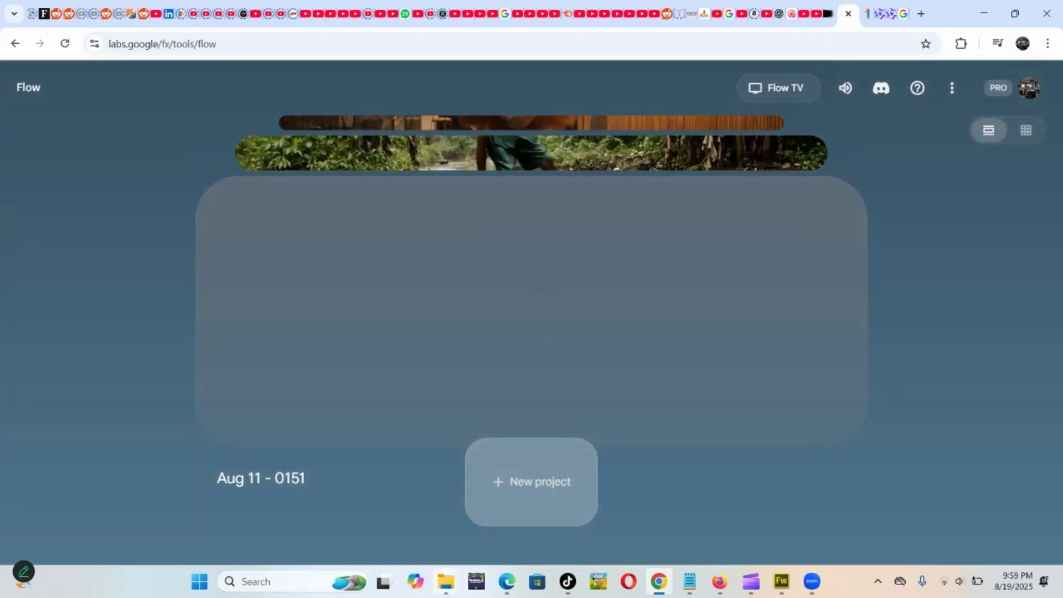
mouse_move(446, 582)
left_click(489, 486)
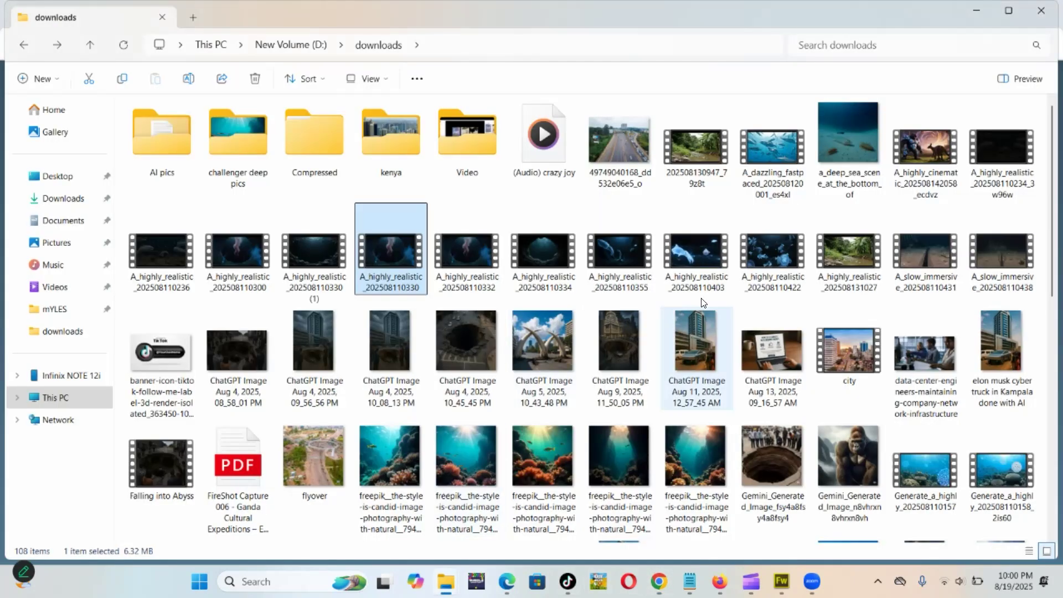
Step: Point out the "A_highly_realistic" videos and the "A_dazzling_fastpaced" video in the downloads folder by selecting them one after another
left_click(778, 257)
left_click(710, 259)
left_click(637, 259)
left_click(548, 257)
left_click(468, 258)
left_click(390, 258)
left_click(315, 259)
left_click(166, 261)
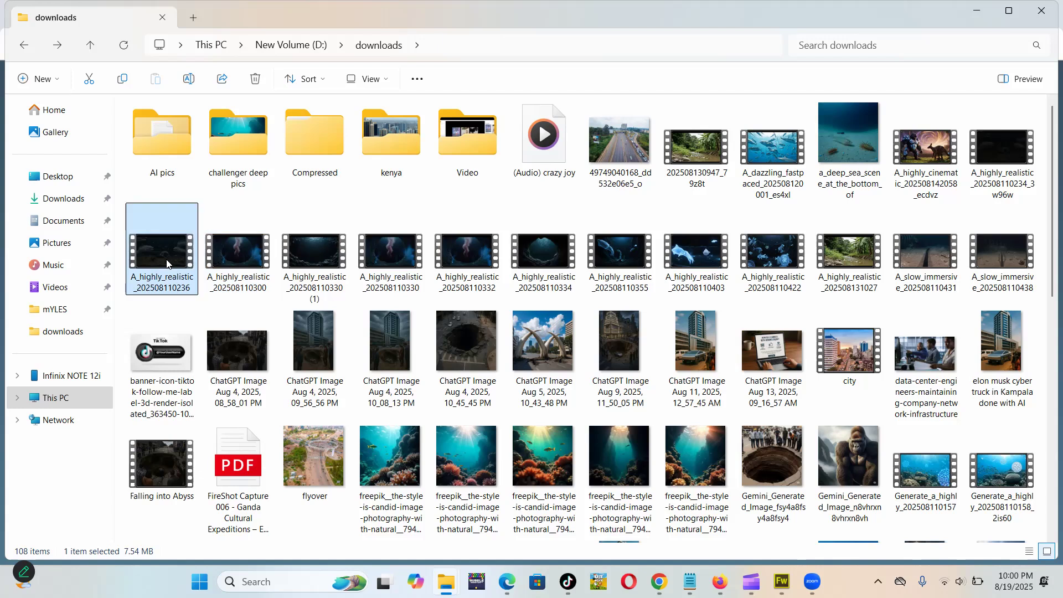
left_click(1009, 163)
left_click(776, 158)
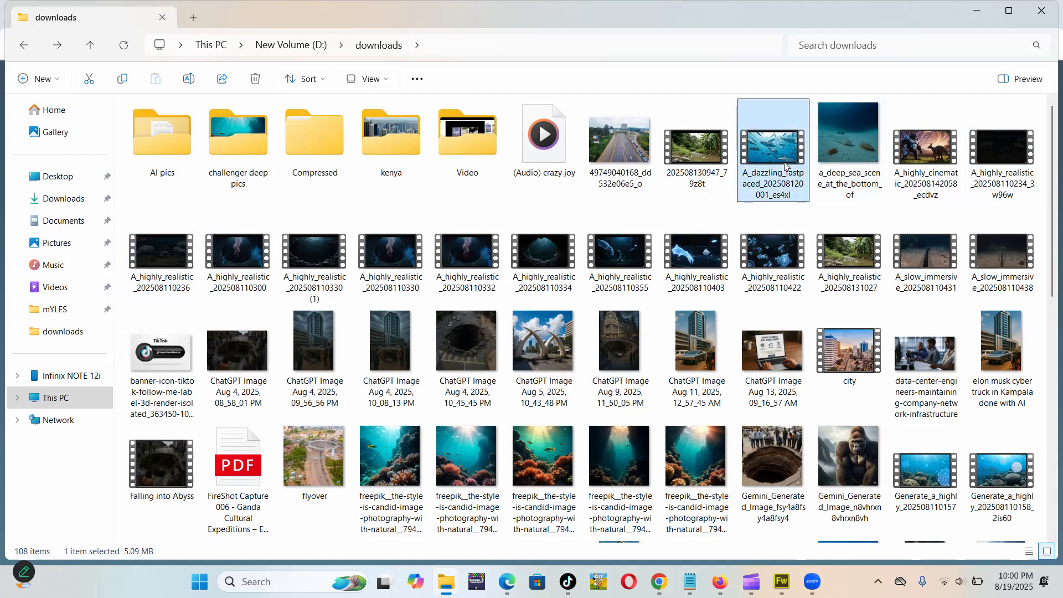
left_click(779, 265)
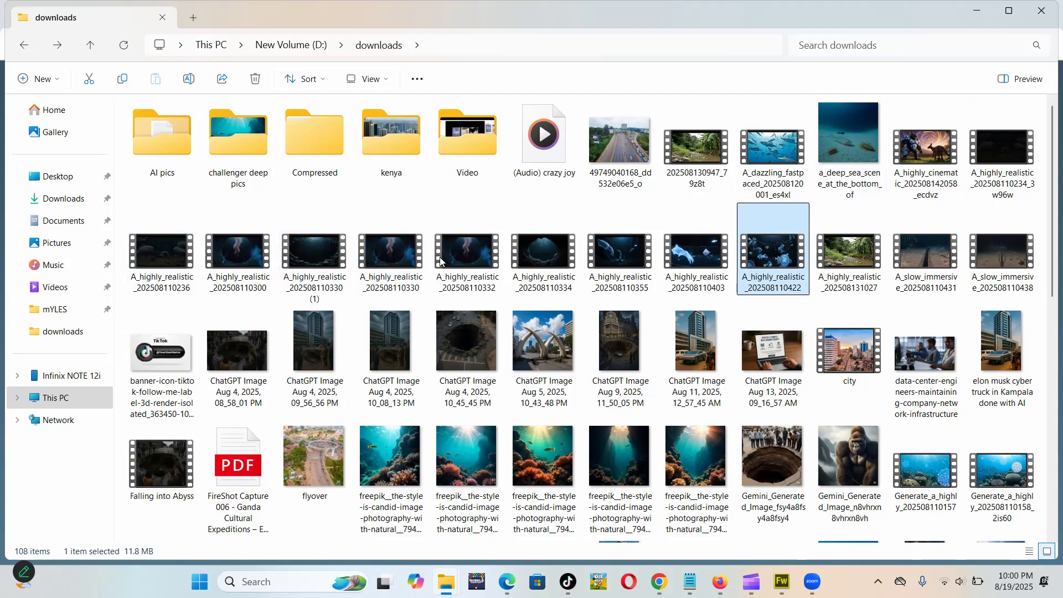
left_click(999, 163)
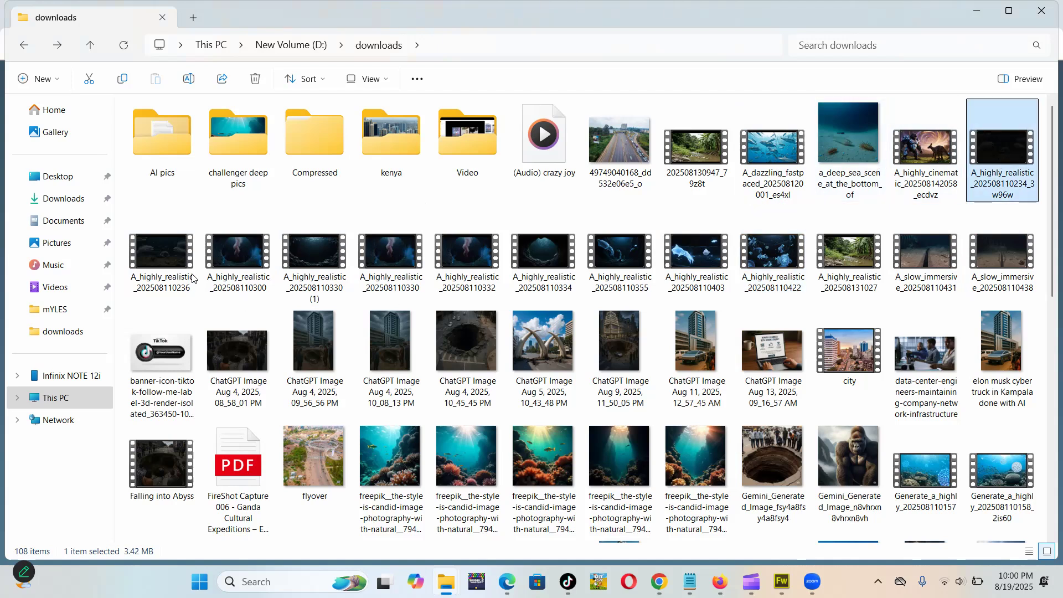
scroll(584, 323, "down", 4)
scroll(584, 324, "up", 1)
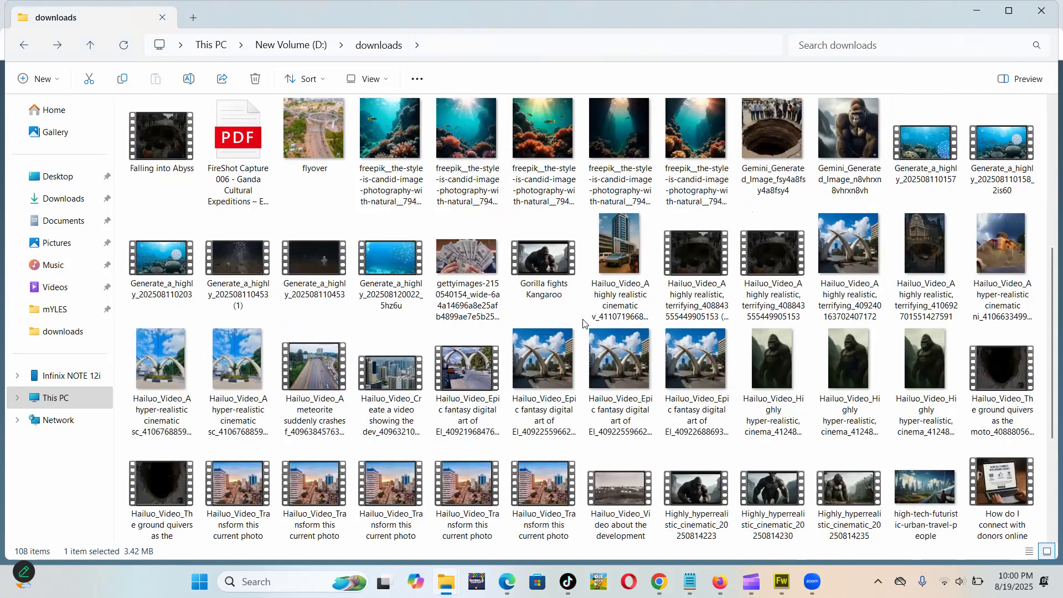
scroll(583, 324, "up", 3)
scroll(584, 324, "down", 3)
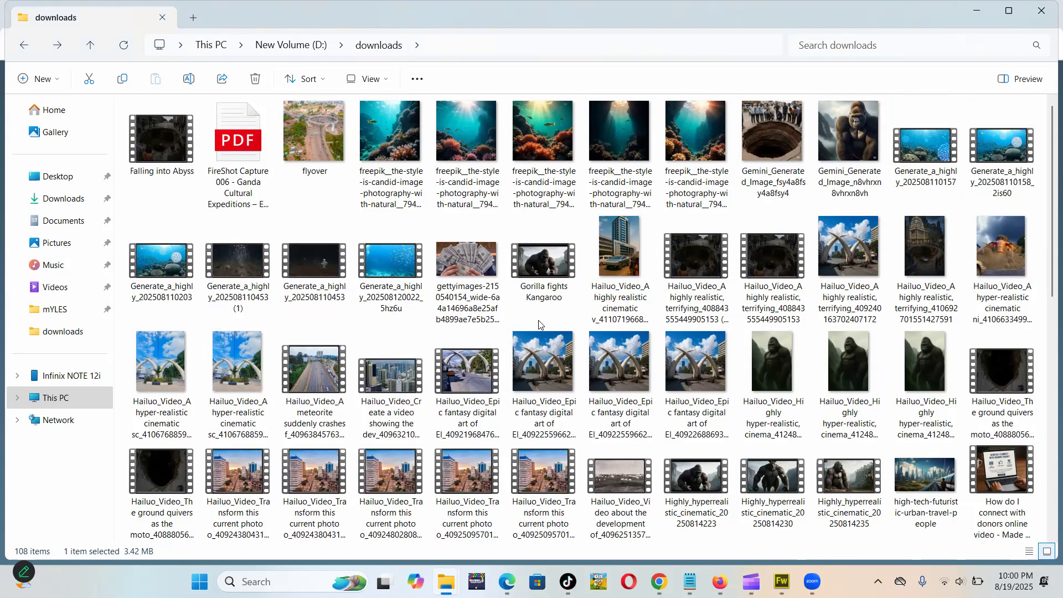
left_click(380, 269)
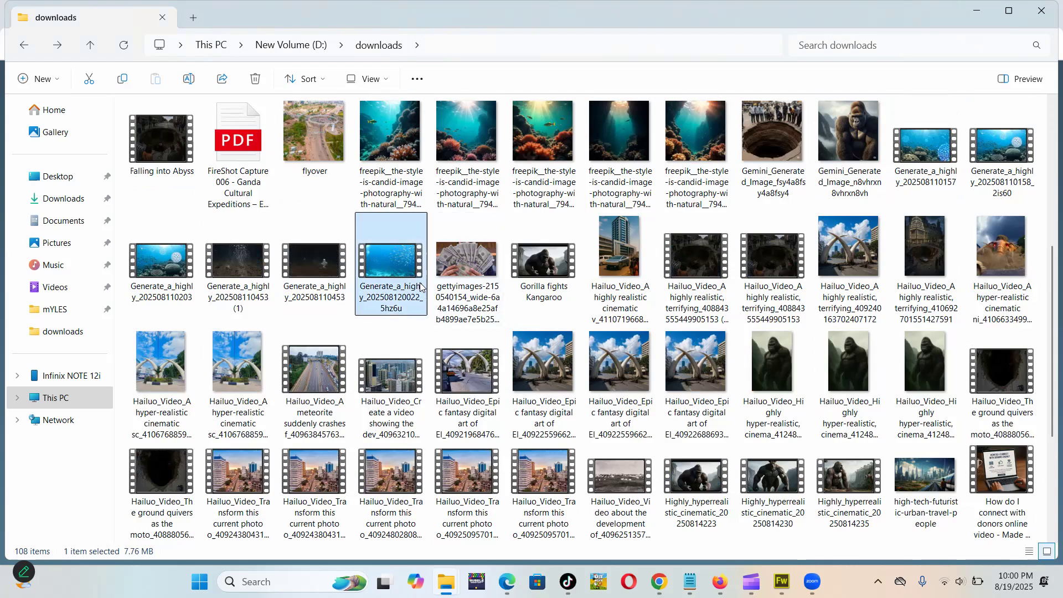
double_click(938, 167)
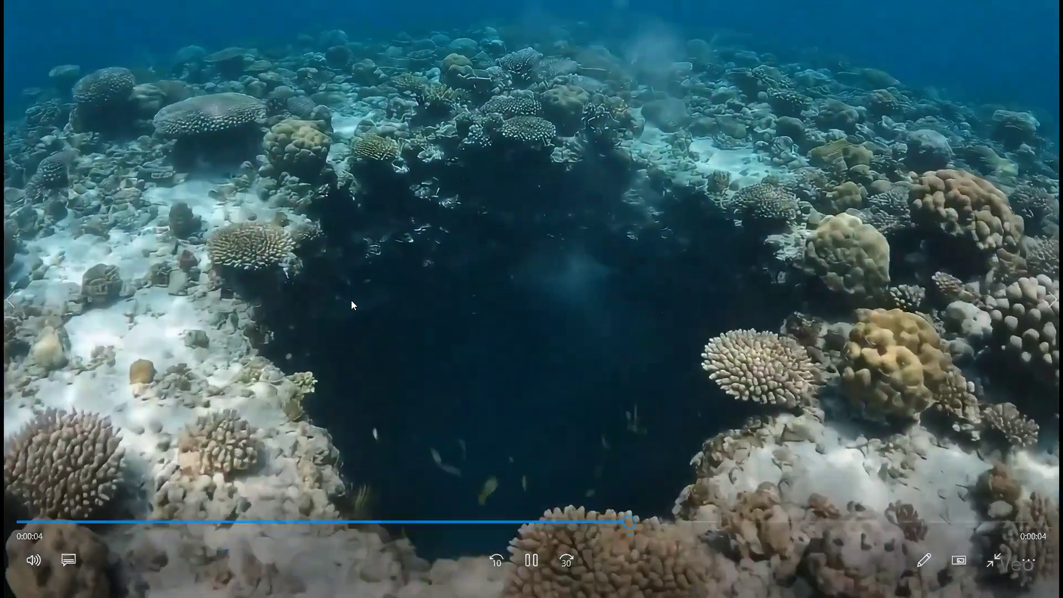
key("Escape")
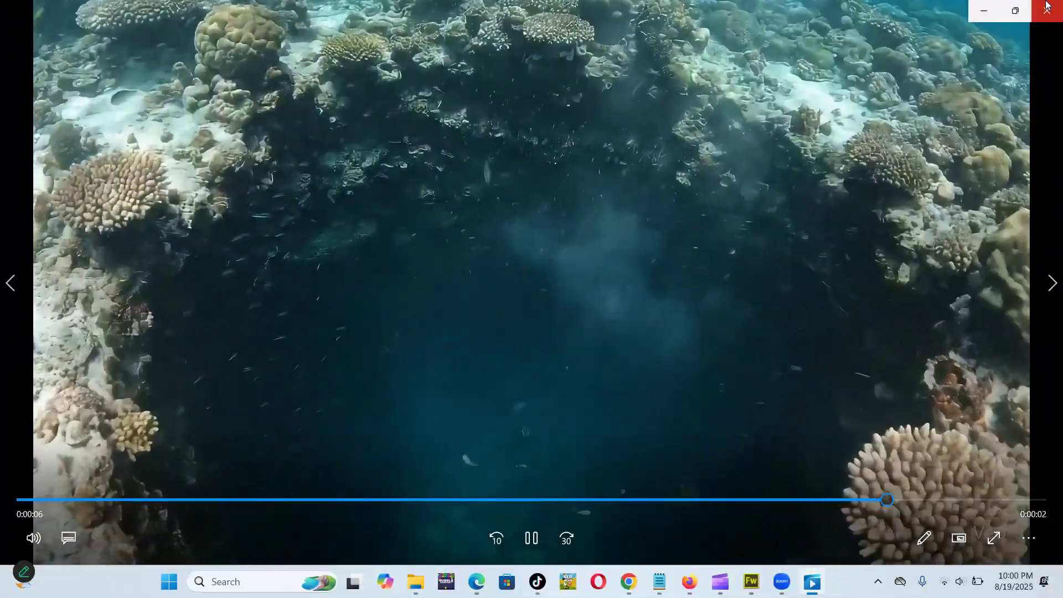
left_click(1047, 7)
double_click(1001, 138)
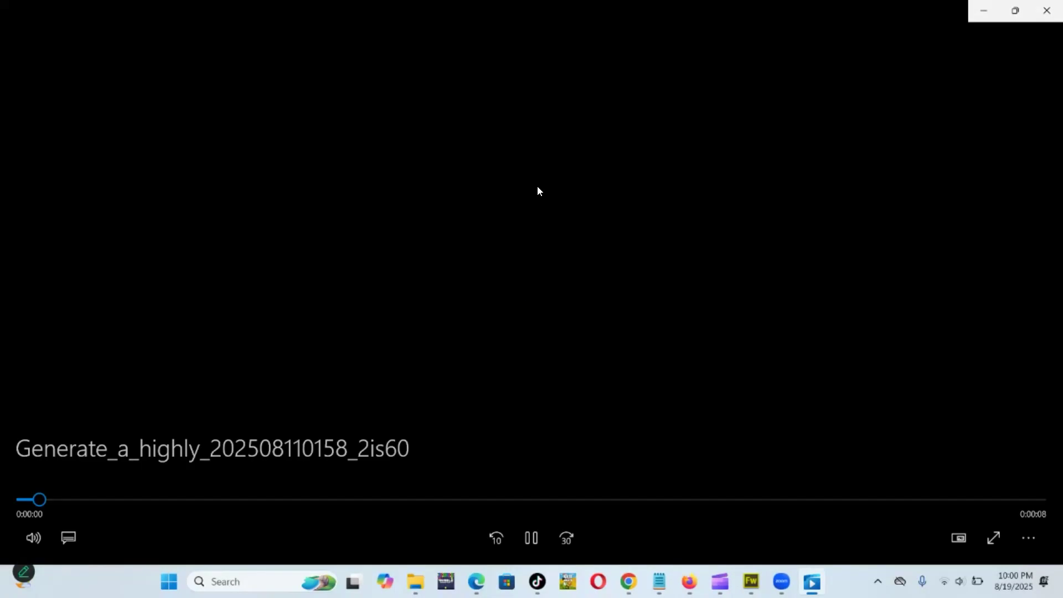
double_click(538, 187)
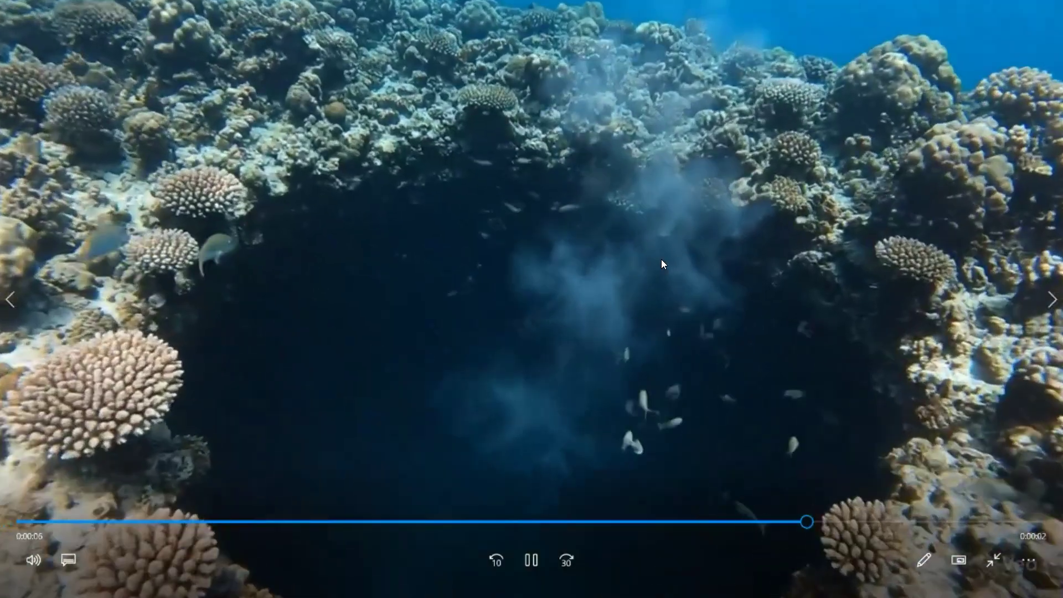
double_click(662, 259)
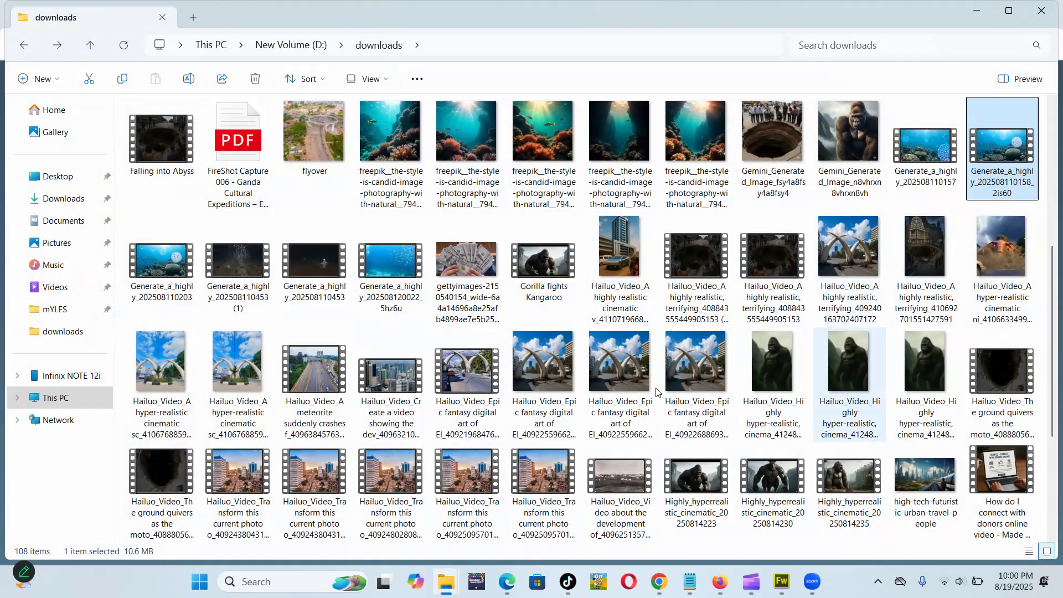
scroll(657, 392, "up", 5)
left_click(767, 234)
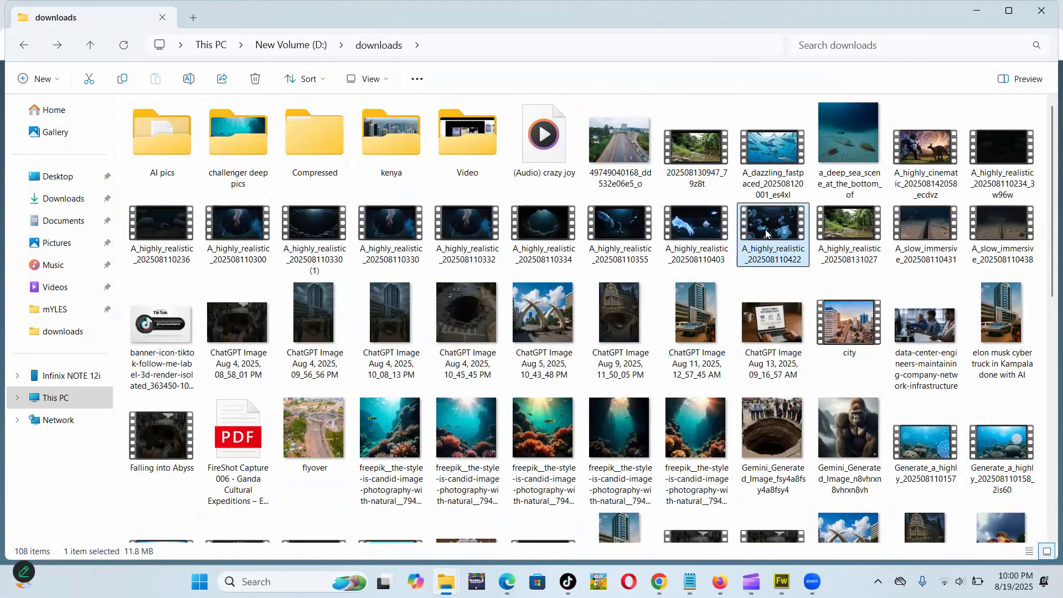
left_click(643, 235)
left_click(469, 245)
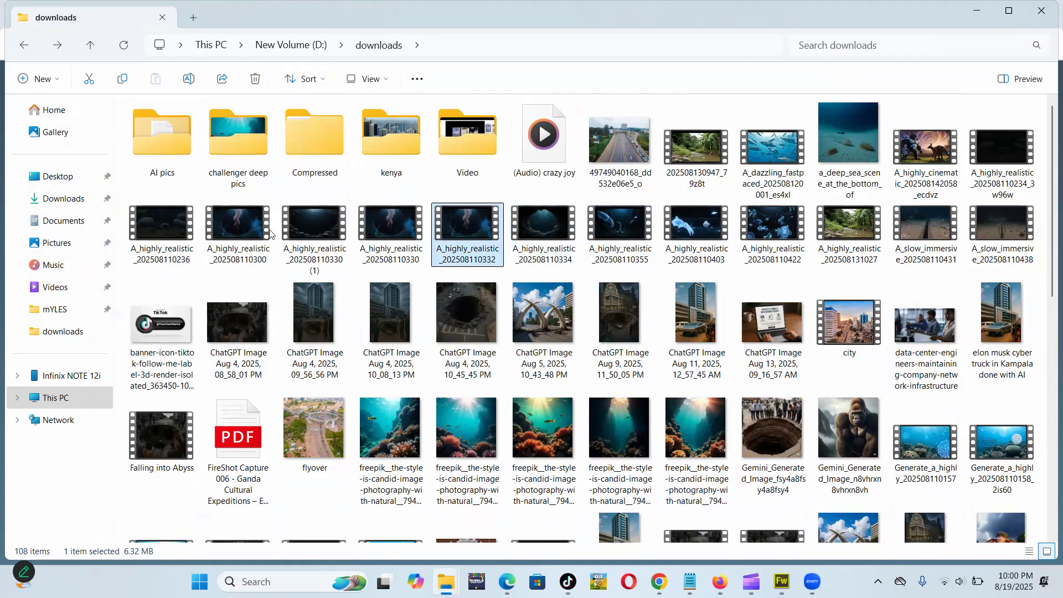
double_click(239, 225)
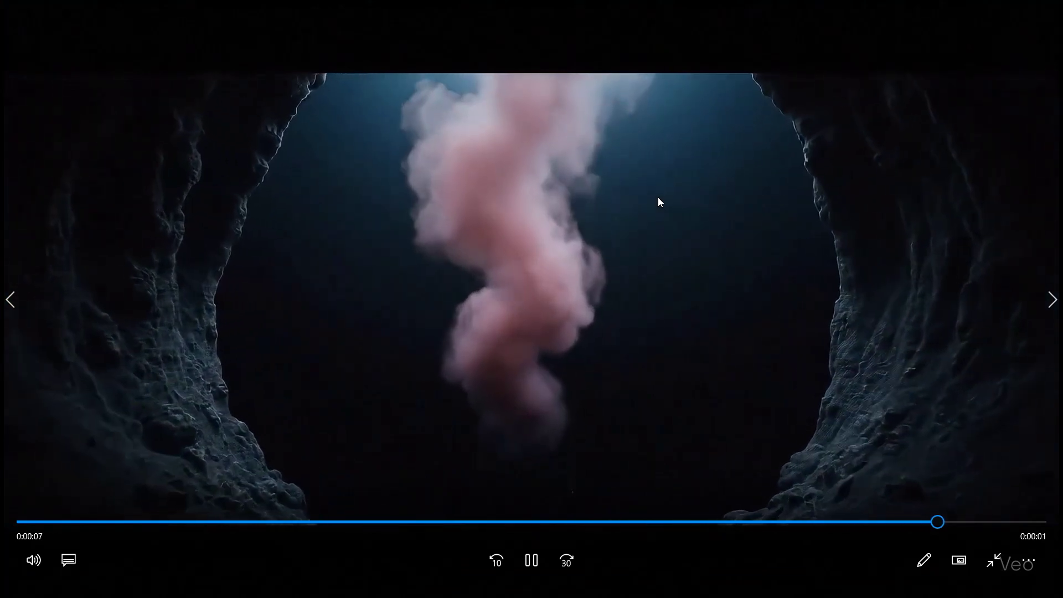
left_click(1048, 10)
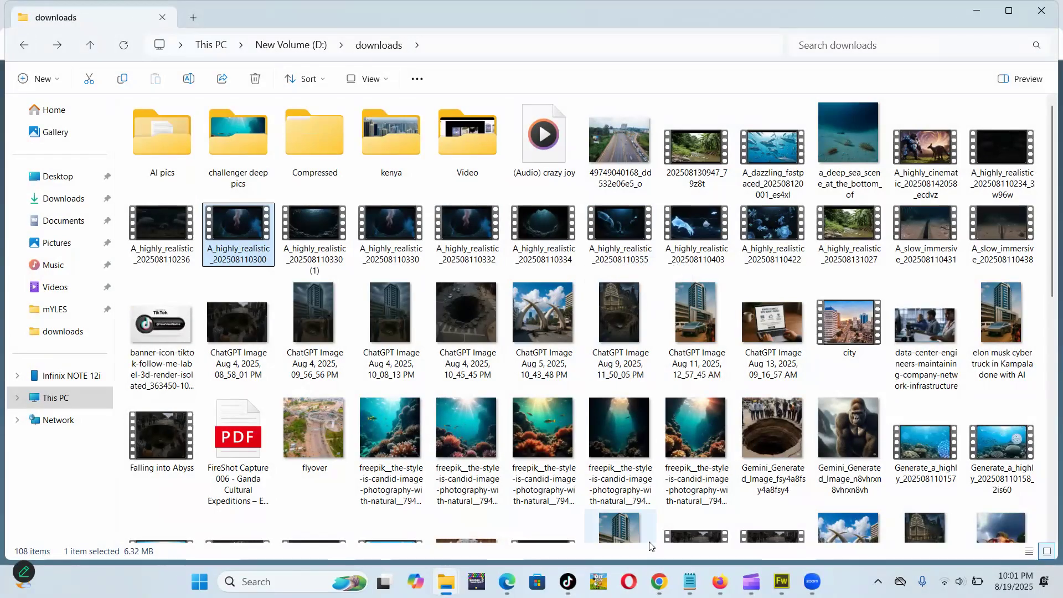
mouse_move(659, 582)
left_click(659, 512)
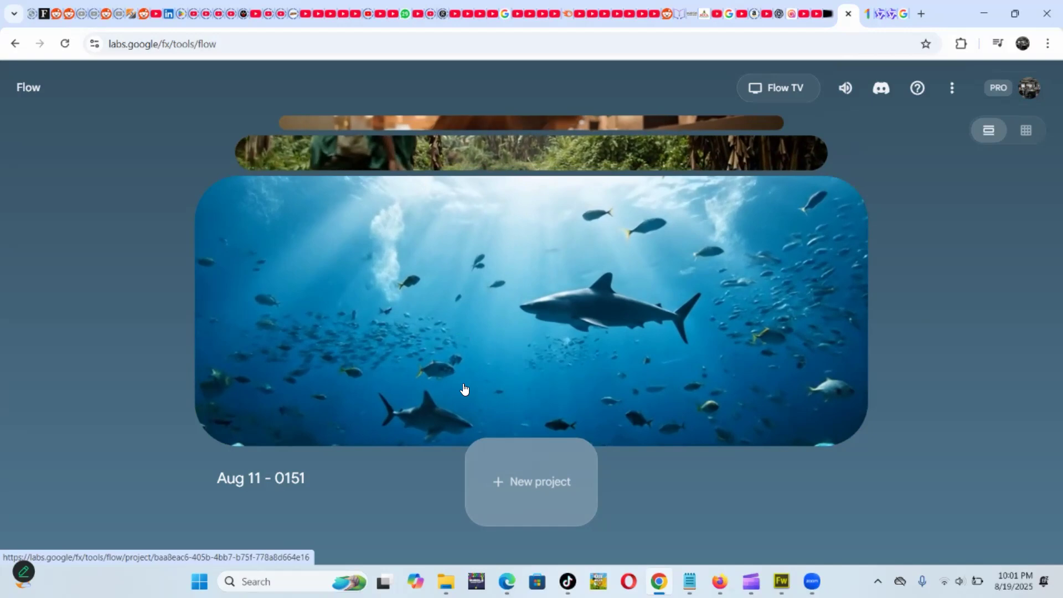
mouse_move(446, 582)
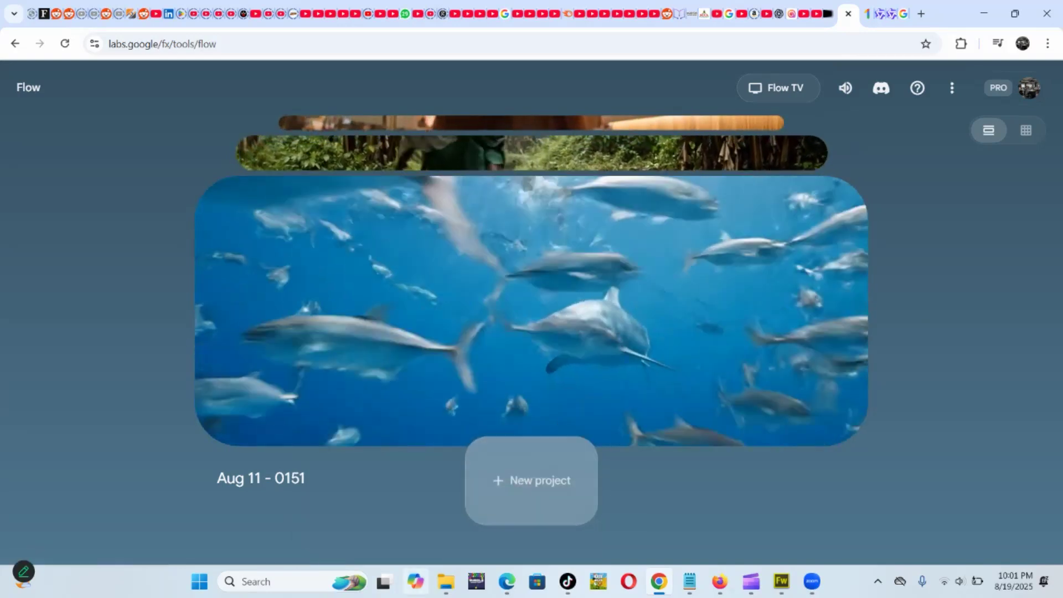
left_click(491, 521)
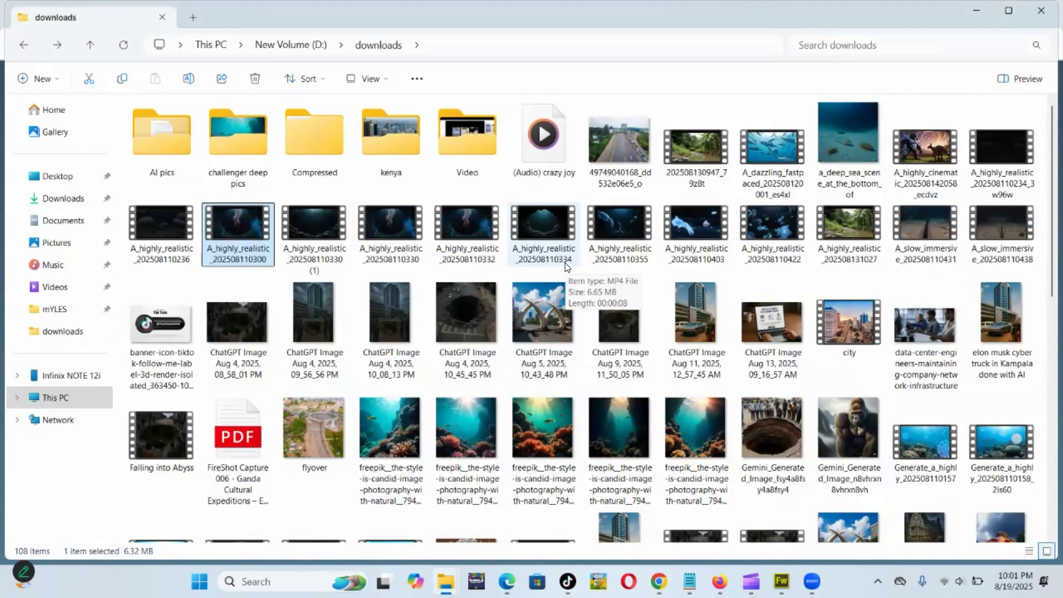
left_click(547, 245)
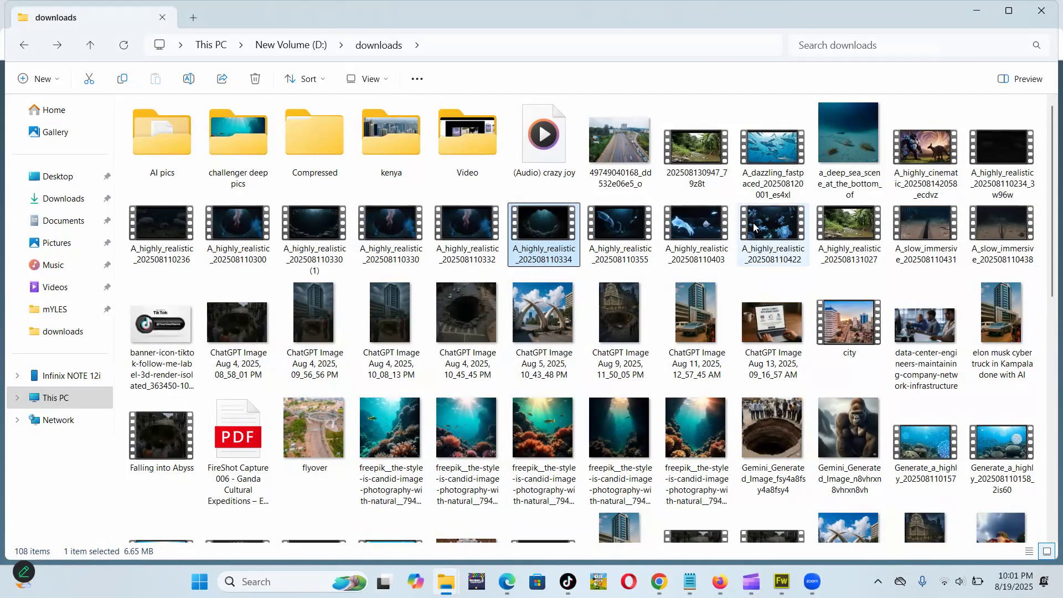
Step: Switch to Chrome, show the Google One AI credits prices starting with the 2,500 credits offer, and return to Flow
mouse_move(658, 581)
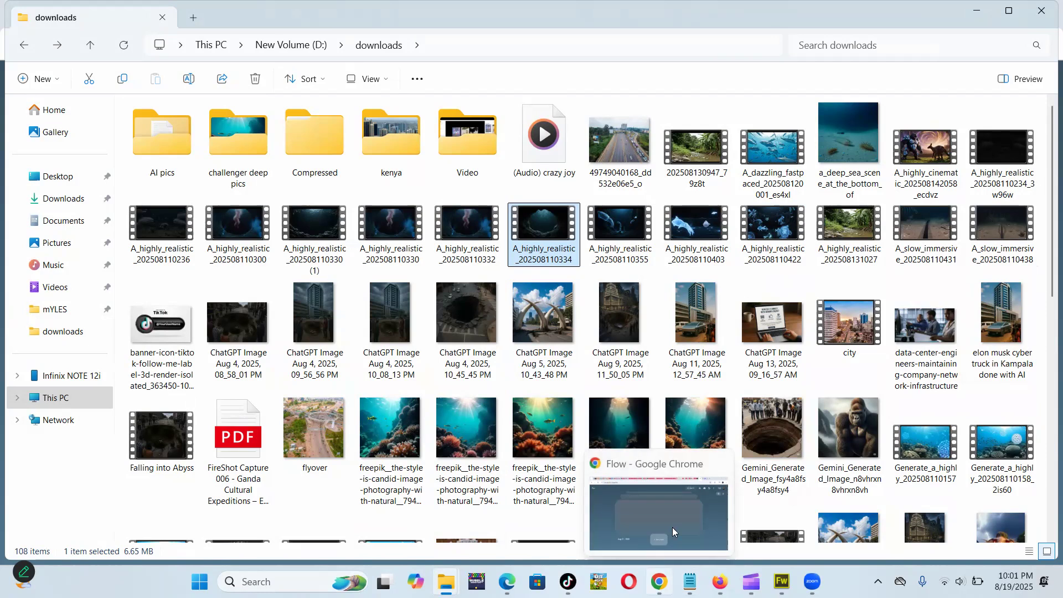
left_click(673, 522)
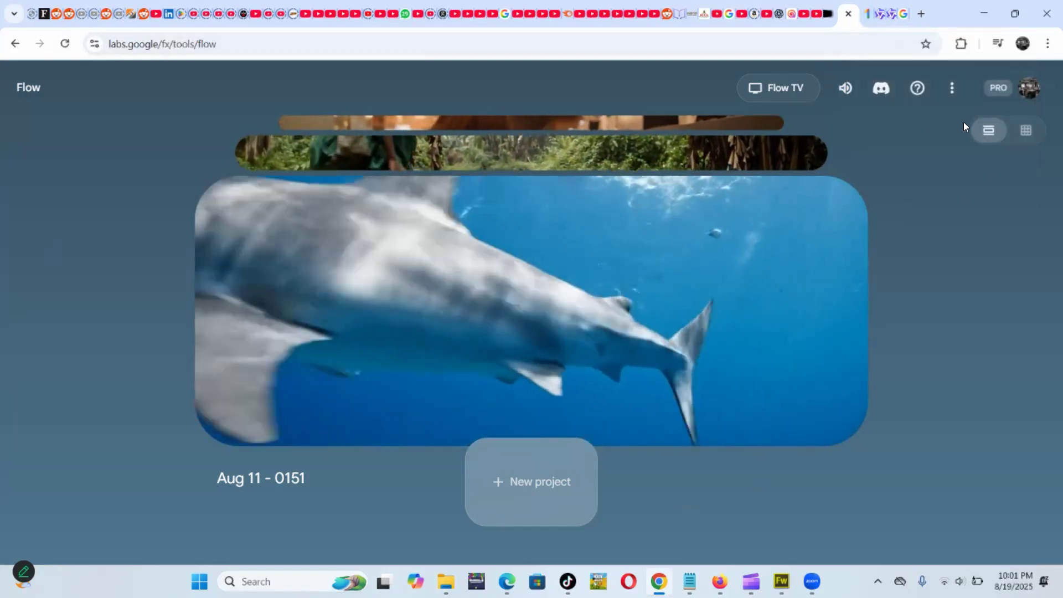
left_click(867, 15)
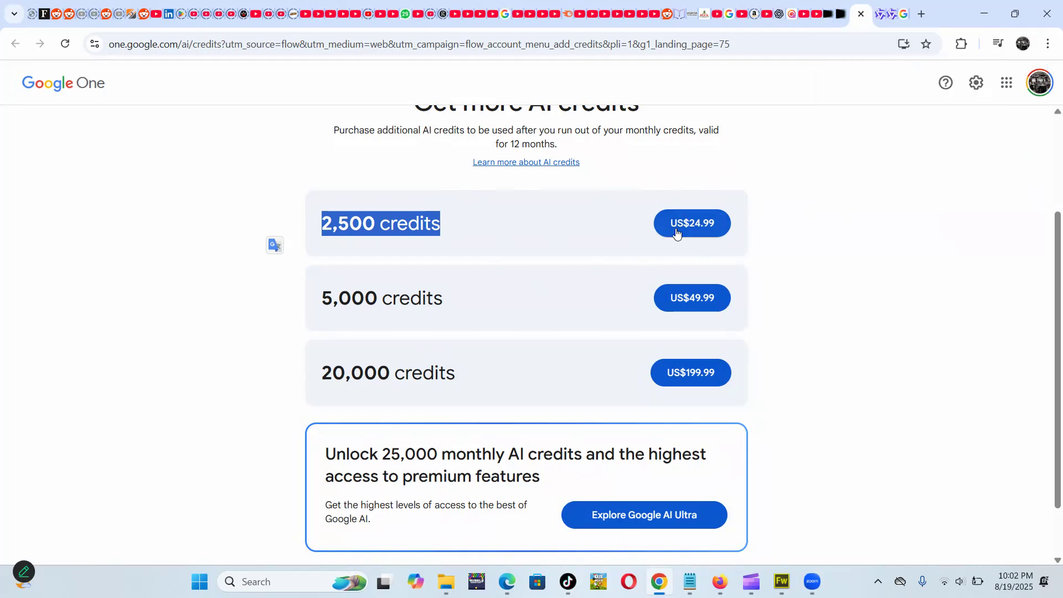
left_click(841, 19)
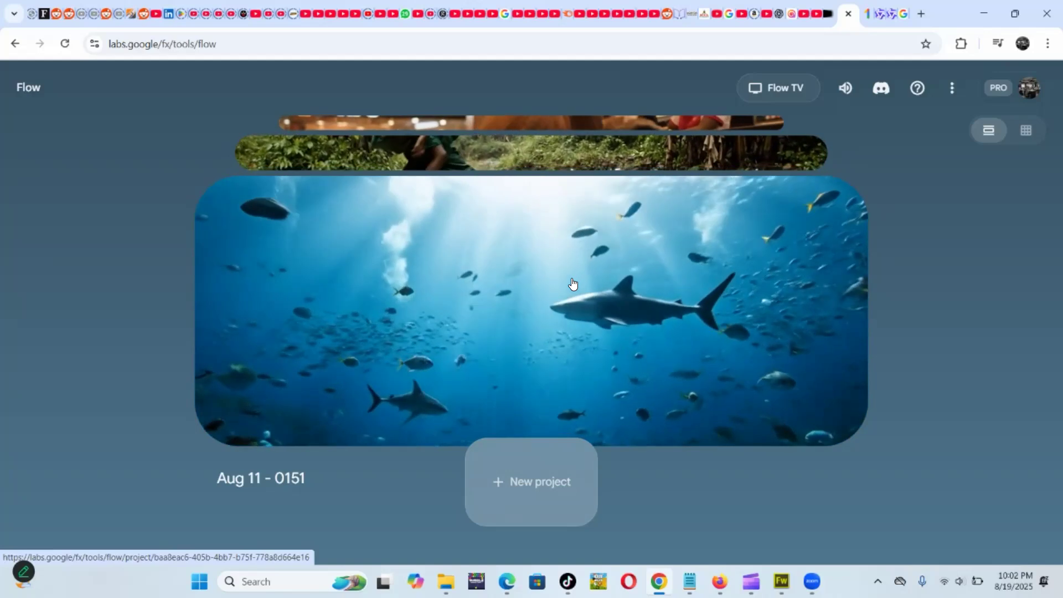
Step: Browse the Flow projects and bring the "Aug 15 - 14:23" orangutan project into focus
scroll(692, 306, "up", 4)
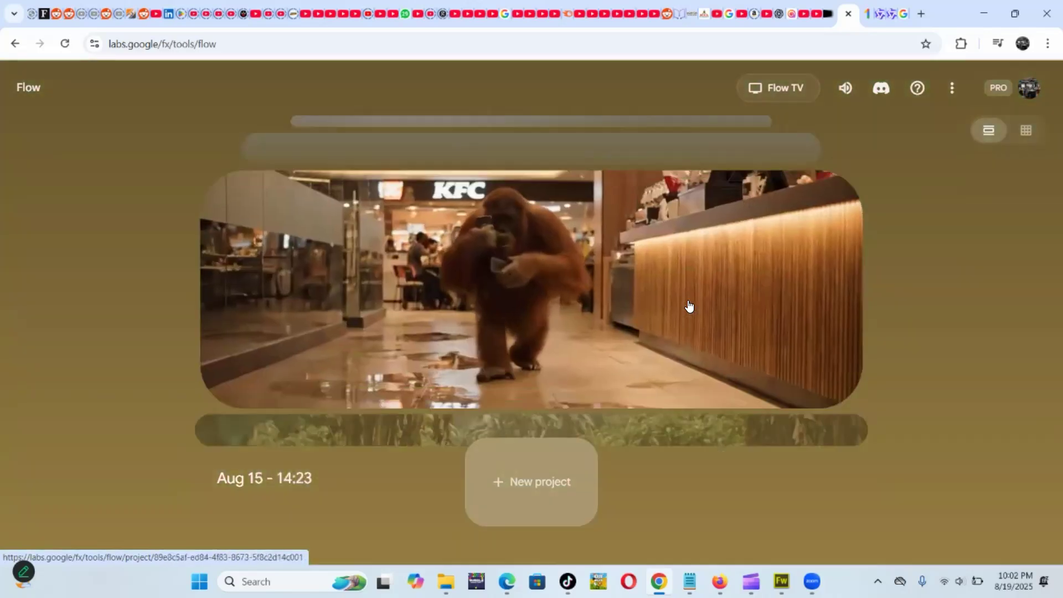
scroll(682, 307, "down", 5)
scroll(682, 307, "up", 5)
scroll(681, 307, "down", 1)
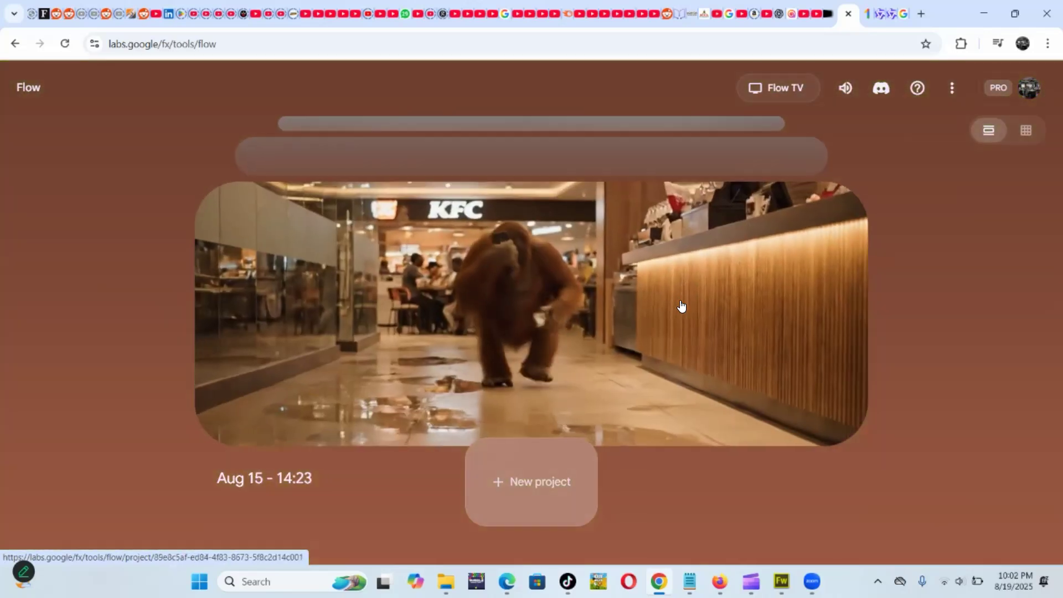
scroll(682, 307, "down", 1)
scroll(682, 307, "up", 1)
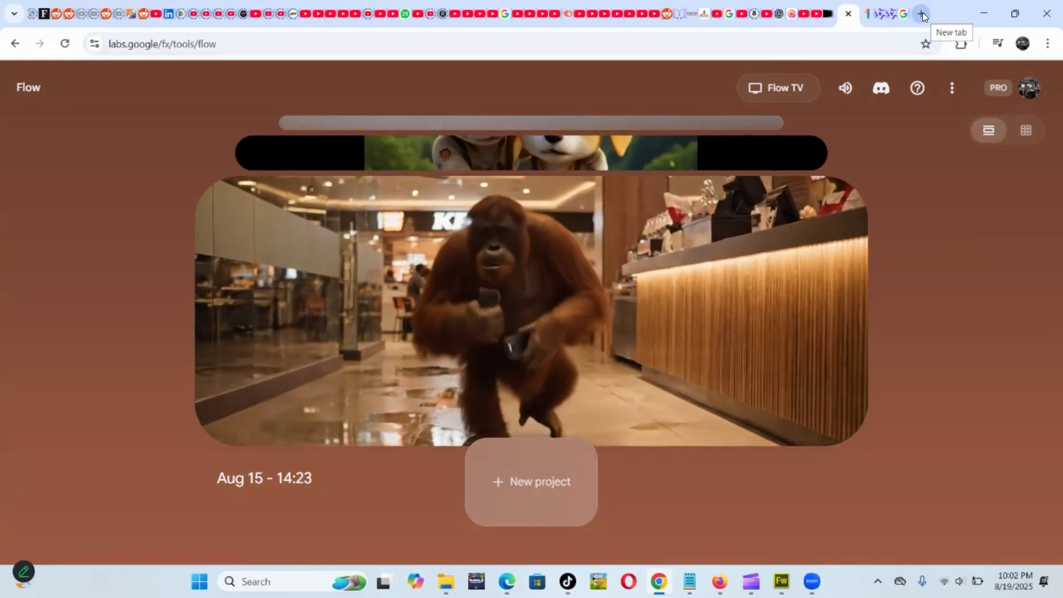
Step: Open the webvator YouTube channel in a new browser tab and look over its home page
left_click(923, 13)
type("you")
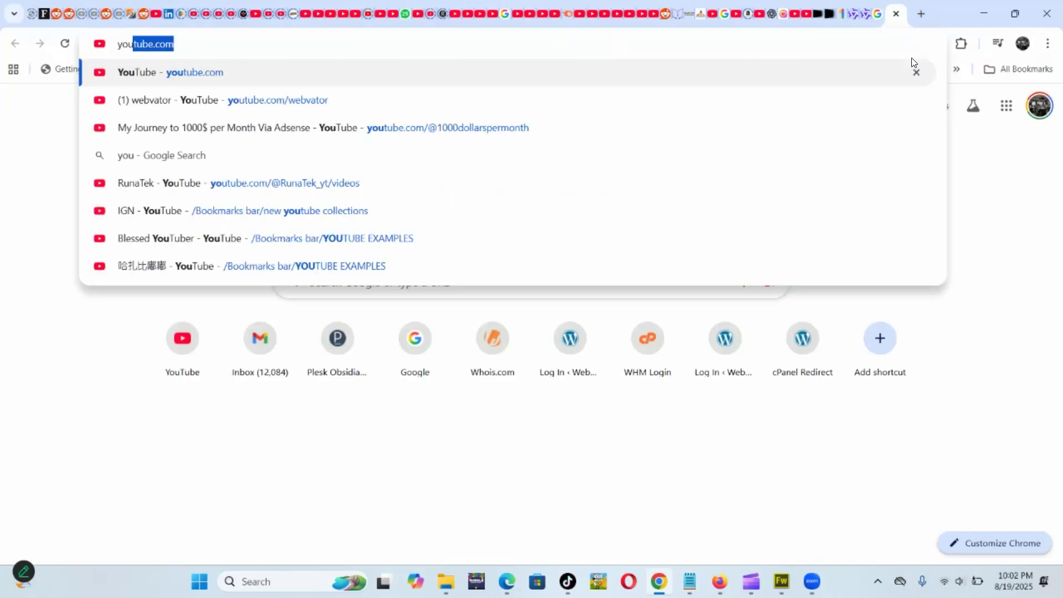
key("Down")
key("Return")
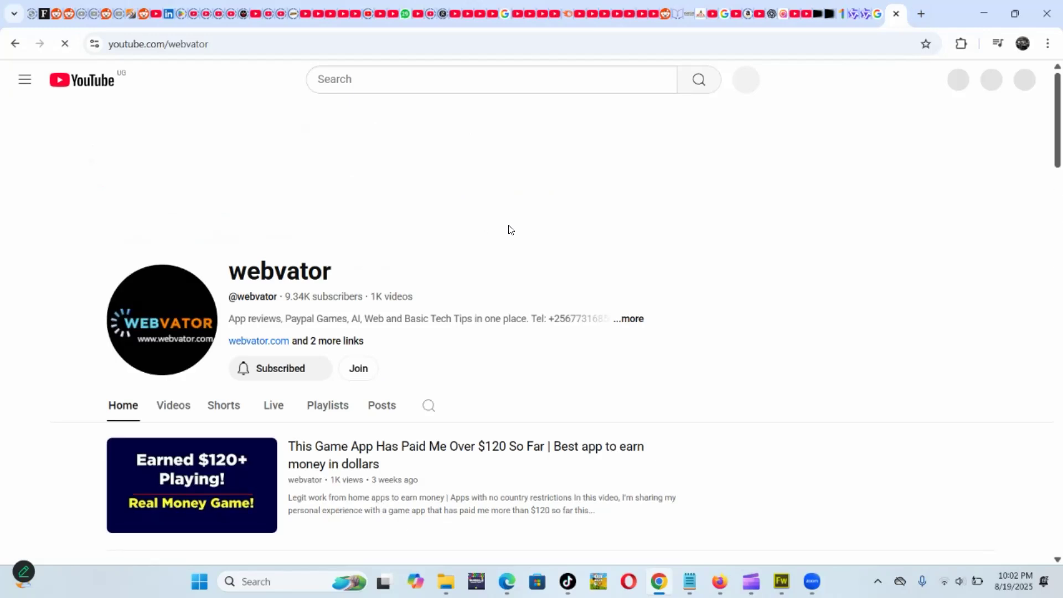
scroll(508, 231, "down", 6)
scroll(360, 277, "up", 4)
scroll(195, 377, "down", 3)
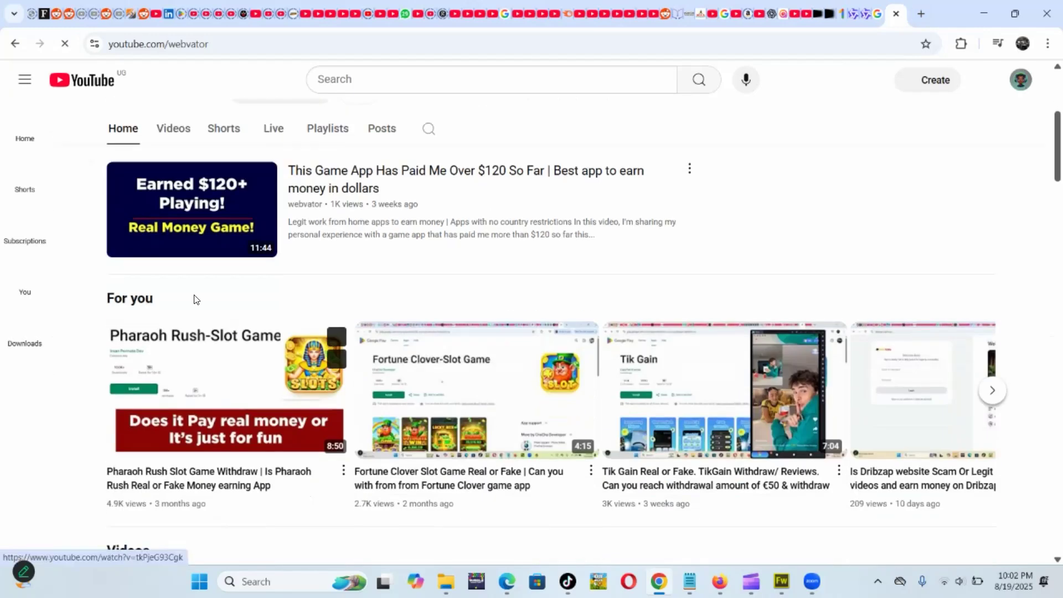
Step: Show the webvator channel's videos and its created playlists
left_click(173, 129)
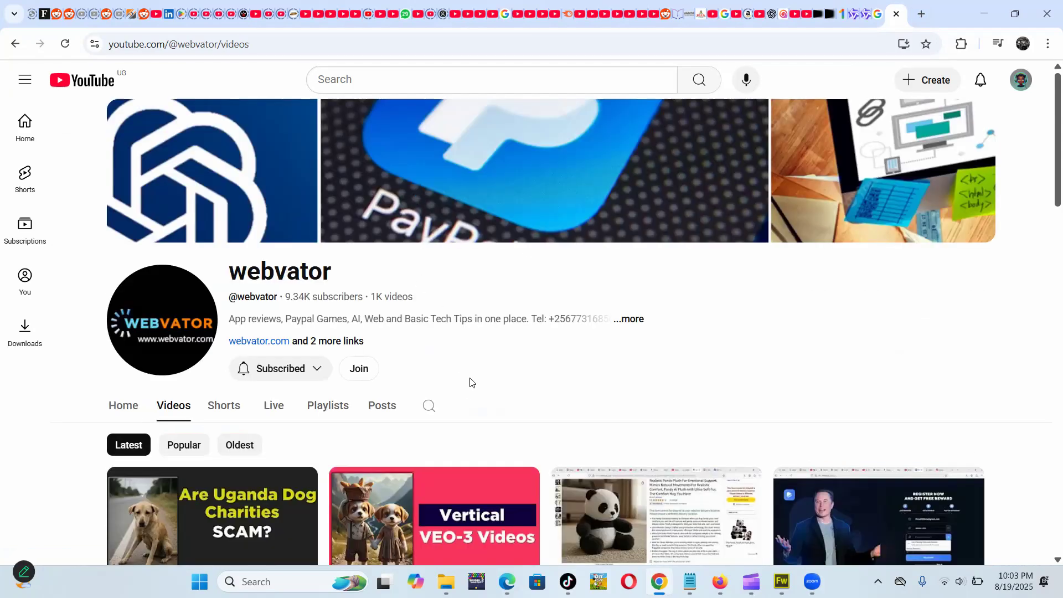
scroll(269, 410, "down", 1)
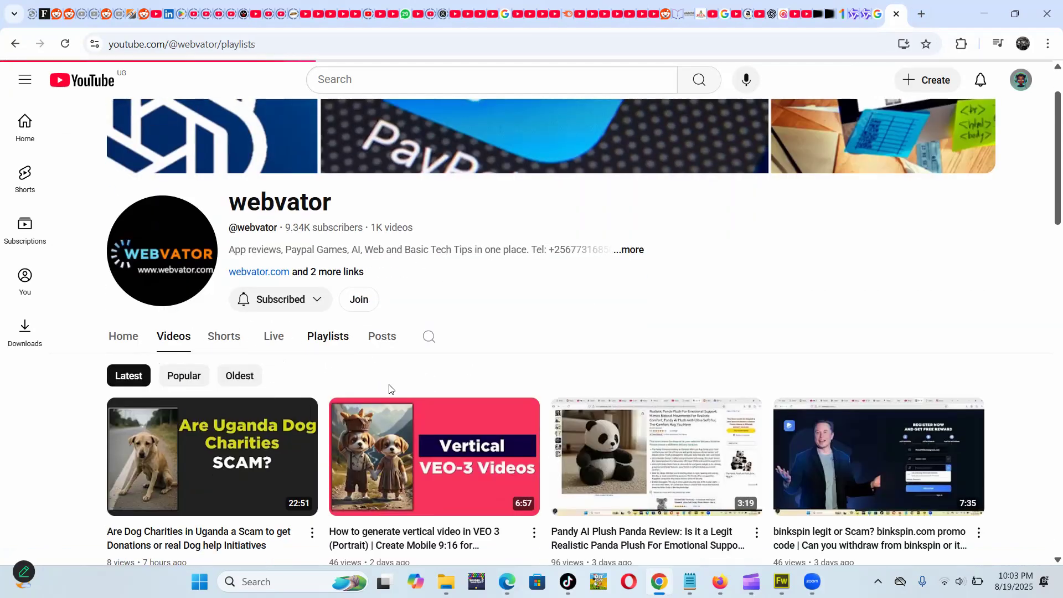
scroll(311, 410, "down", 1)
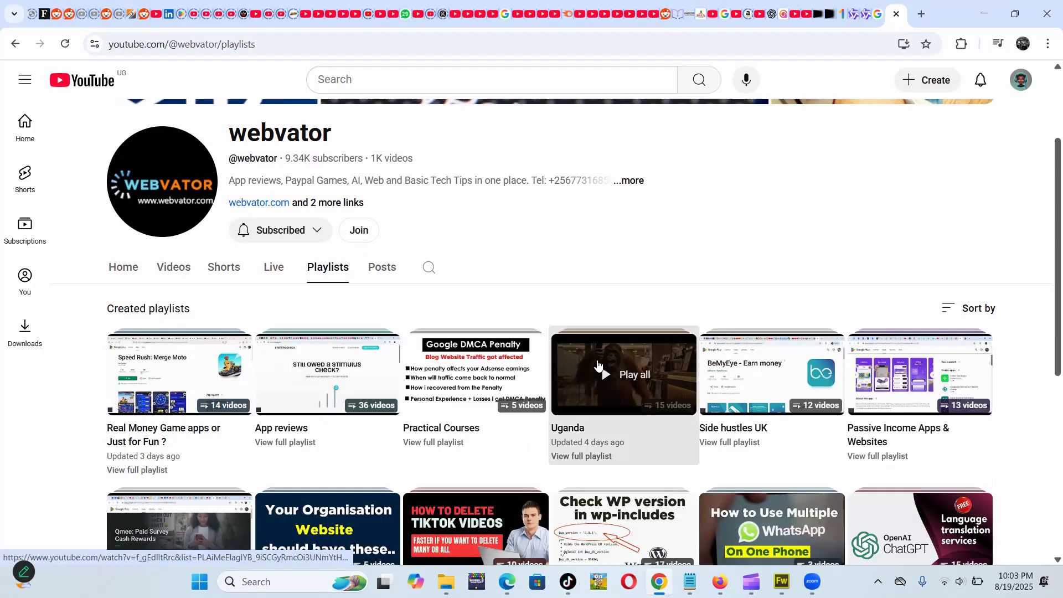
Step: Play "Am here to Eat Chicken" from the Uganda playlist full screen, replay it from the start and close the YouTube tab
left_click(598, 365)
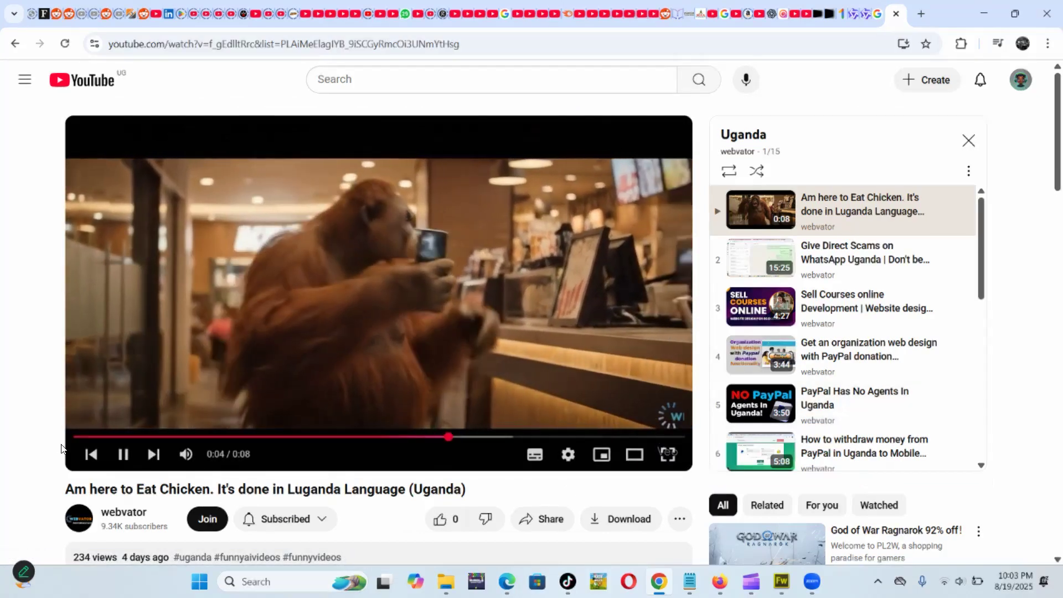
left_click(668, 455)
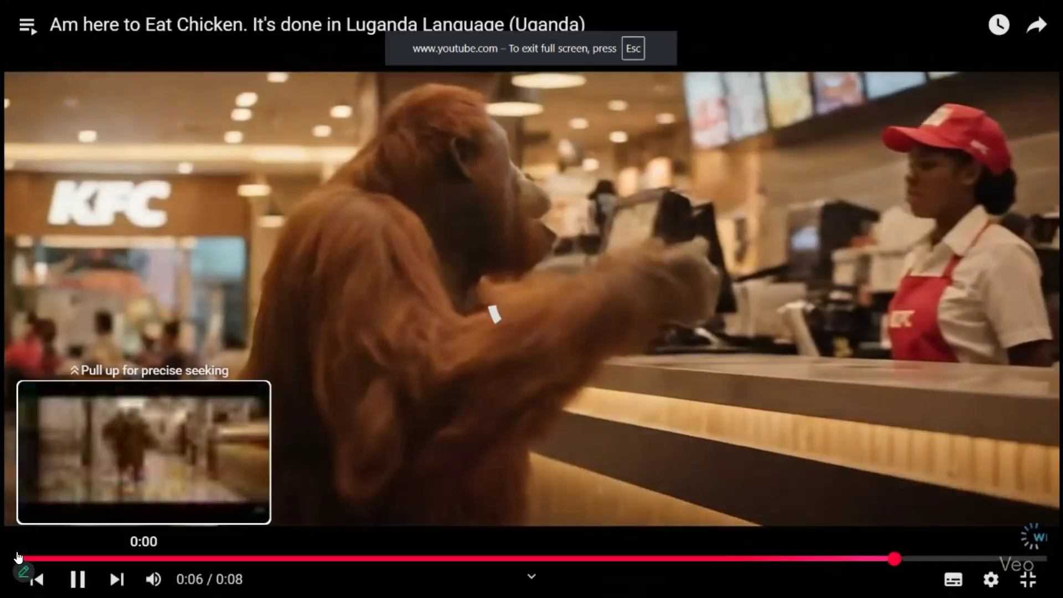
left_click(18, 558)
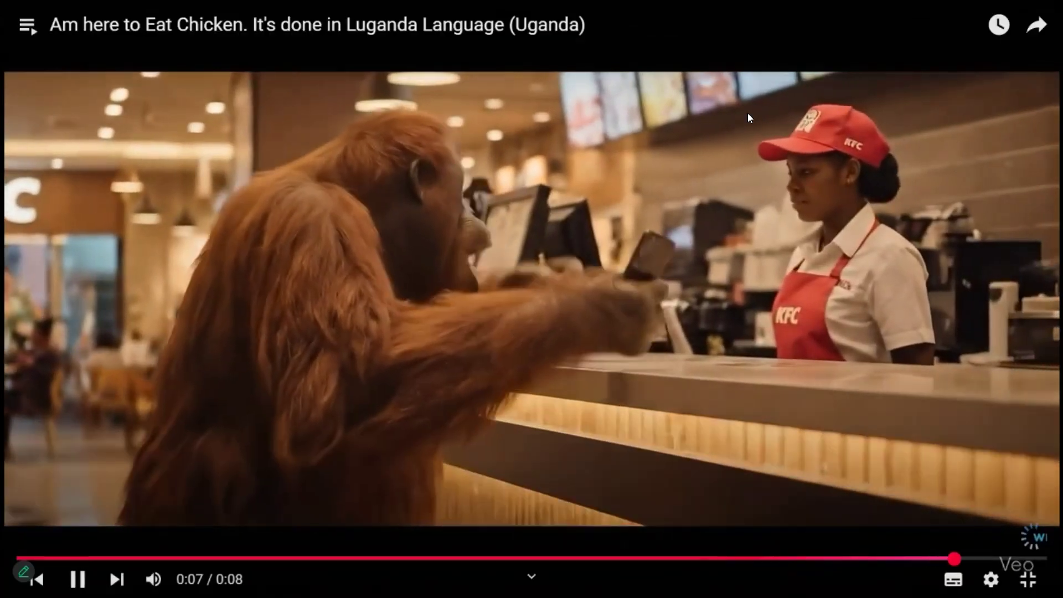
double_click(517, 196)
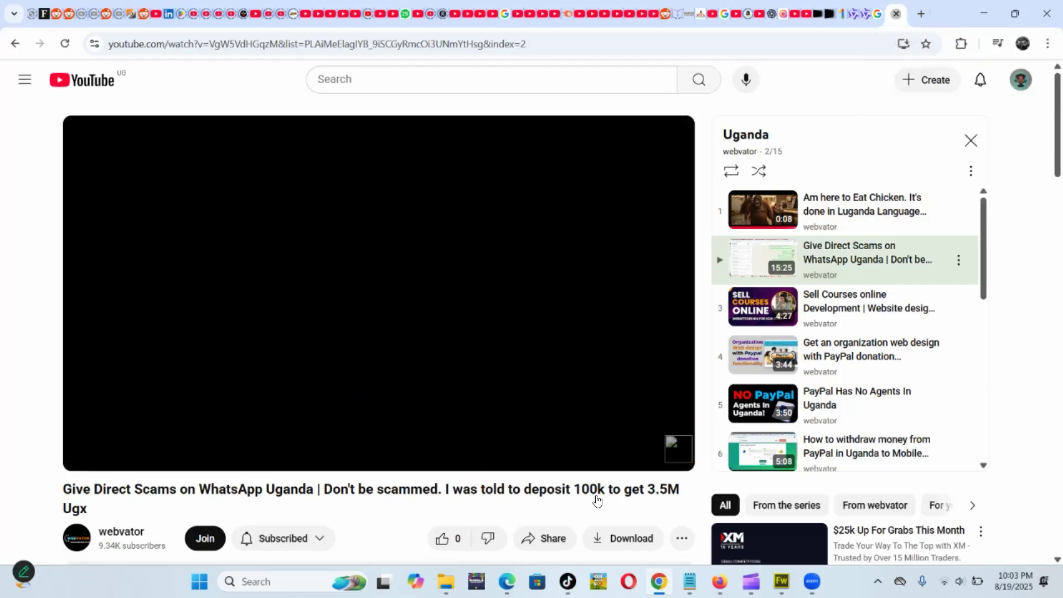
key("ctrl+w")
mouse_move(446, 582)
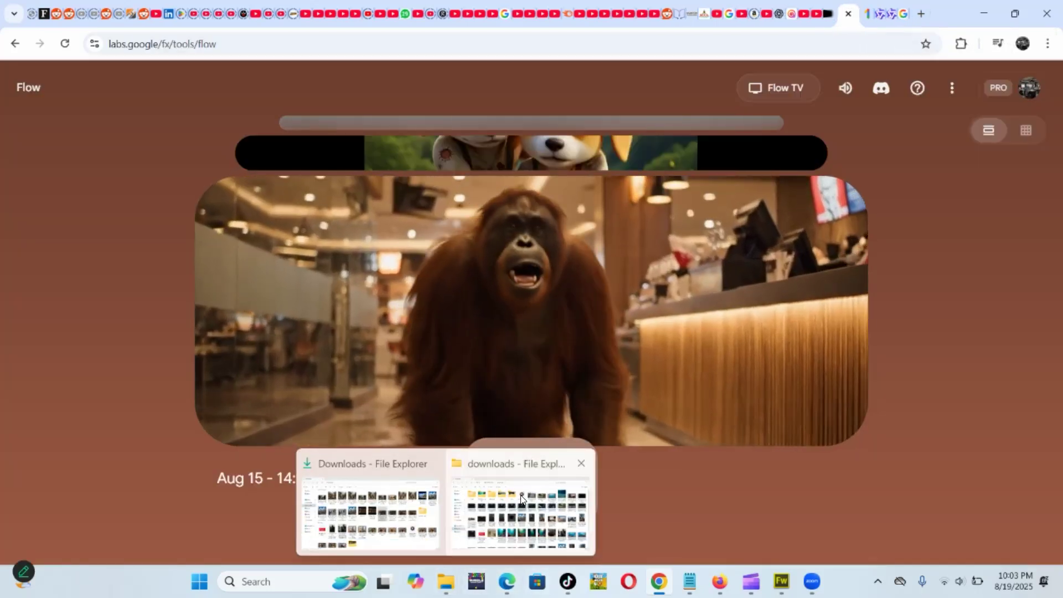
left_click(521, 513)
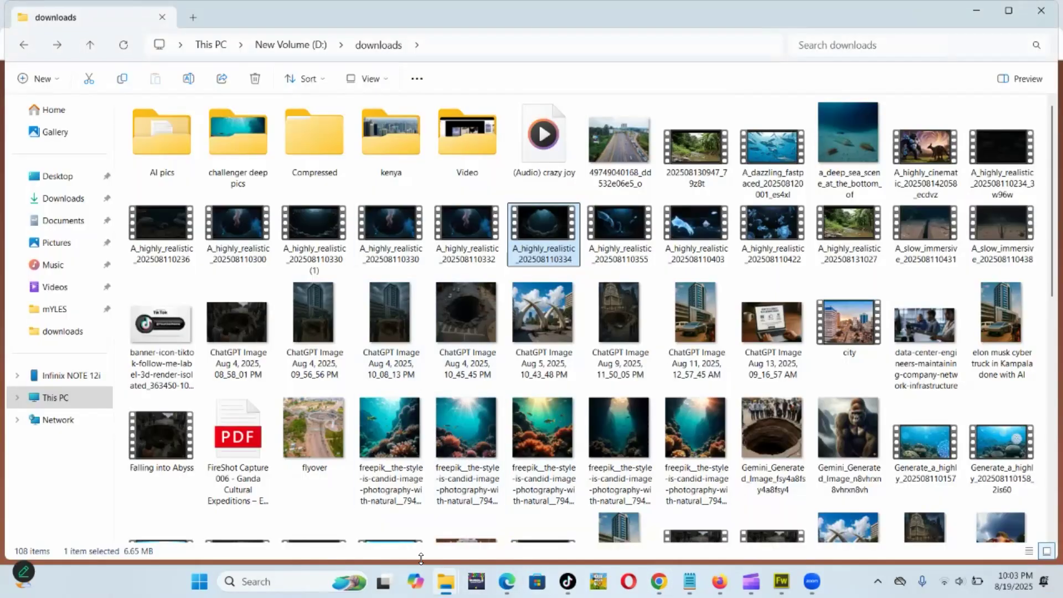
mouse_move(446, 582)
left_click(388, 499)
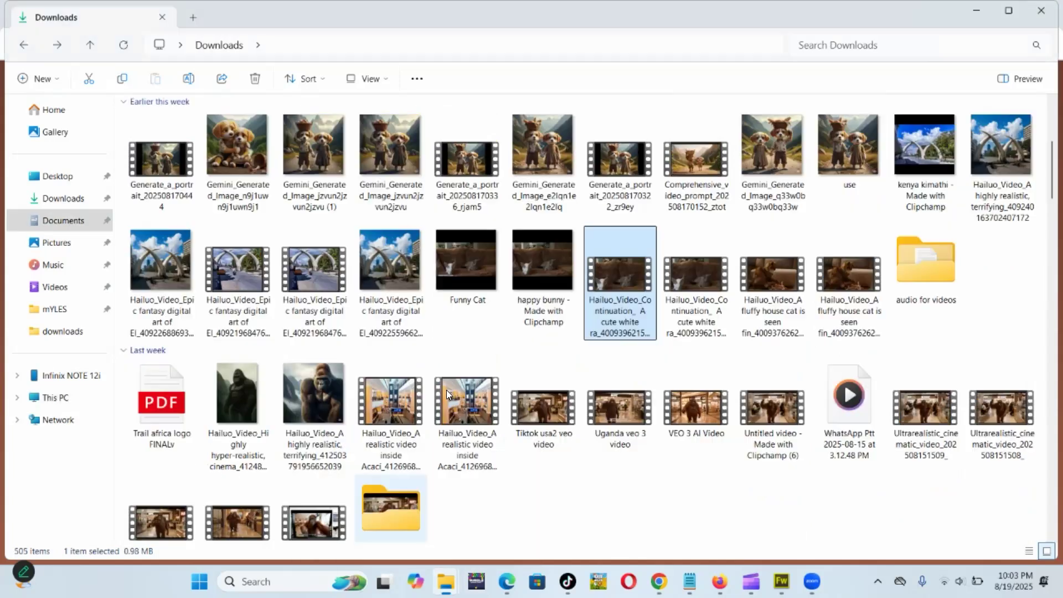
scroll(588, 210, "up", 3)
scroll(589, 207, "down", 5)
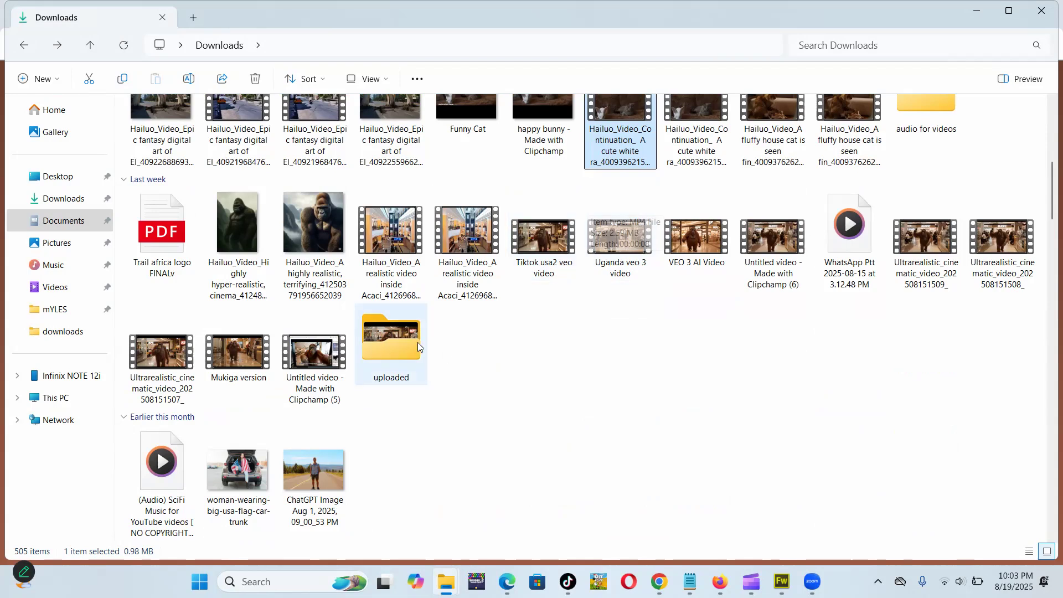
left_click(247, 372)
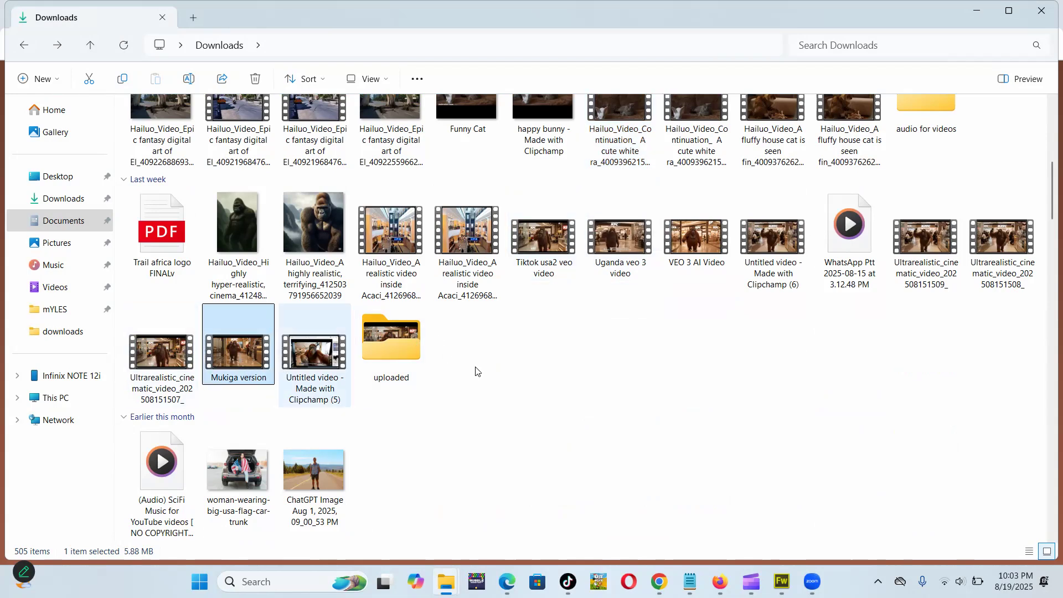
left_click(920, 263)
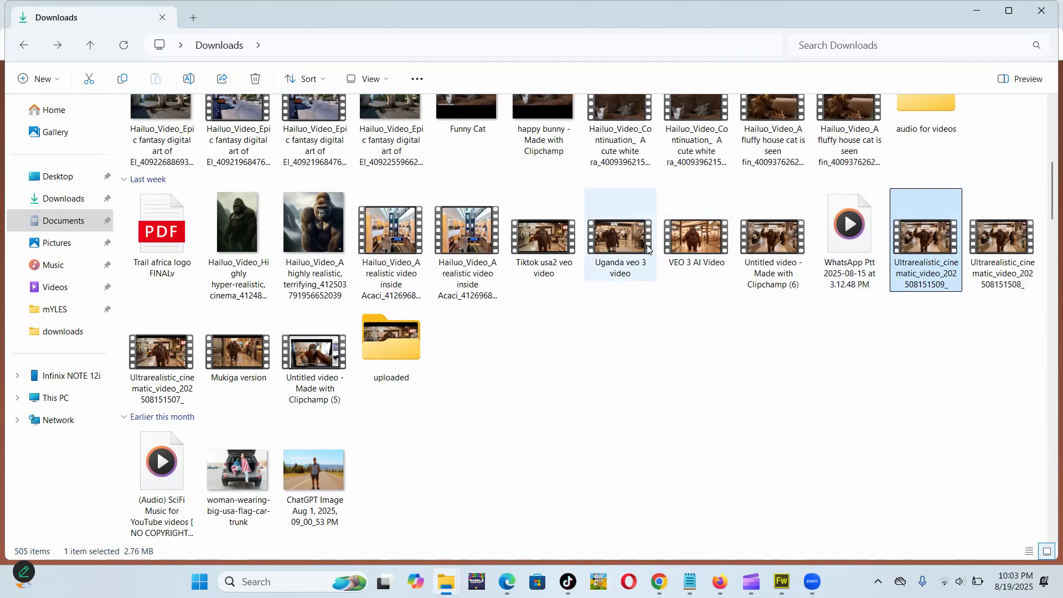
Step: View the puppy image Gemini_Generated_Image_n9j1uwn9j1uwn9j1 from Downloads, close it and open it again
scroll(648, 248, "up", 3)
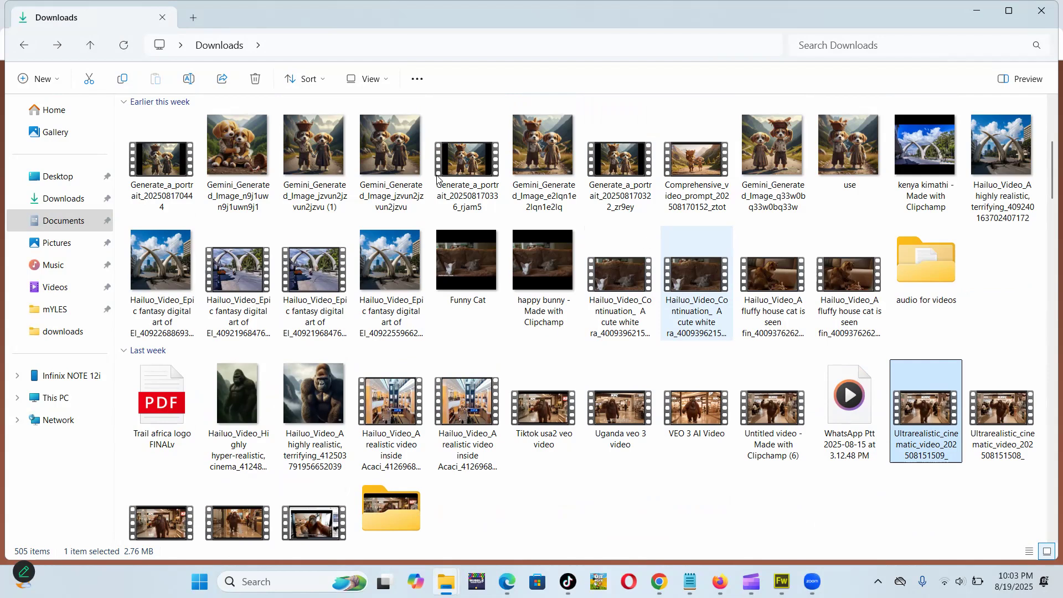
left_click(221, 182)
scroll(225, 188, "up", 4)
scroll(228, 227, "down", 3)
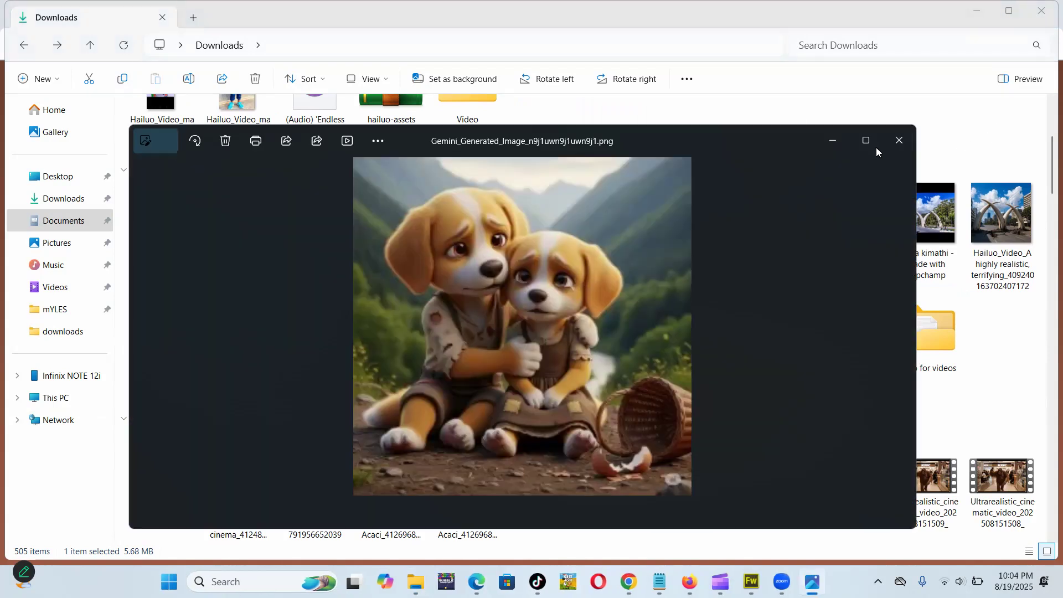
left_click(898, 141)
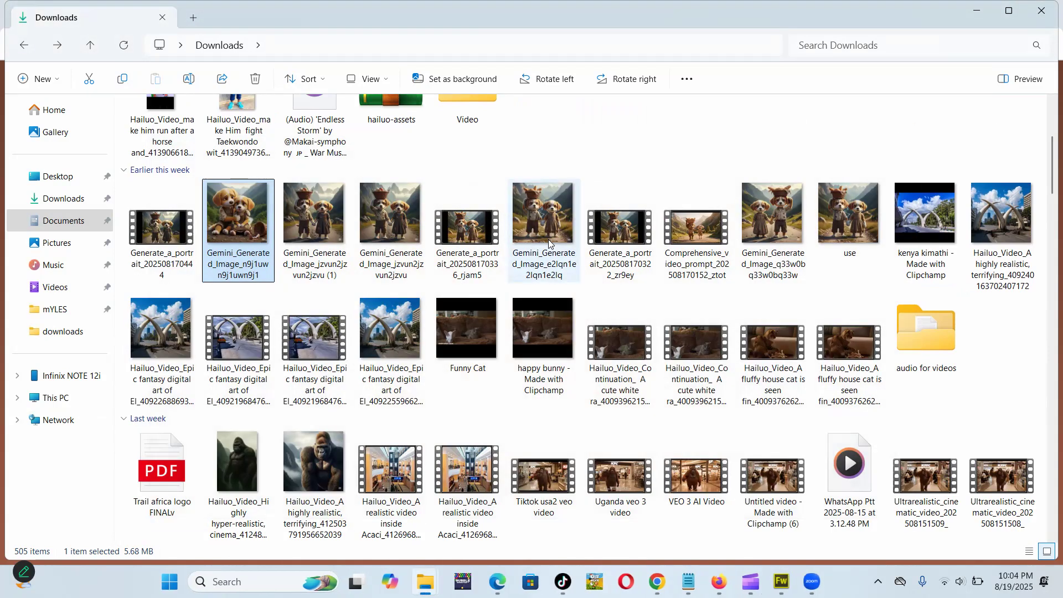
double_click(248, 213)
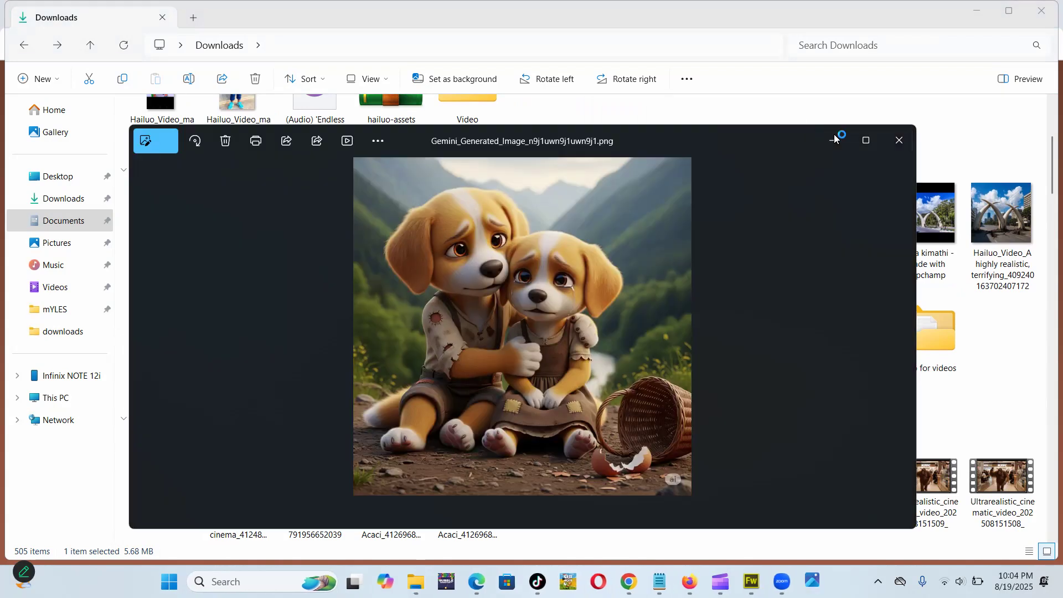
left_click(897, 141)
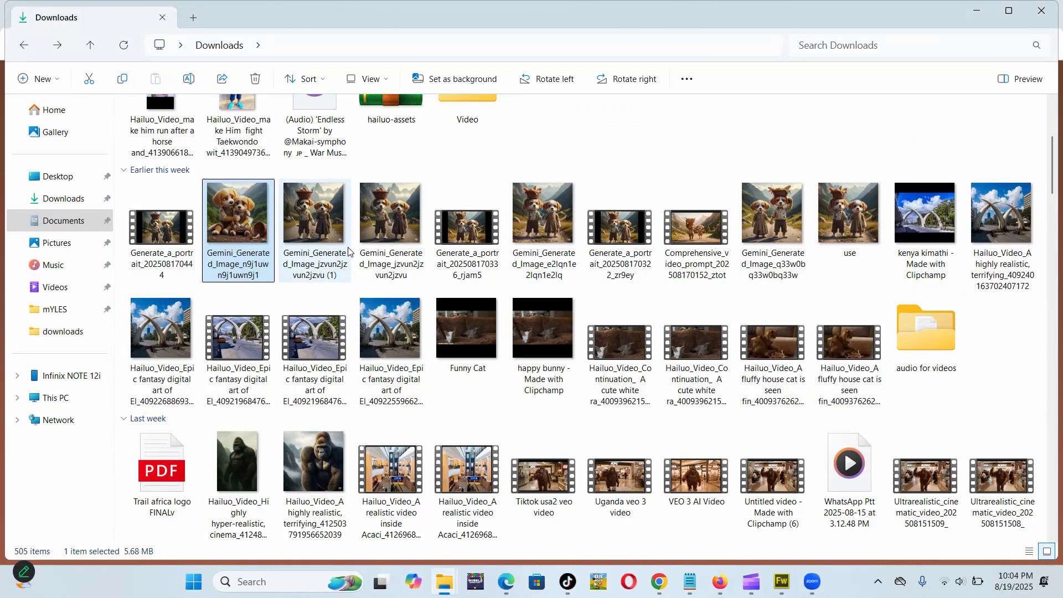
scroll(349, 250, "up", 3)
scroll(348, 251, "down", 3)
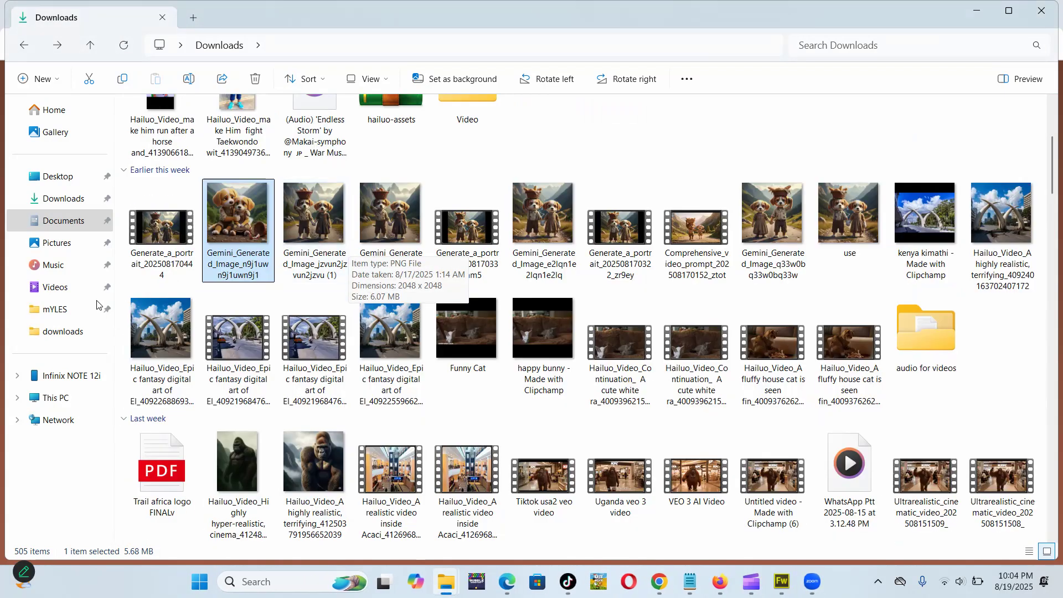
left_click(162, 230)
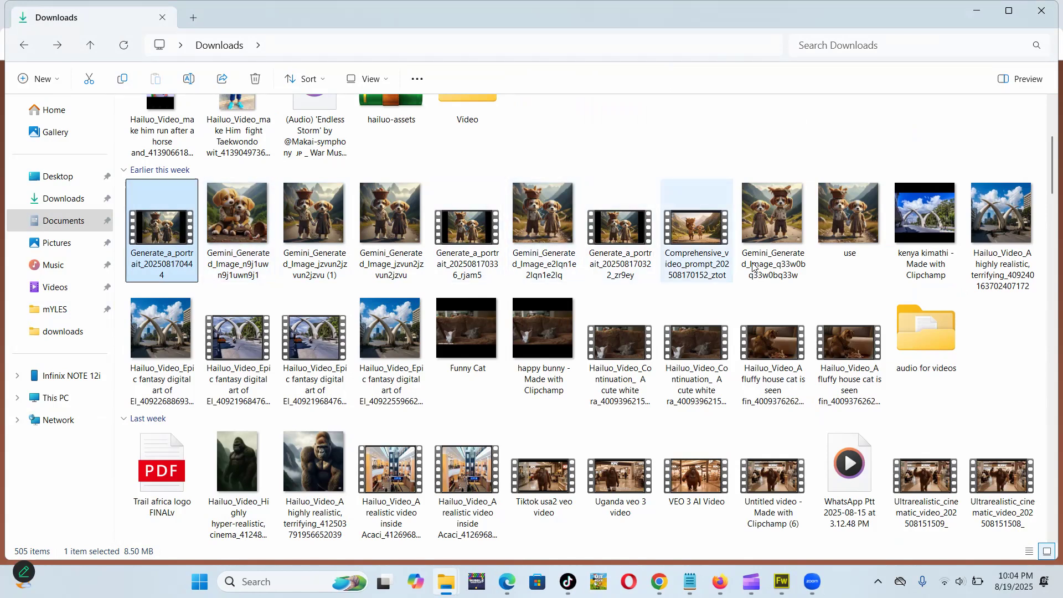
left_click(851, 234)
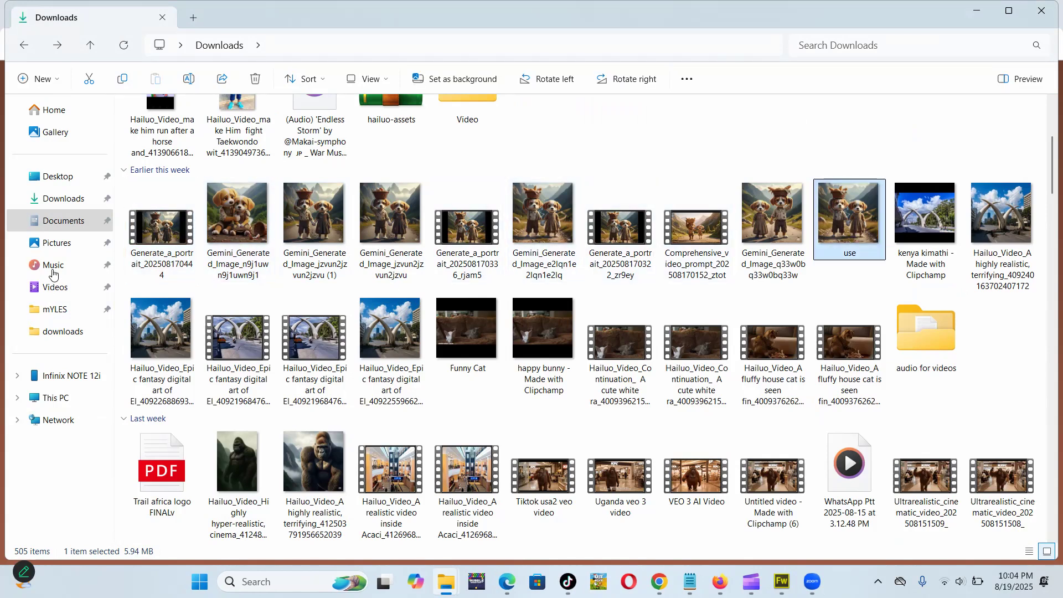
double_click(177, 229)
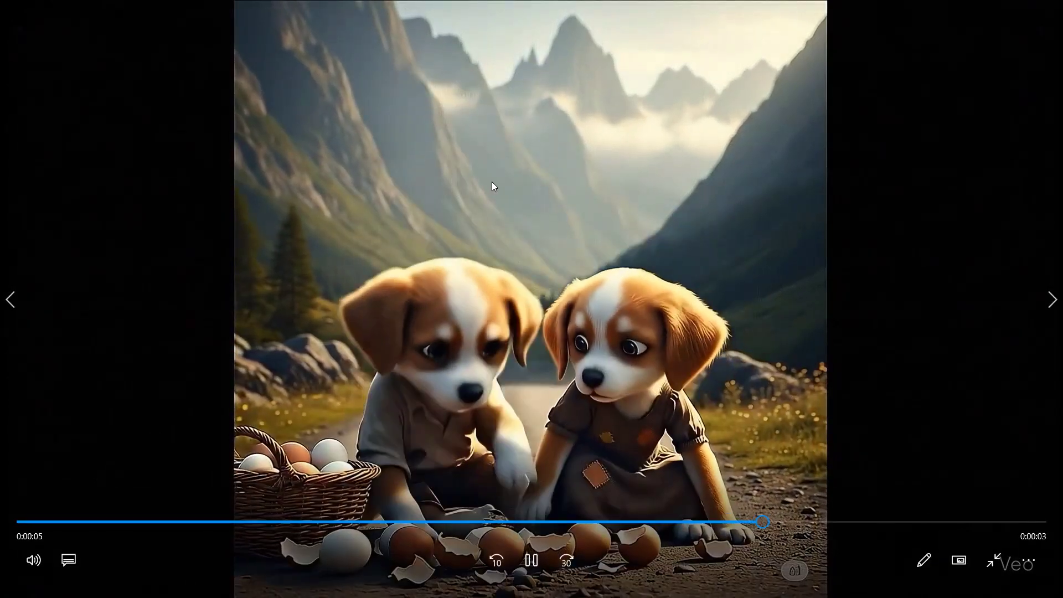
key("Escape")
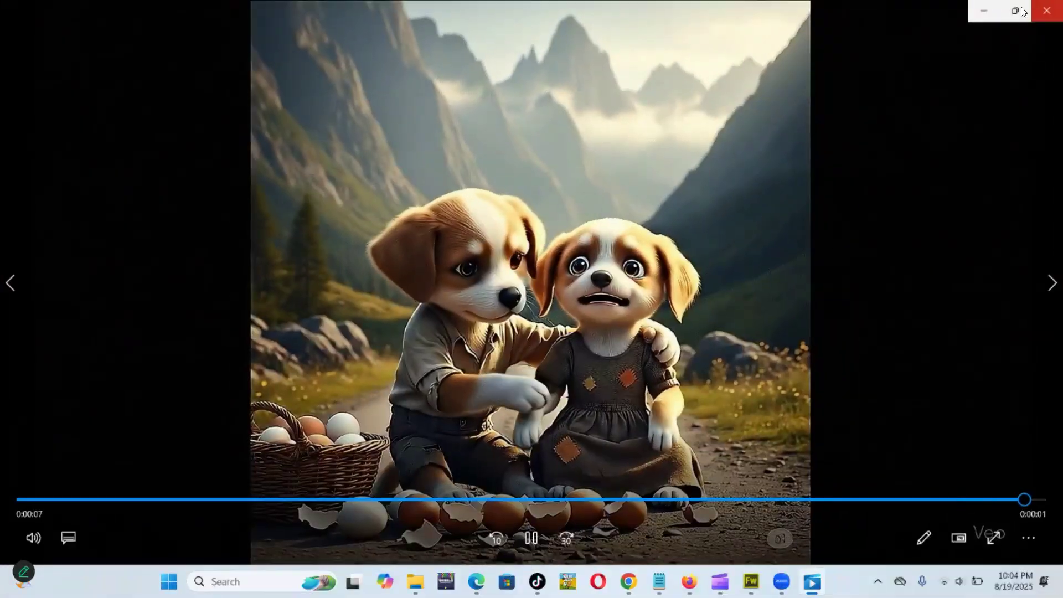
left_click(1047, 10)
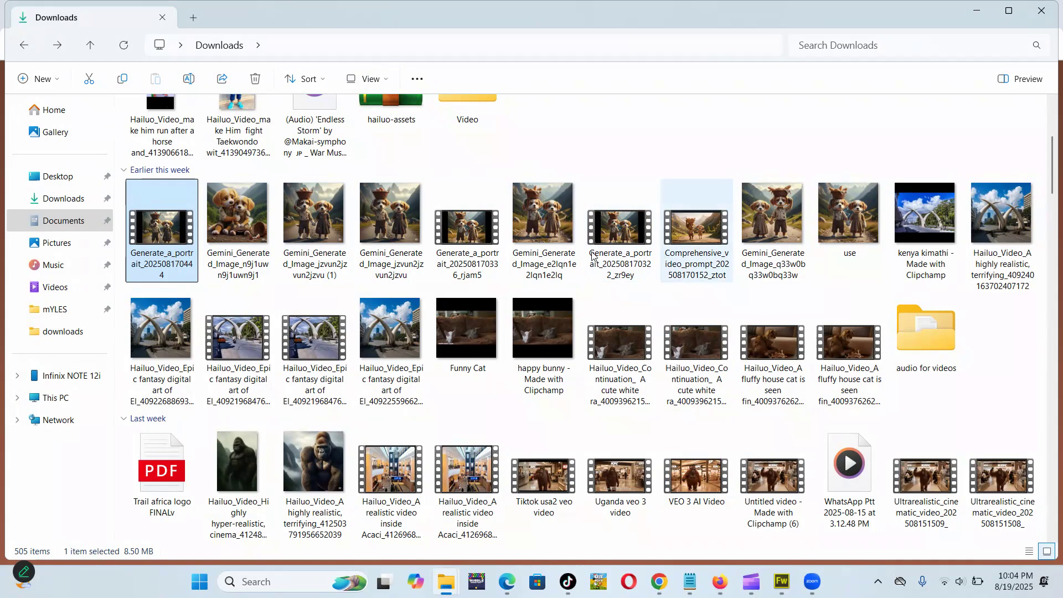
left_click(651, 227)
double_click(613, 233)
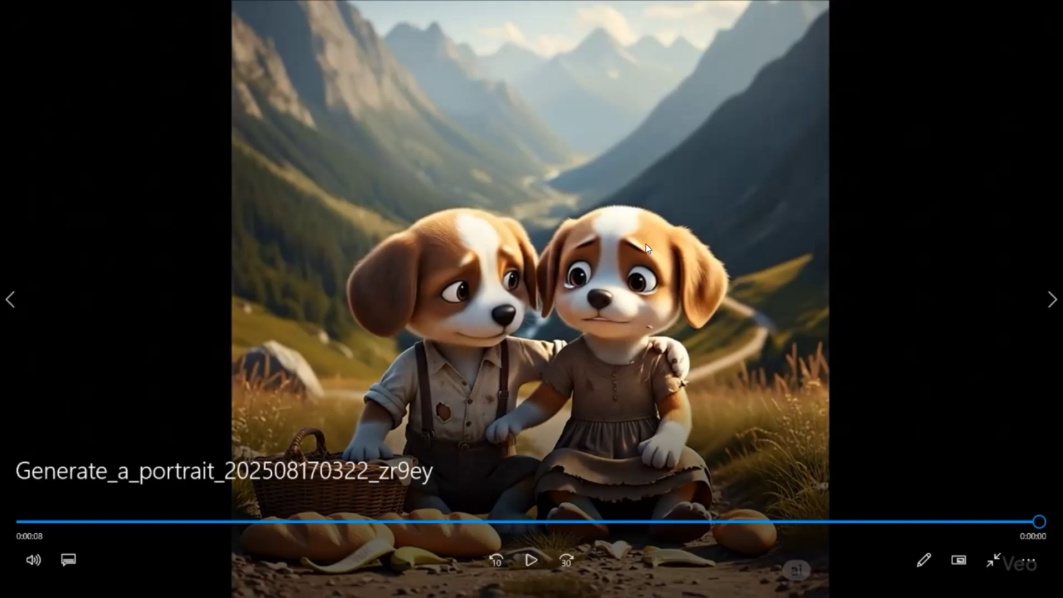
left_click(1047, 8)
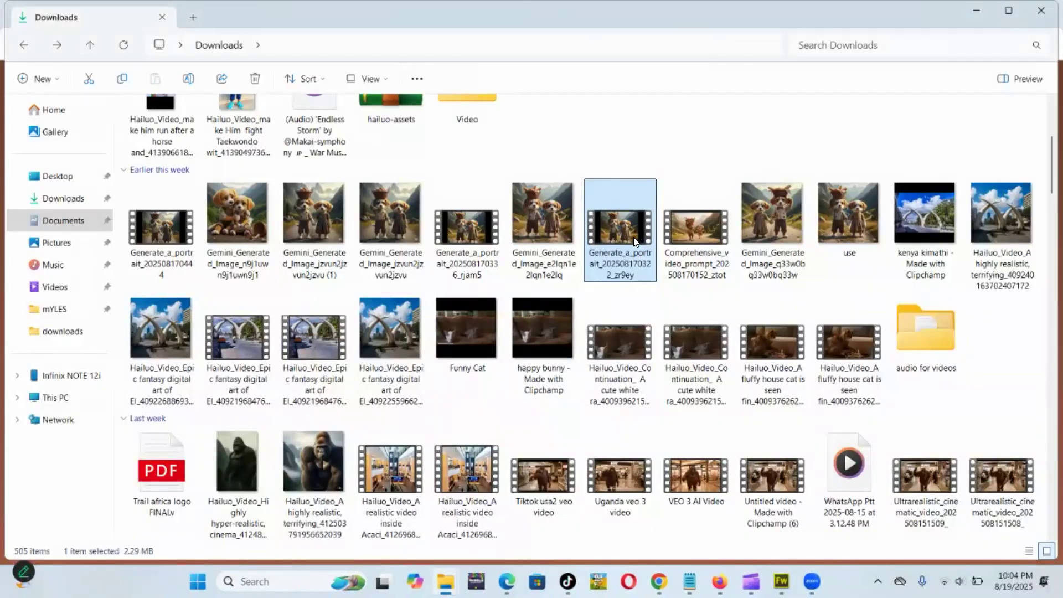
left_click(692, 240)
double_click(697, 239)
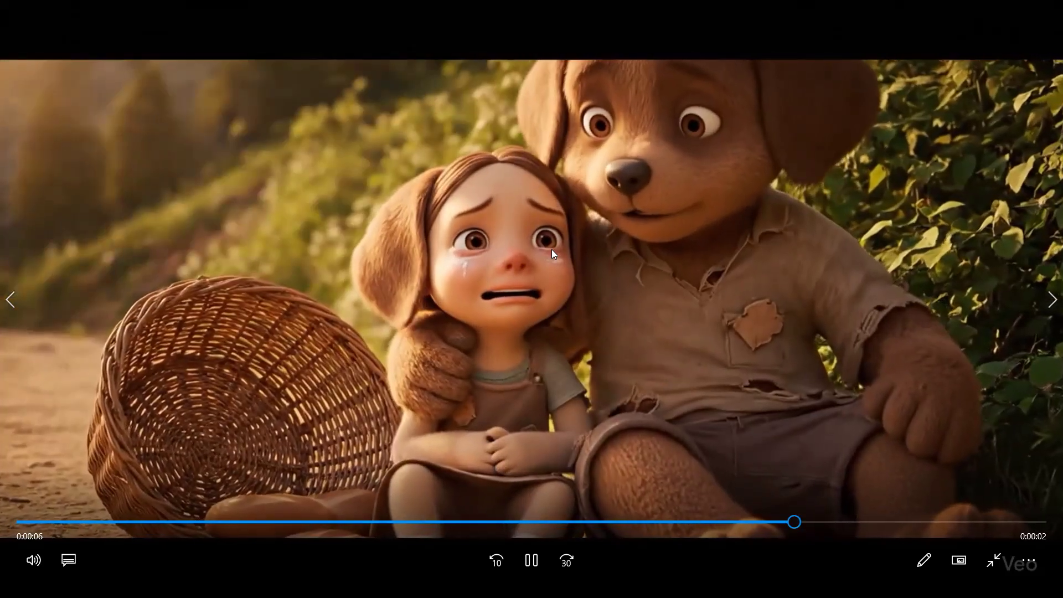
double_click(552, 250)
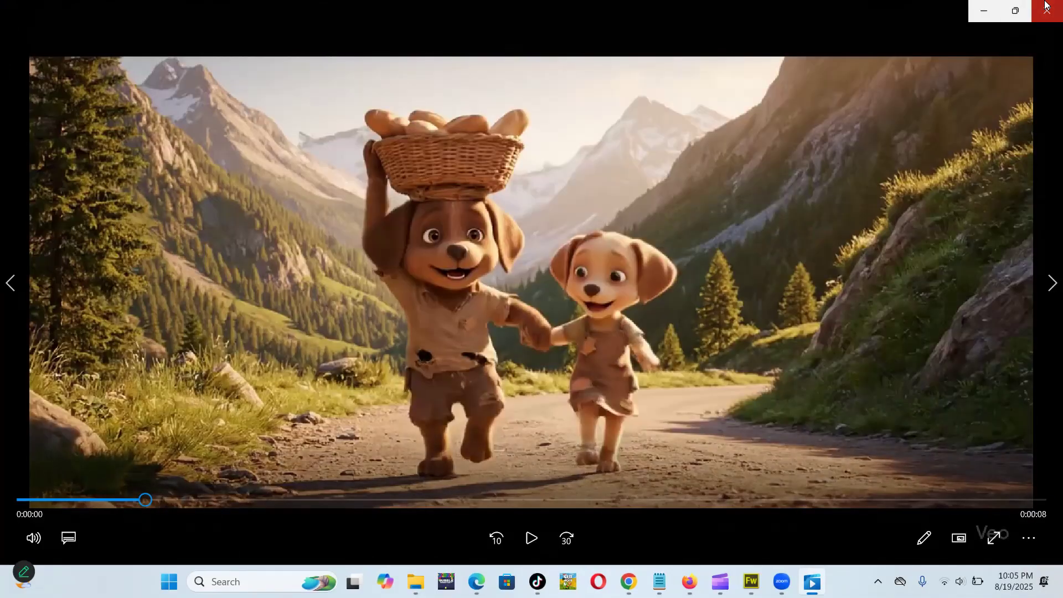
left_click(1047, 6)
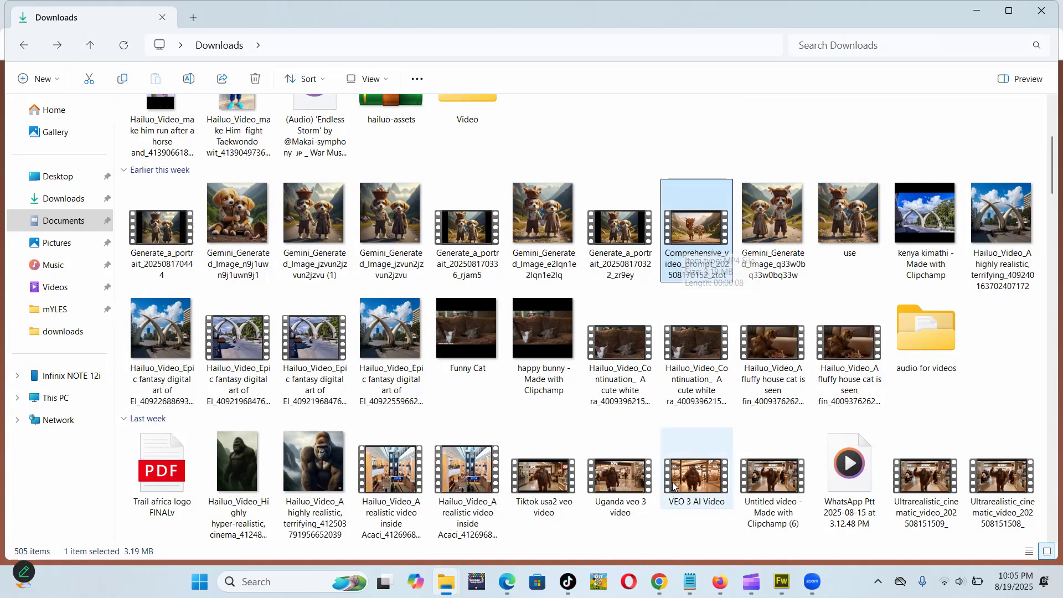
Step: Switch to Google Flow in Chrome, browse the project previews and check the account's remaining AI credits
mouse_move(720, 582)
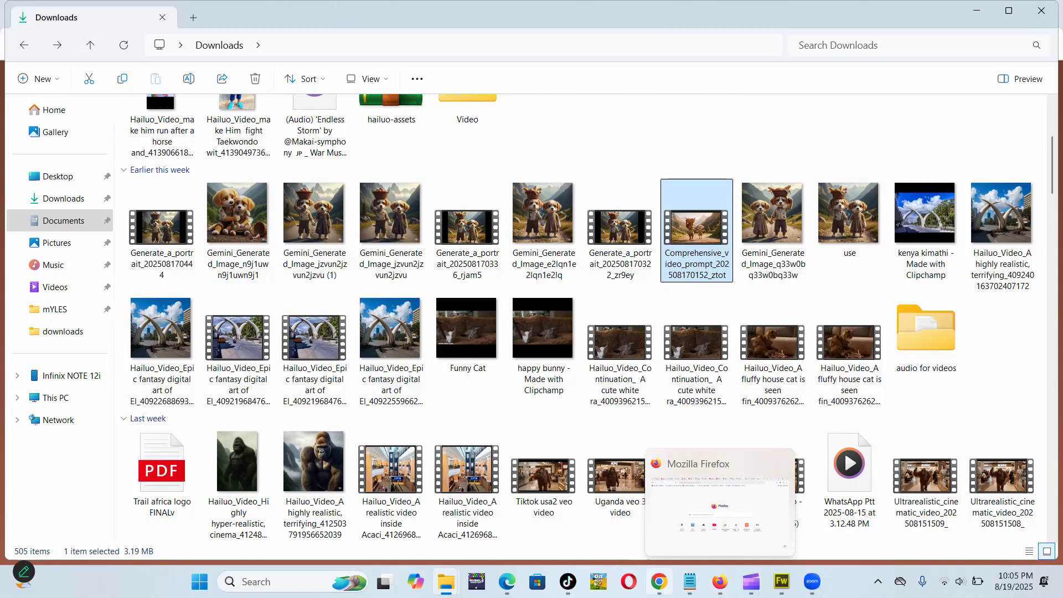
left_click(659, 582)
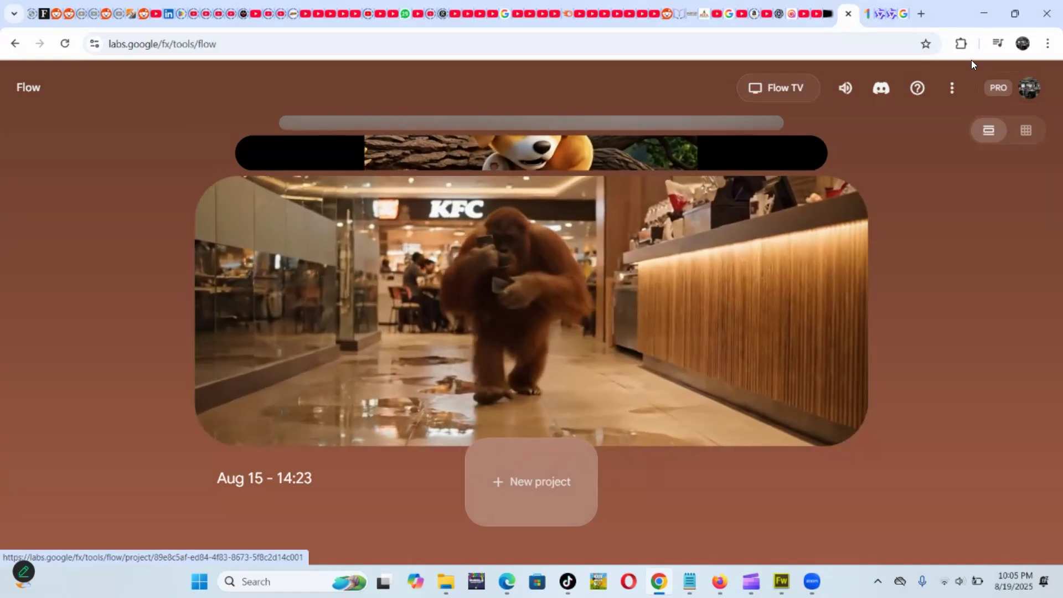
scroll(570, 259, "up", 1)
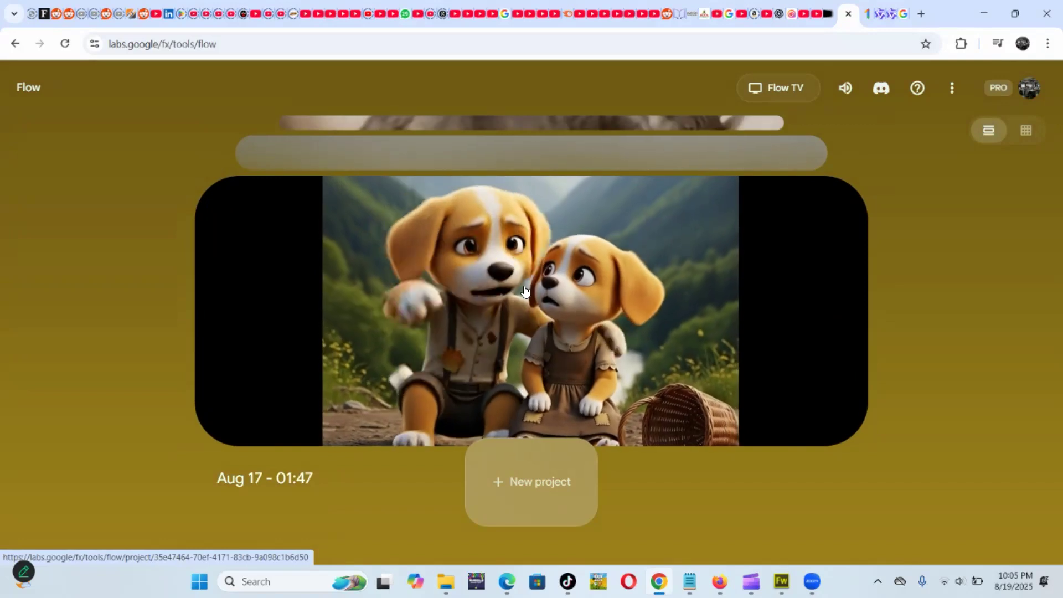
scroll(650, 304, "down", 1)
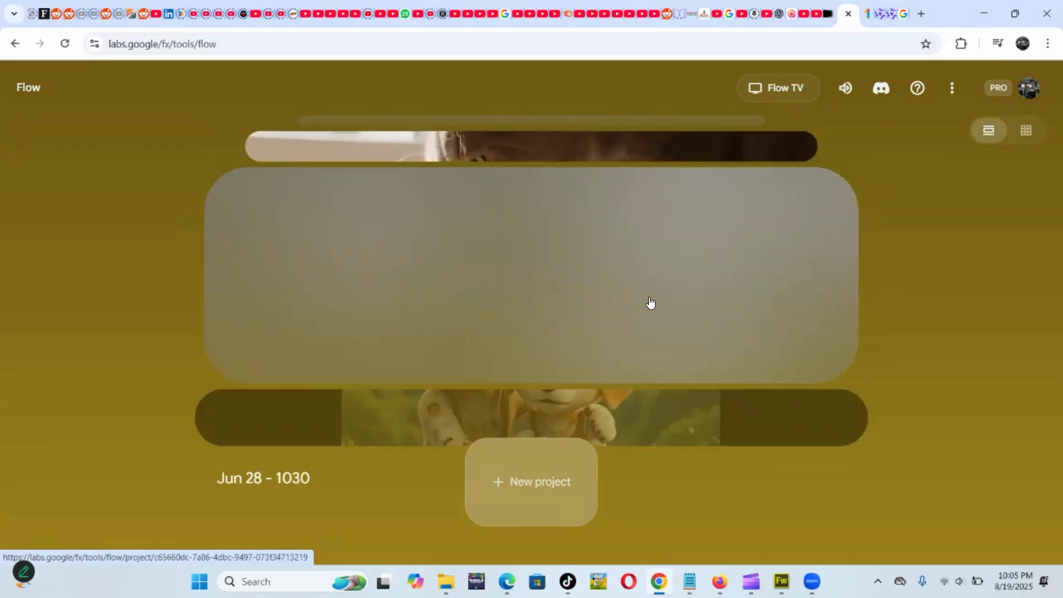
scroll(633, 197, "down", 1)
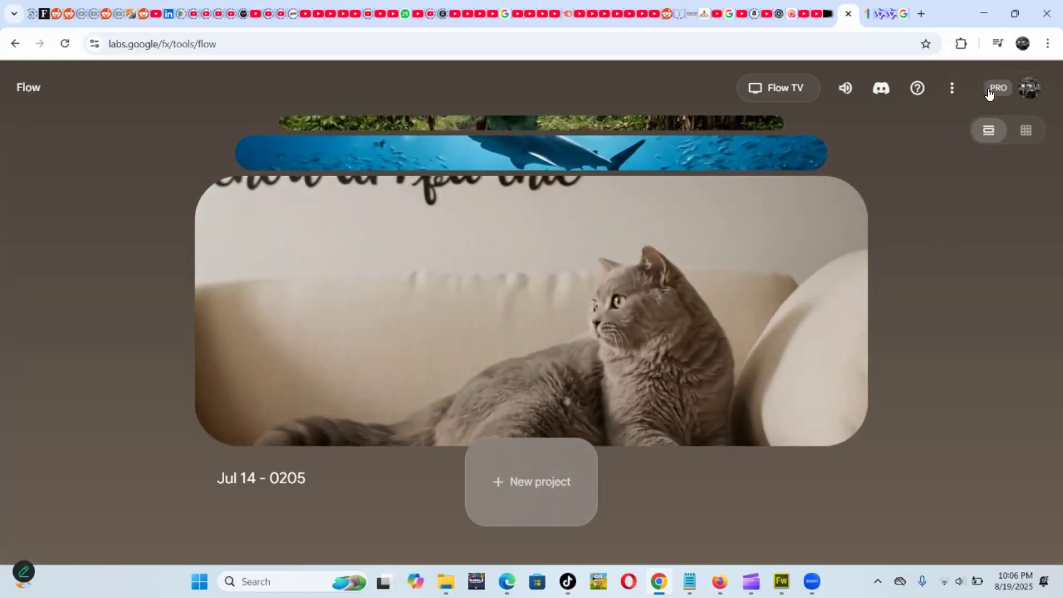
left_click(989, 90)
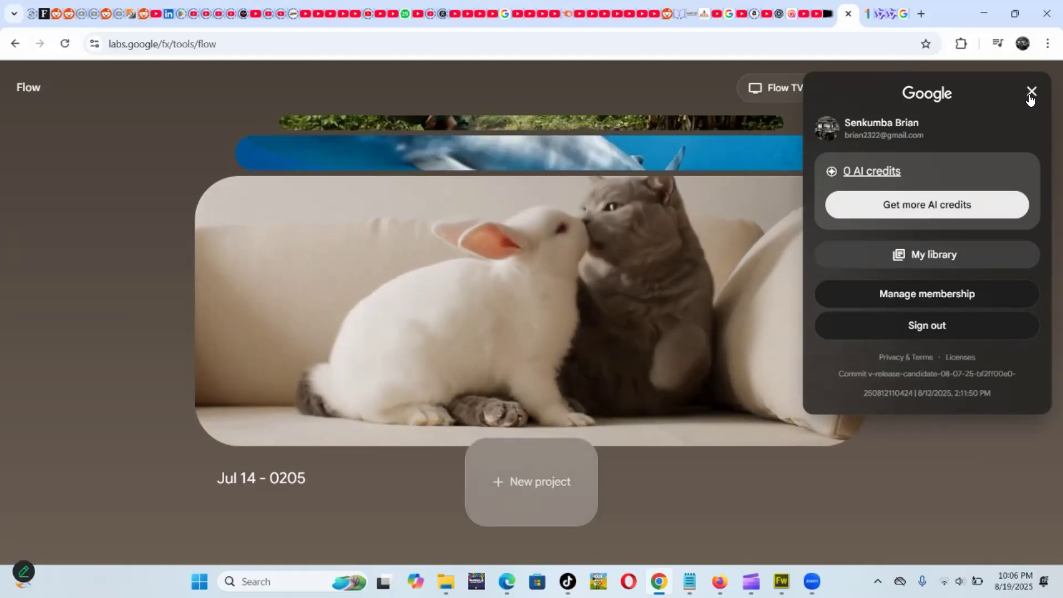
left_click(1031, 97)
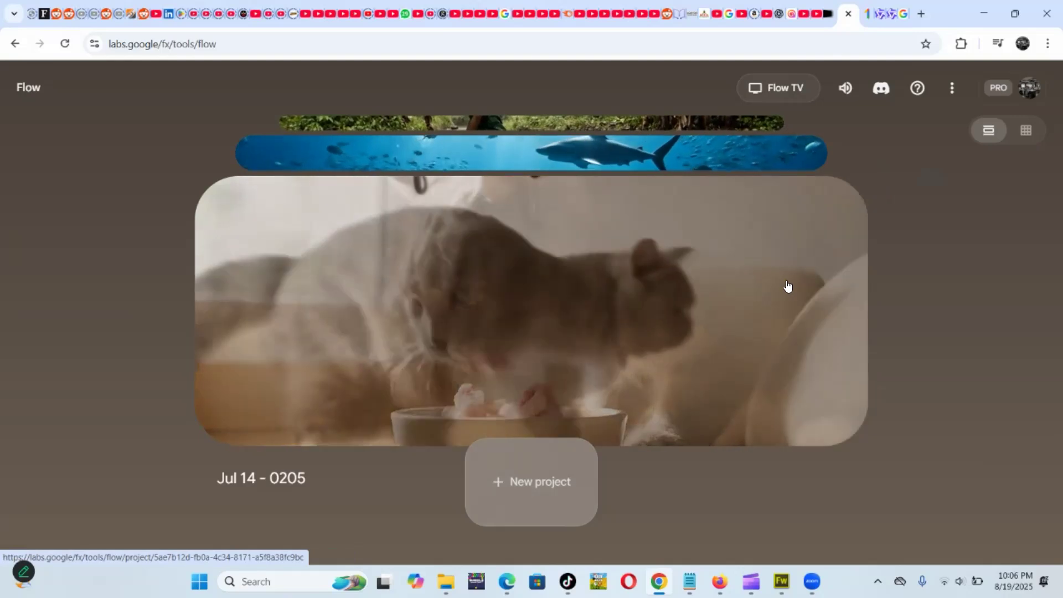
Step: Browse the Flow projects from Jul 14 - 0205 around to the Aug 17 - 01:47 puppy project
scroll(764, 331, "up", 1)
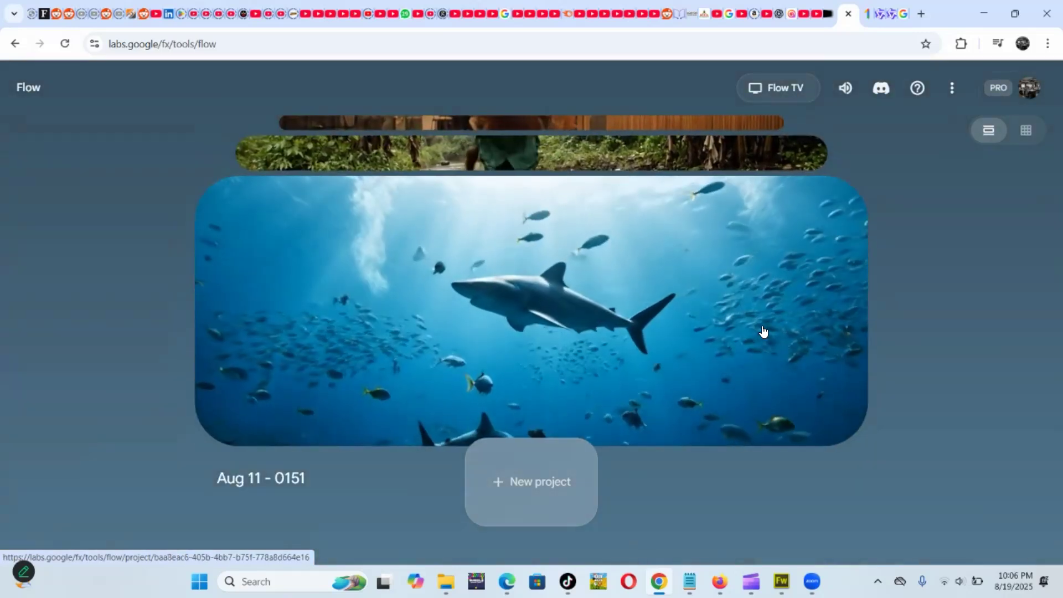
scroll(701, 313, "up", 1)
scroll(700, 311, "down", 1)
scroll(699, 302, "up", 3)
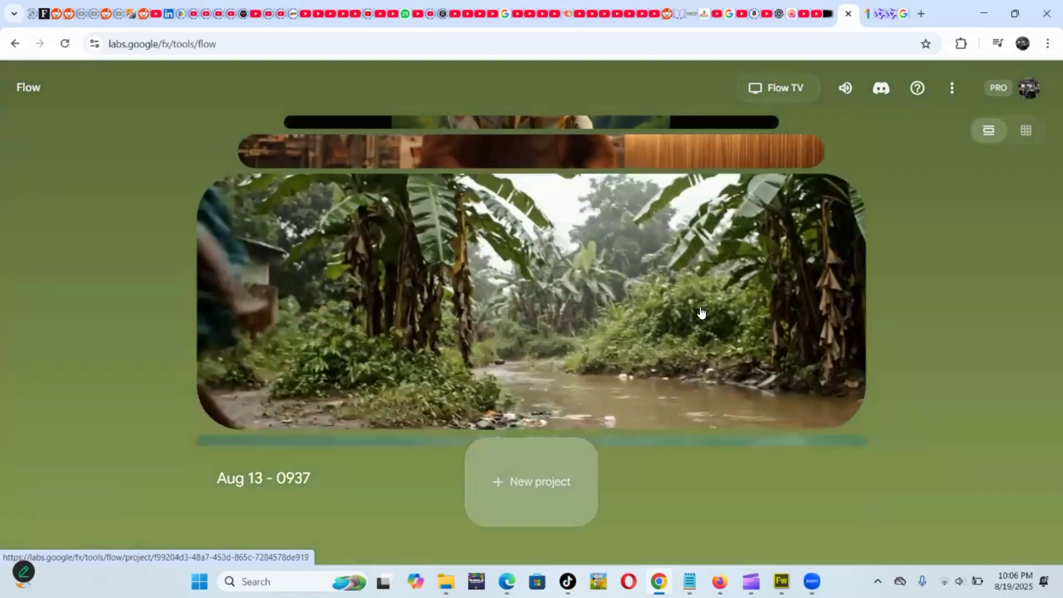
scroll(697, 289, "up", 3)
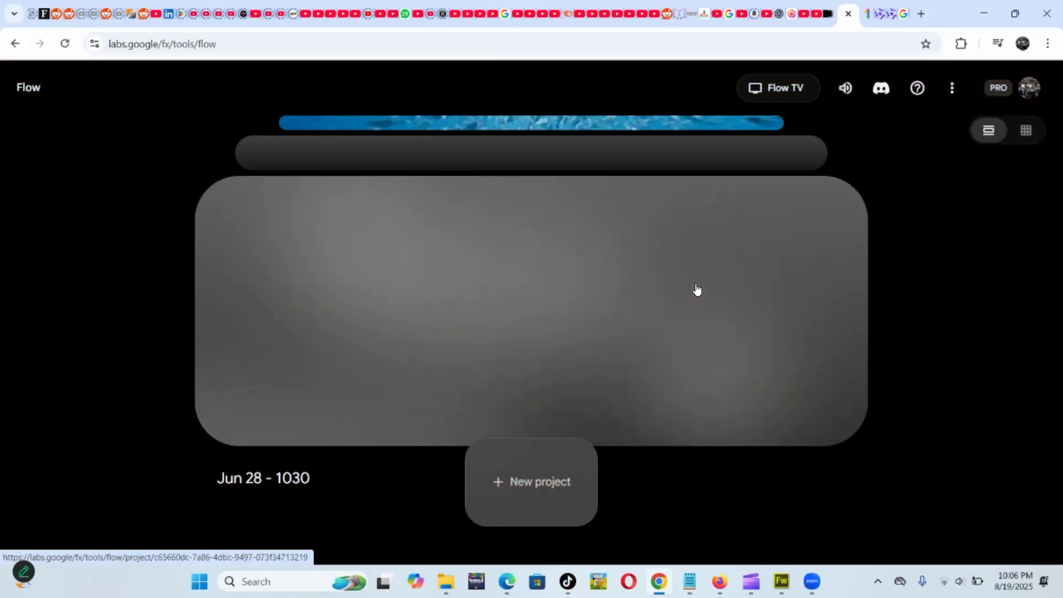
scroll(698, 290, "down", 3)
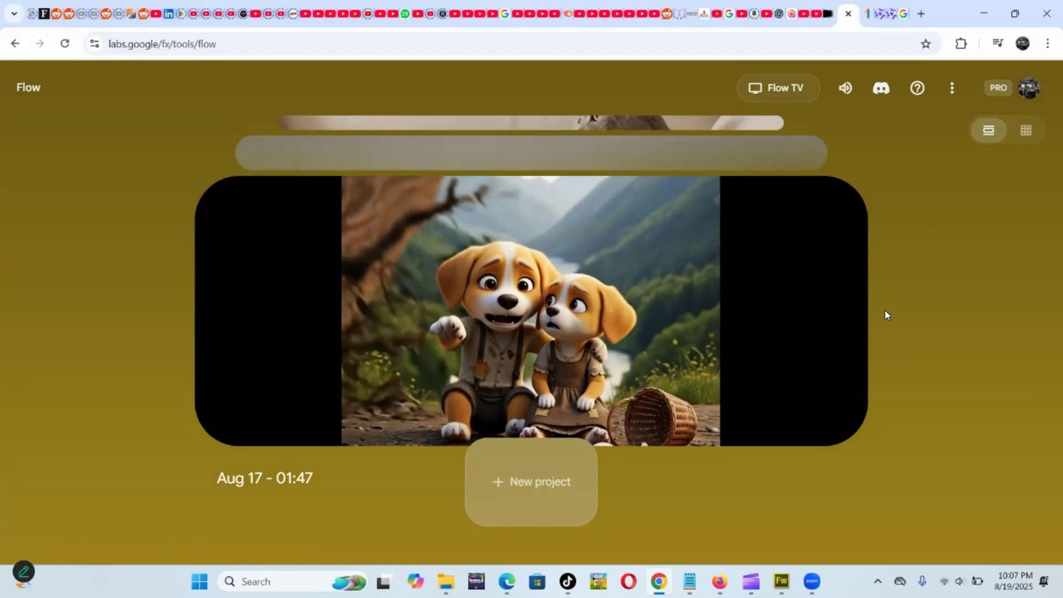
Step: Switch to TikTok to show webvator's AI-generated sink hole video, and return to Google Flow
left_click(569, 582)
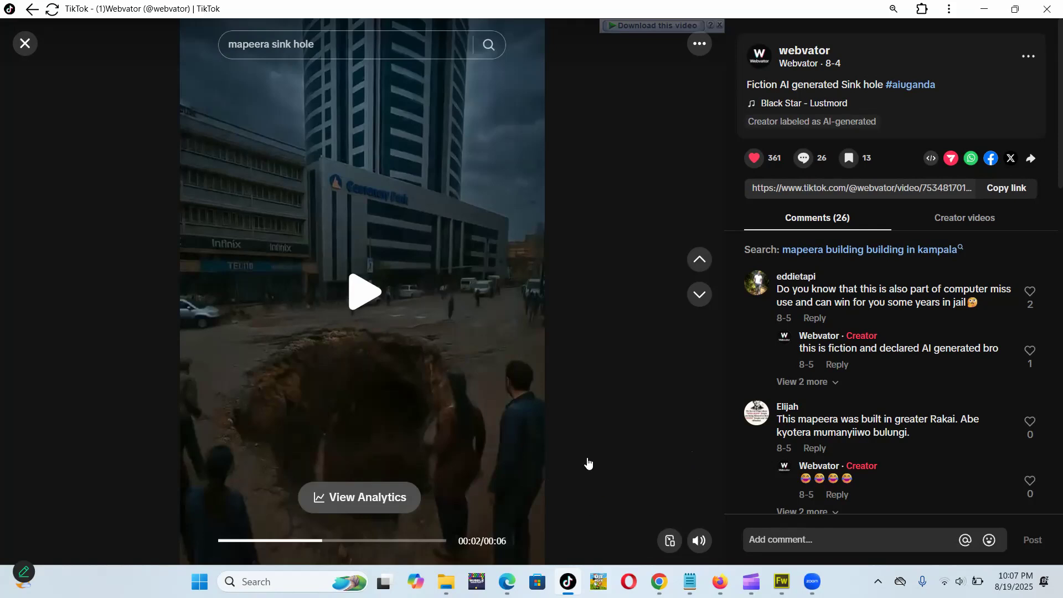
left_click(567, 581)
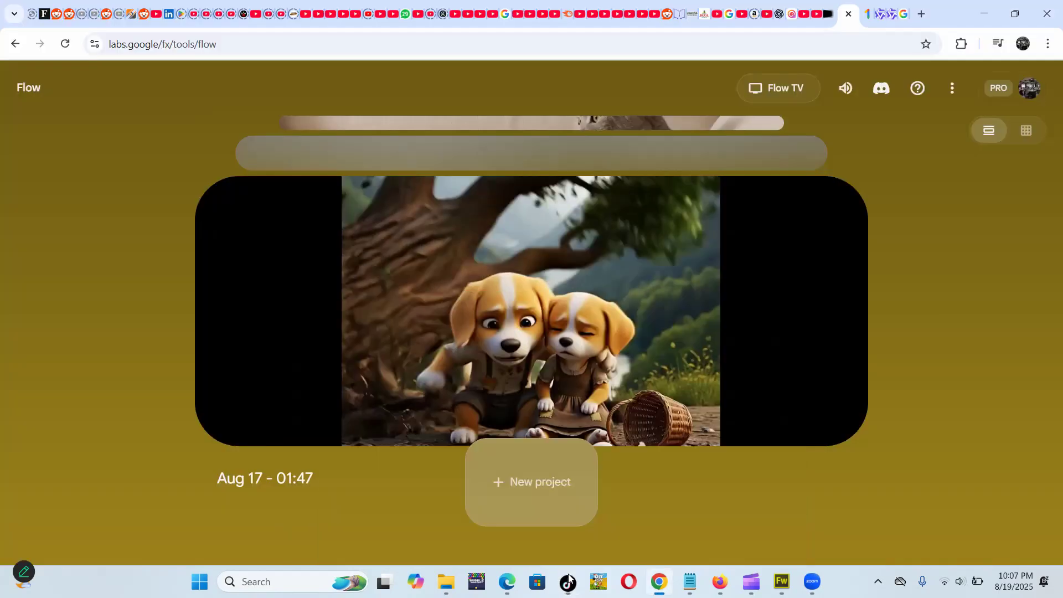